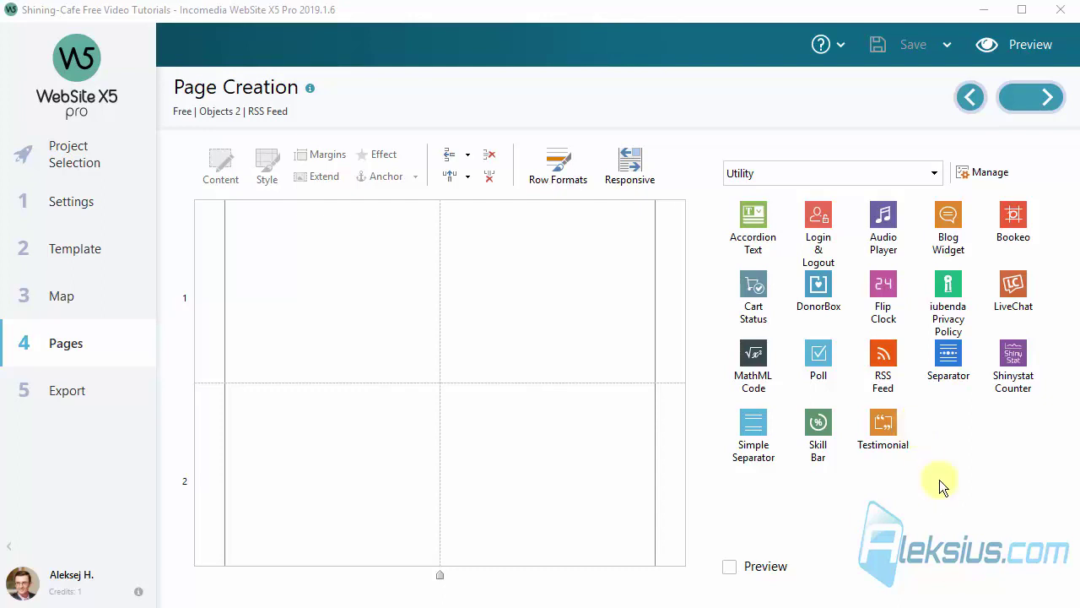
# - Place an RSS Feed object across row 1 of the Free page and check its available news sources without changing them
pyautogui.moveTo(883, 363); pyautogui.dragTo(434, 295)
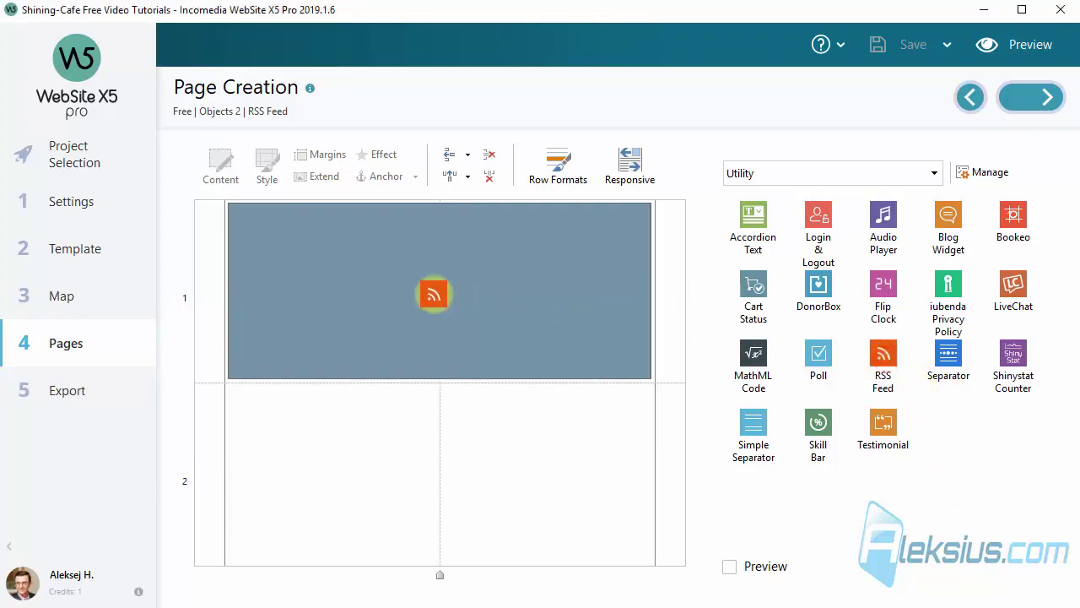
pyautogui.click(547, 285)
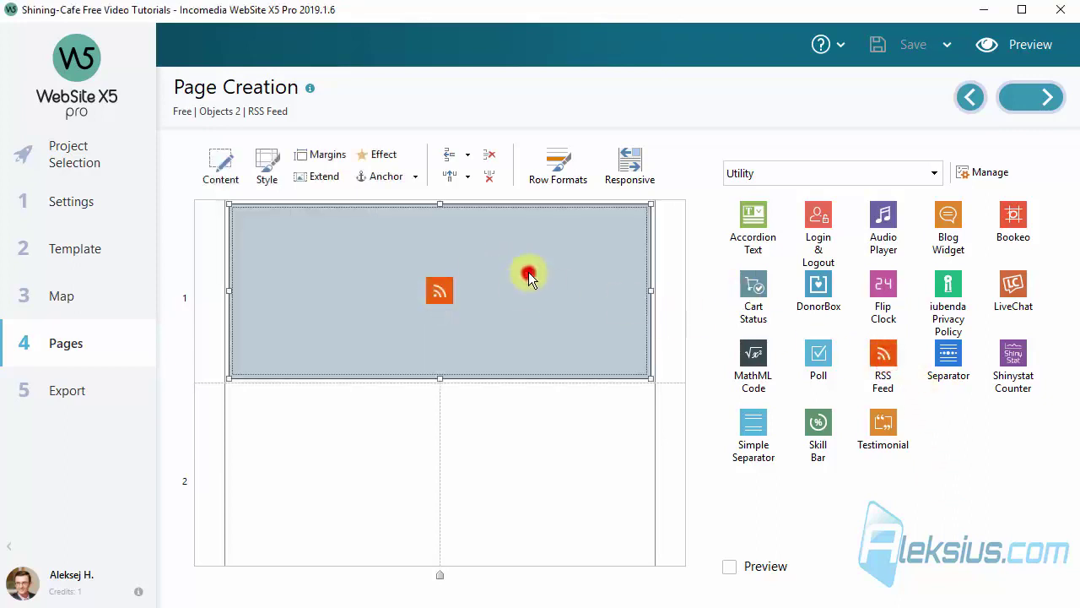
pyautogui.doubleClick(529, 272)
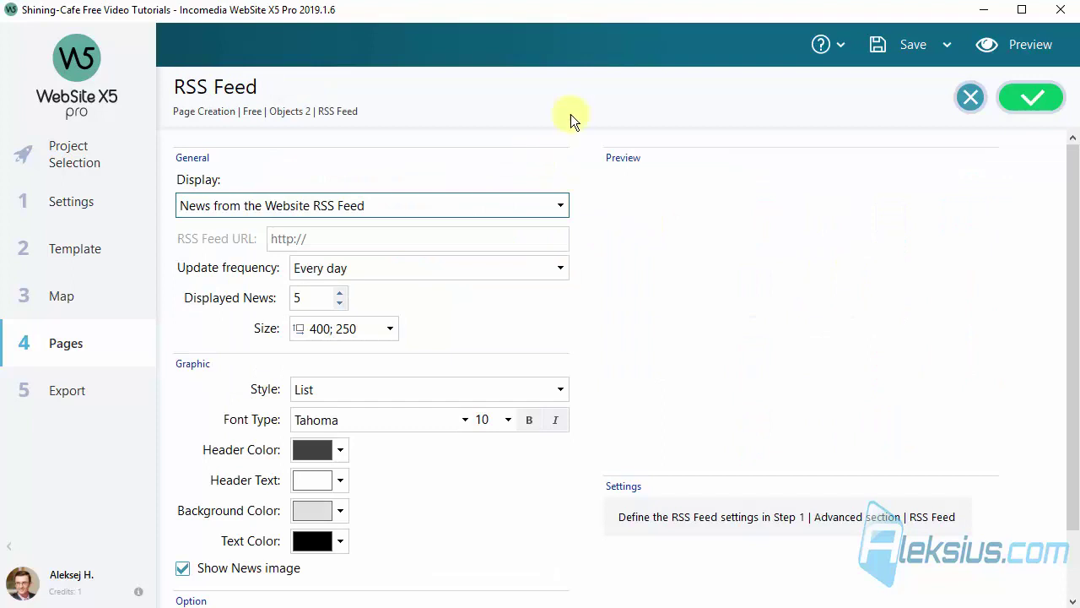
pyautogui.click(538, 206)
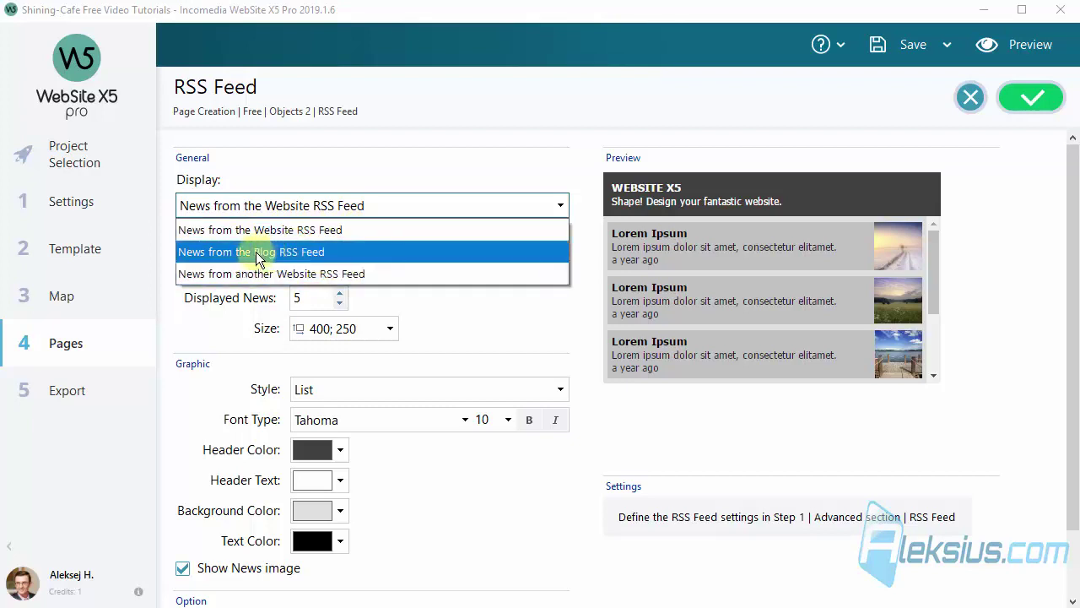
pyautogui.click(969, 99)
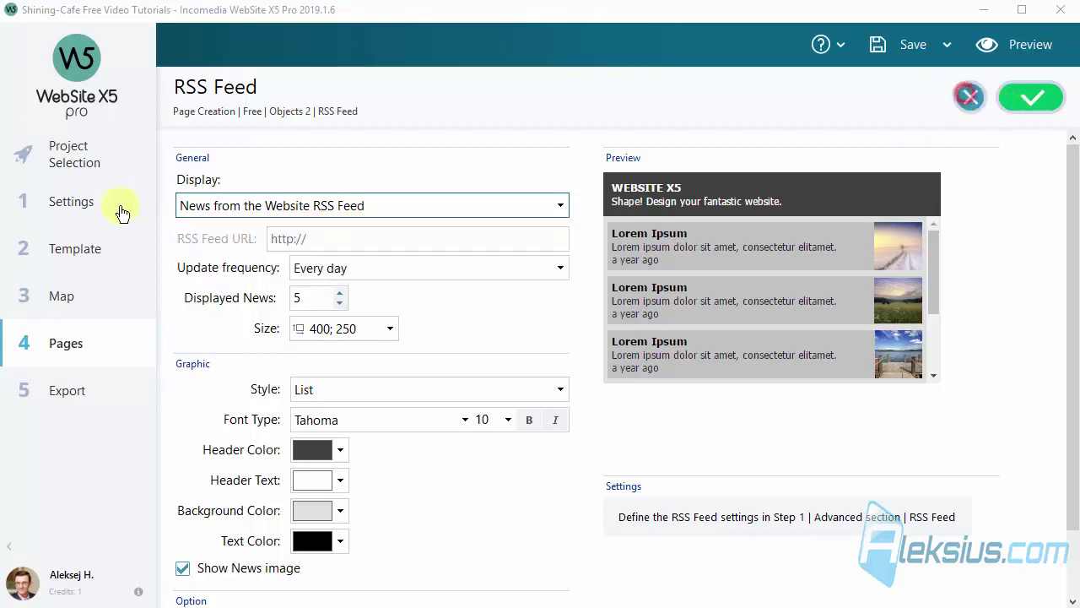
# - Open the Blog section of the advanced website settings
pyautogui.click(83, 208)
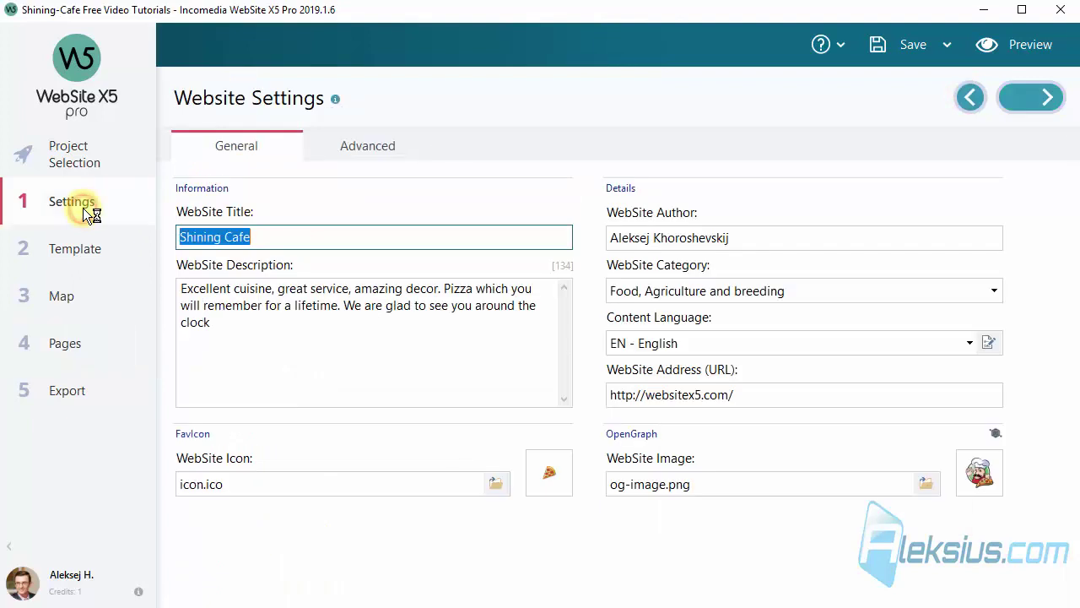
pyautogui.click(372, 150)
pyautogui.click(351, 232)
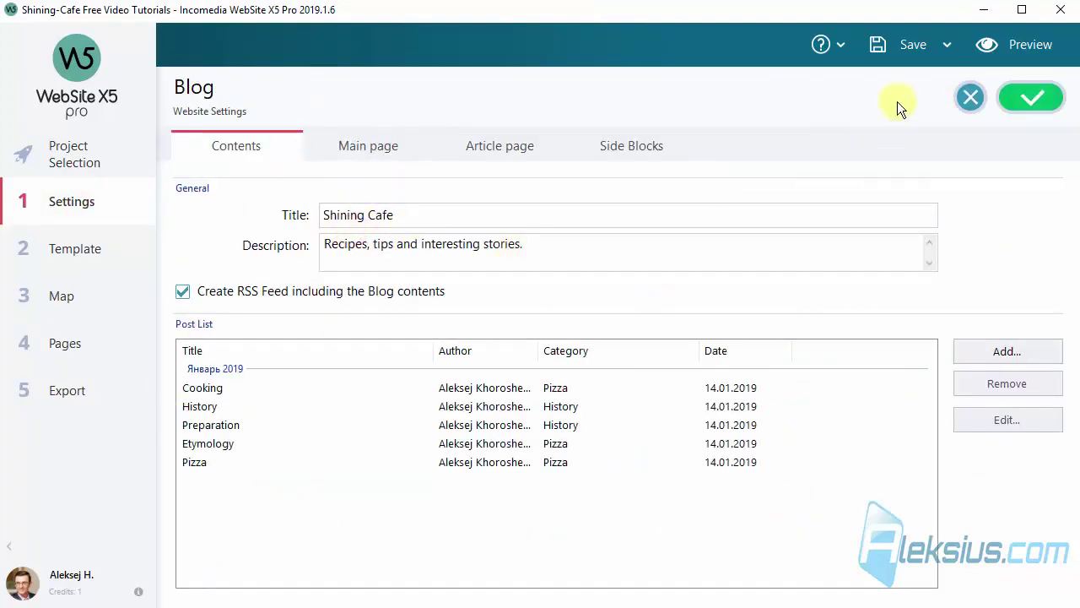
# - Preview the blog and look through the posts on its first and second pages
pyautogui.click(996, 44)
pyautogui.scroll(-2, 649, 233)
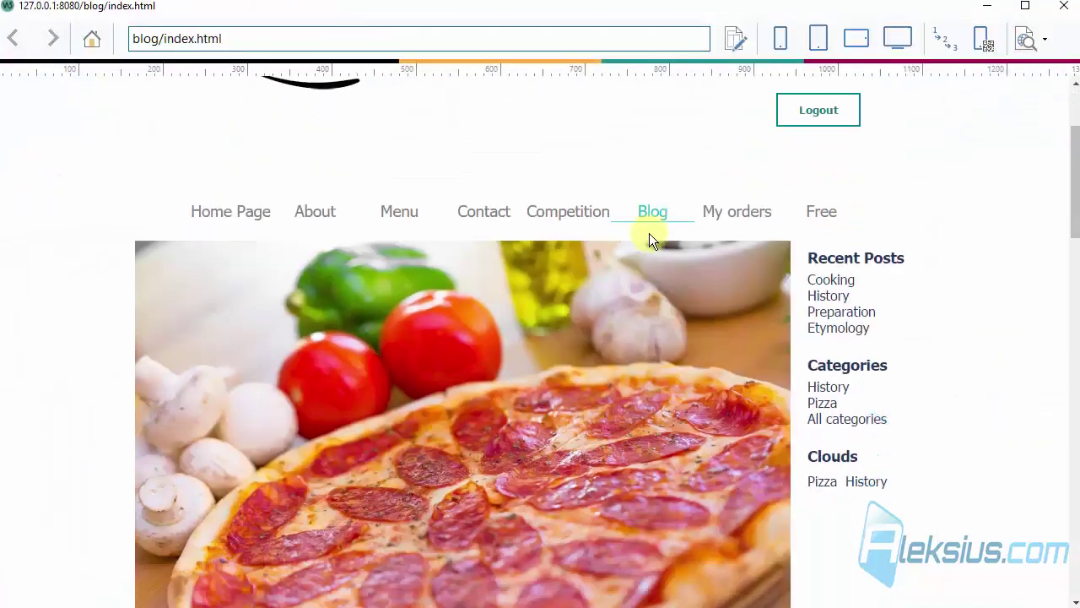
pyautogui.scroll(-8, 649, 233)
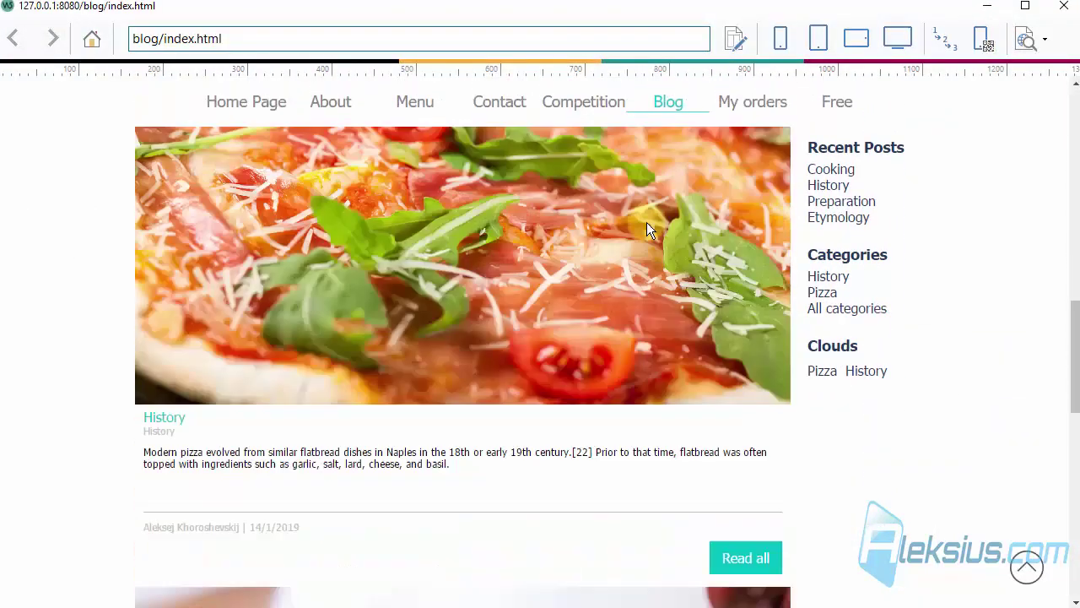
pyautogui.scroll(-8, 647, 222)
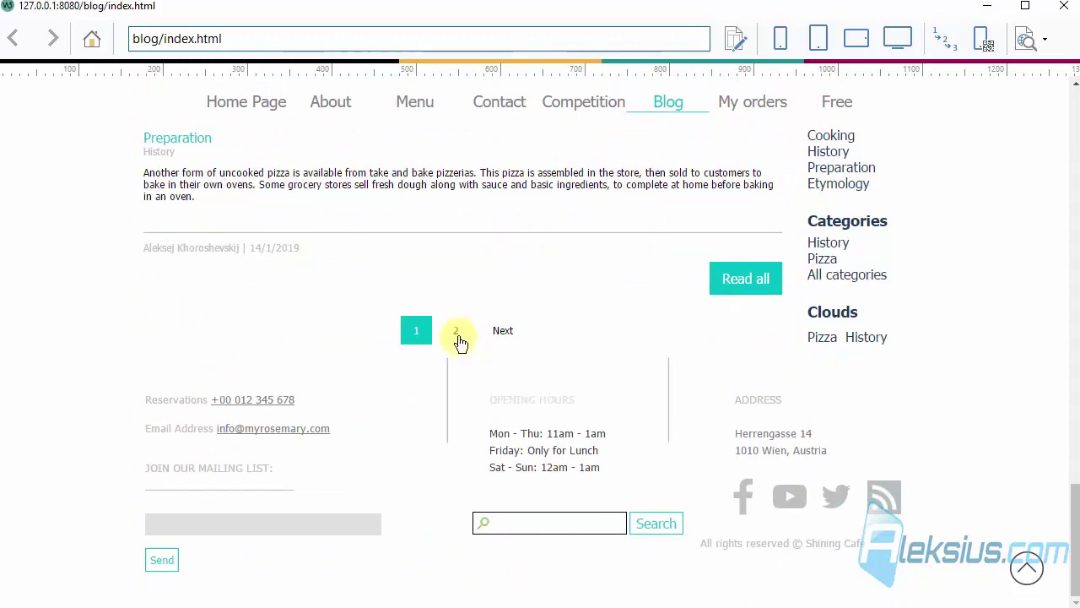
pyautogui.click(456, 332)
pyautogui.scroll(-10, 379, 304)
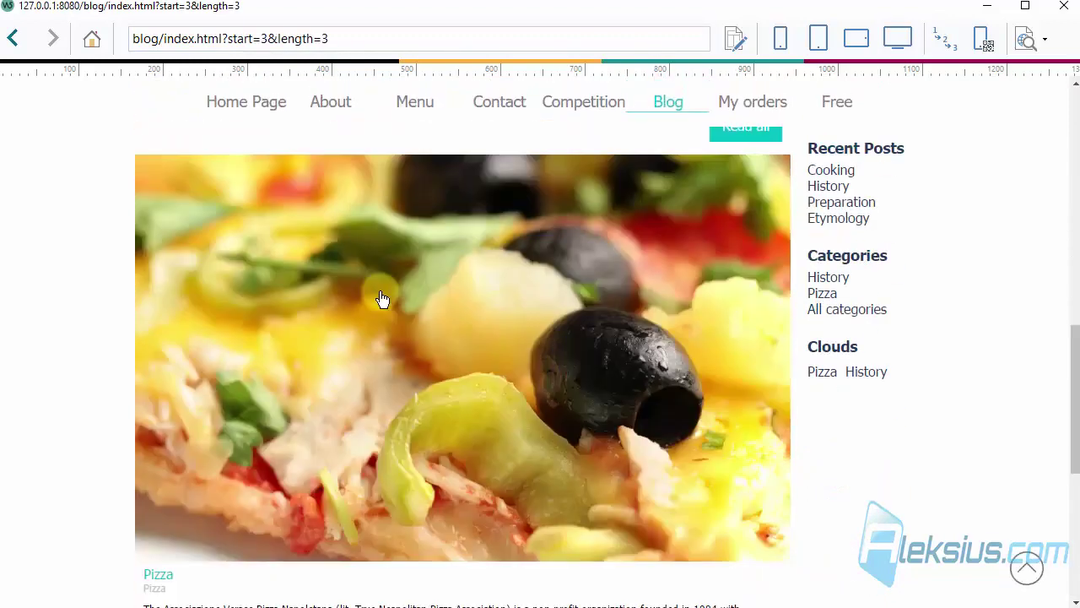
pyautogui.scroll(-4, 379, 296)
pyautogui.scroll(6, 512, 265)
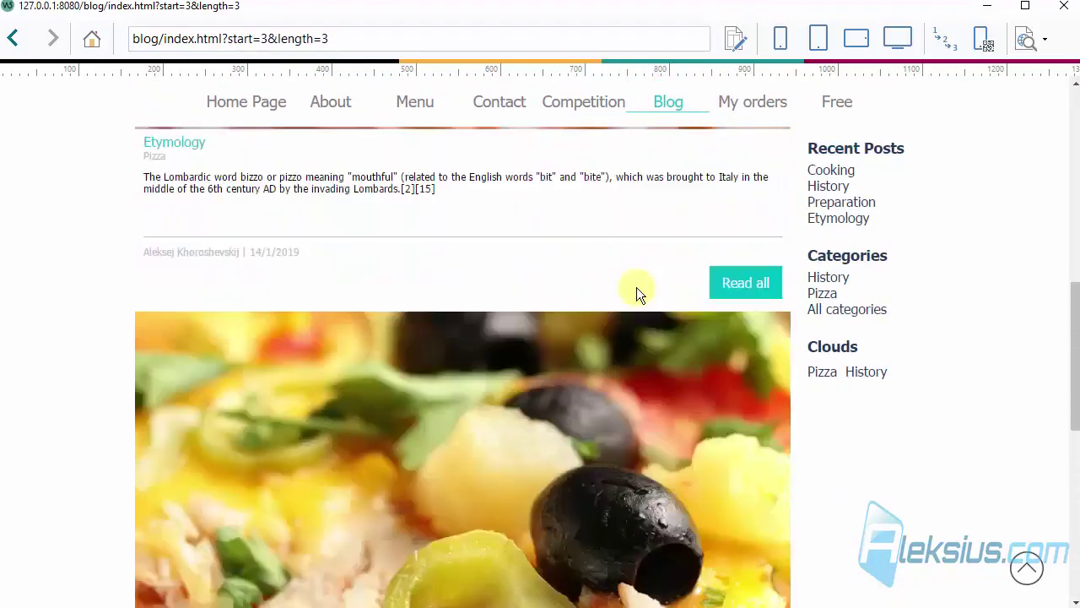
pyautogui.scroll(-5, 637, 287)
# - Open the Pizza post in the preview, browse its slideshow images and close the preview
pyautogui.click(380, 221)
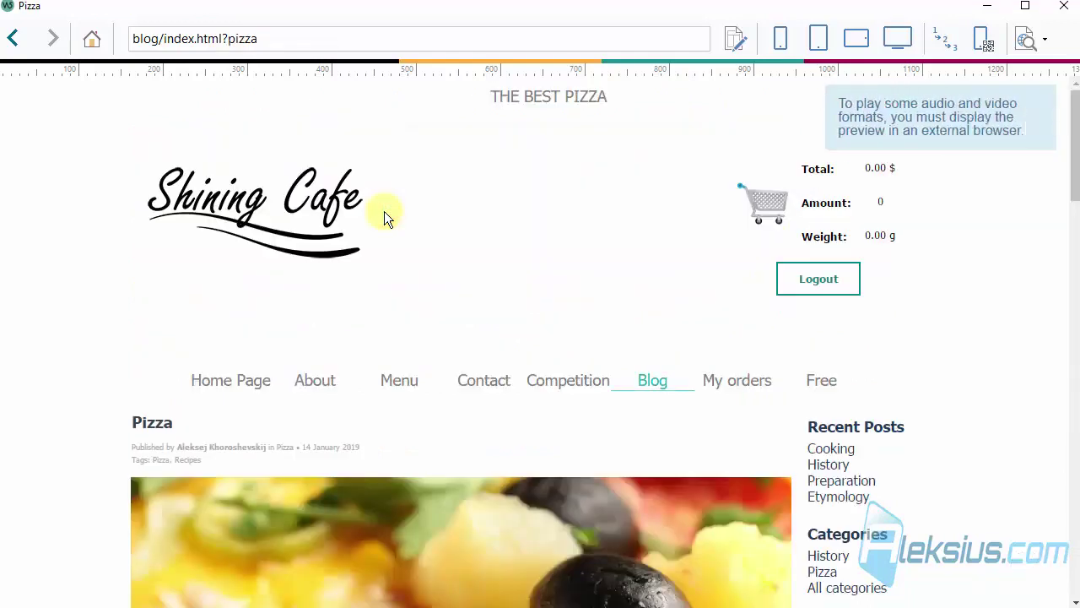
pyautogui.scroll(-12, 382, 215)
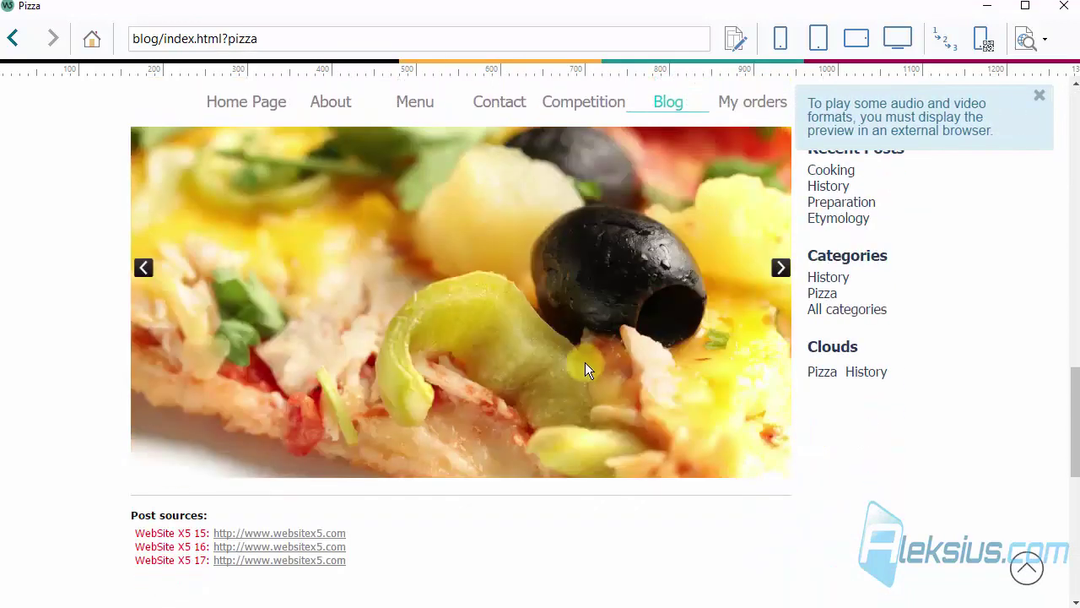
pyautogui.scroll(3, 548, 325)
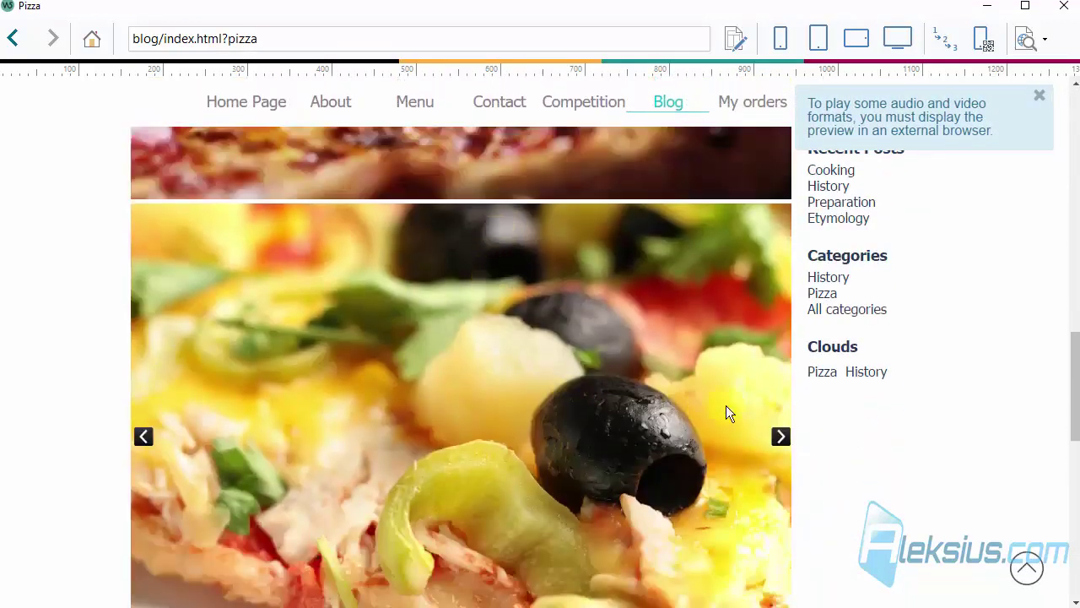
pyautogui.click(777, 443)
pyautogui.click(776, 438)
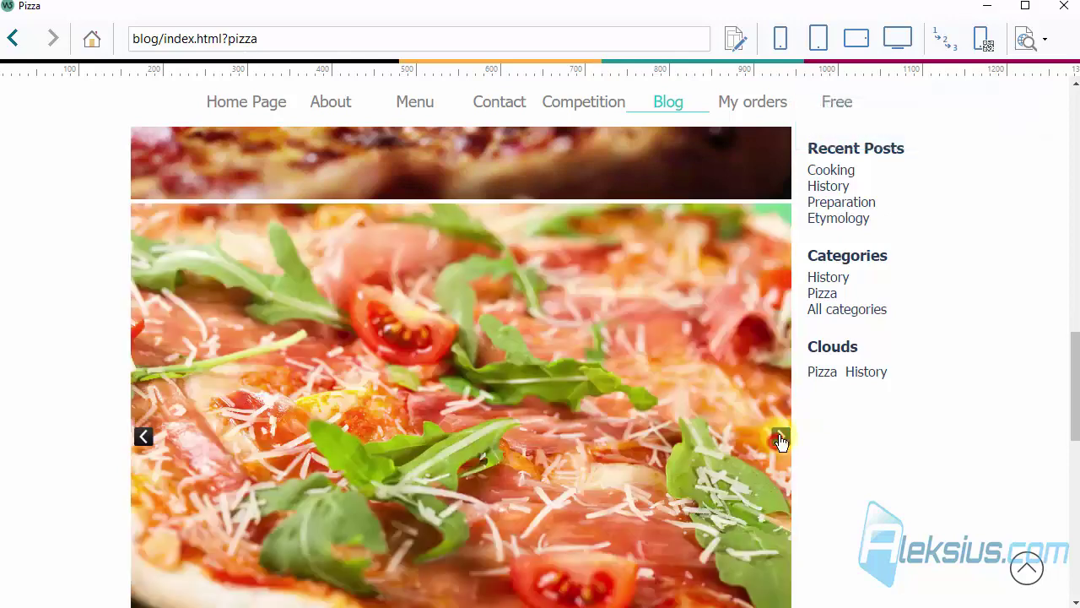
pyautogui.click(1063, 13)
# - Examine the contents and resources of the Pizza blog post, then close its settings
pyautogui.click(254, 462)
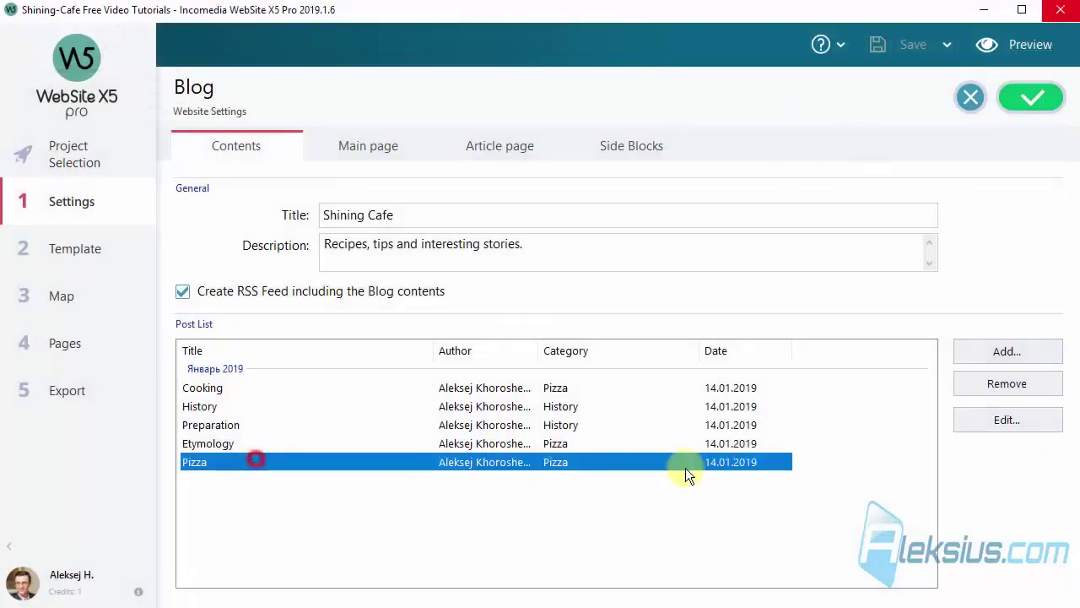
pyautogui.click(992, 415)
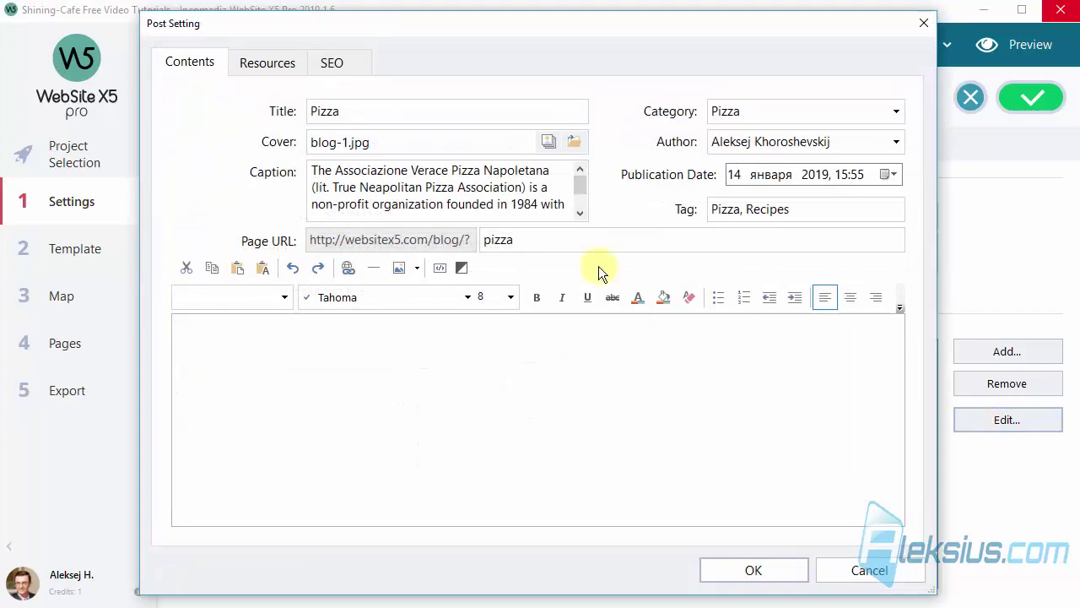
pyautogui.click(253, 66)
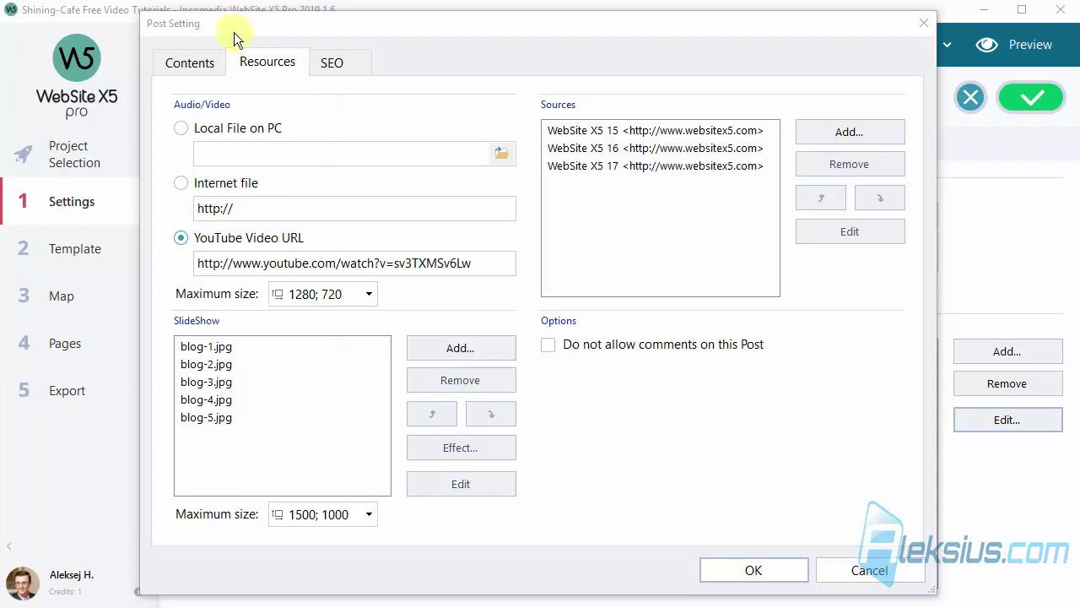
pyautogui.click(916, 23)
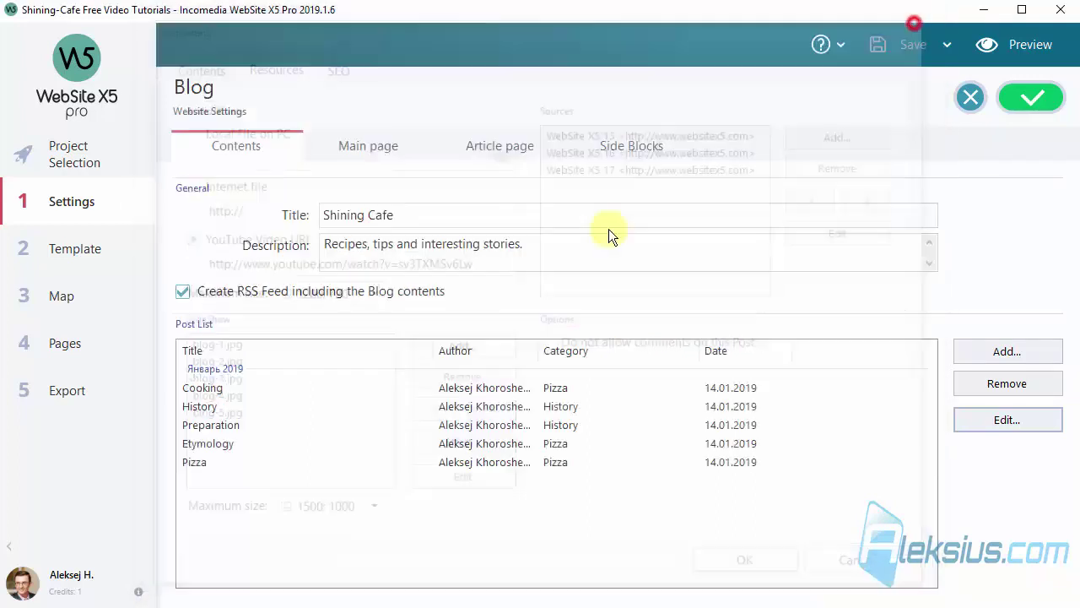
# - Examine the resources of the Etymology blog post, then leave the Blog settings without saving
pyautogui.click(238, 443)
pyautogui.click(996, 419)
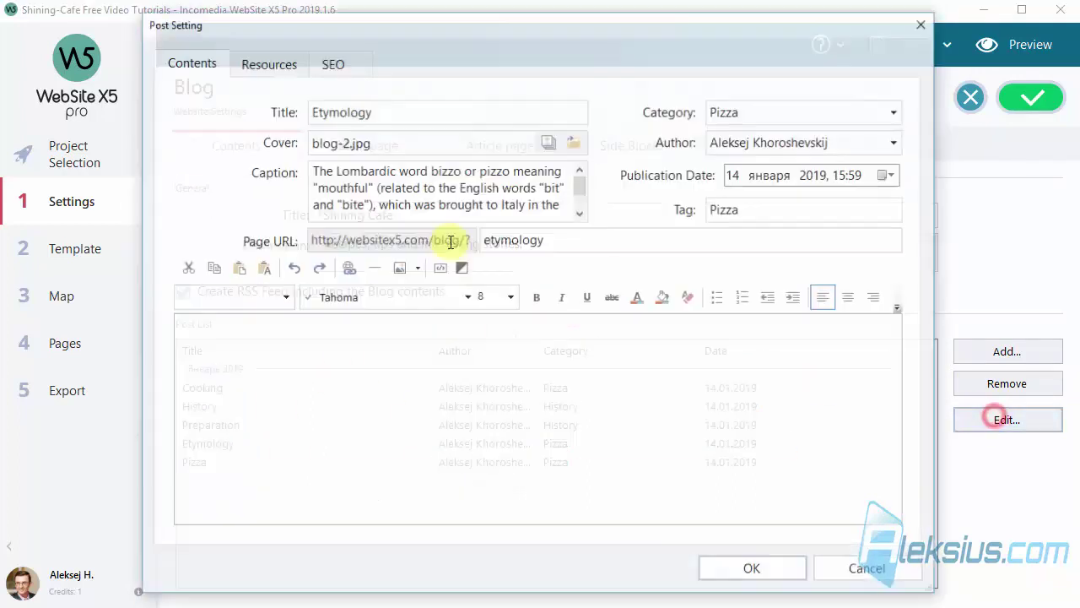
pyautogui.click(267, 62)
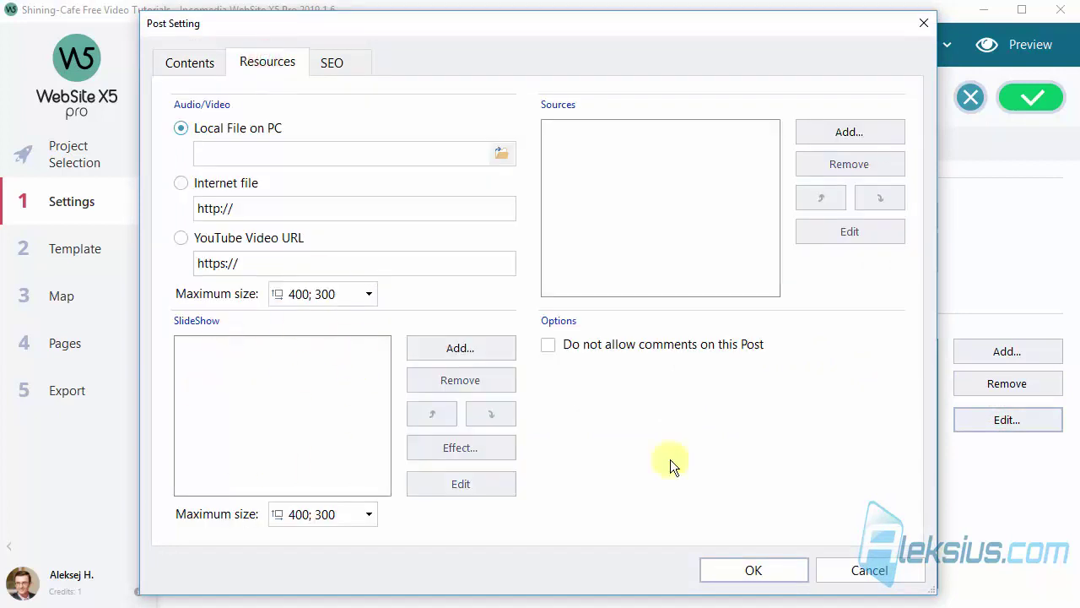
pyautogui.click(861, 570)
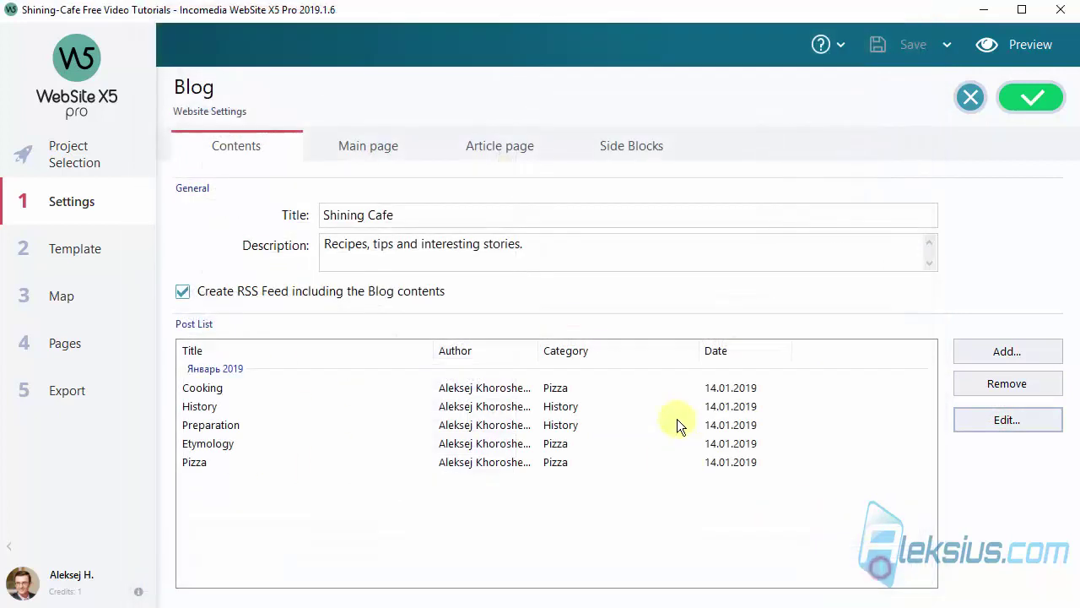
pyautogui.click(984, 107)
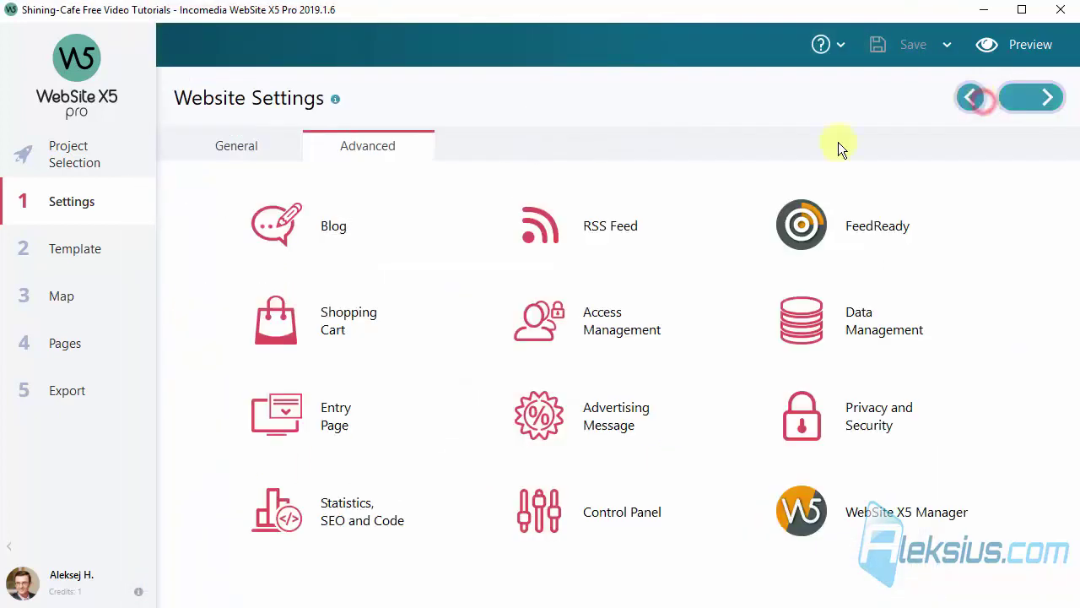
# - Examine the contents and resources of the Pizza post in the website's RSS Feed settings, then cancel its editing
pyautogui.click(603, 236)
pyautogui.click(243, 361)
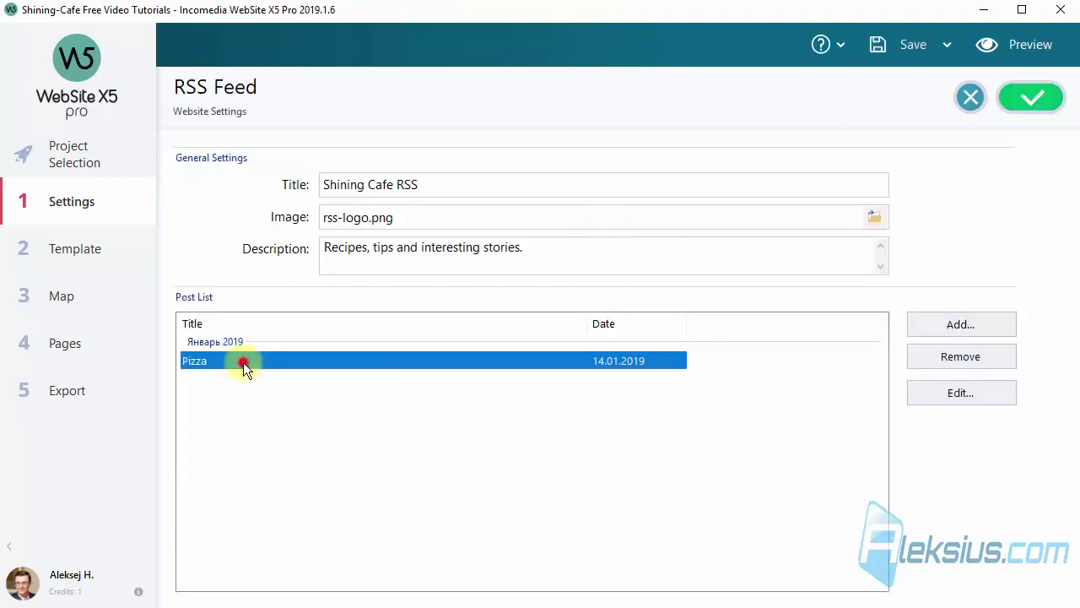
pyautogui.click(959, 395)
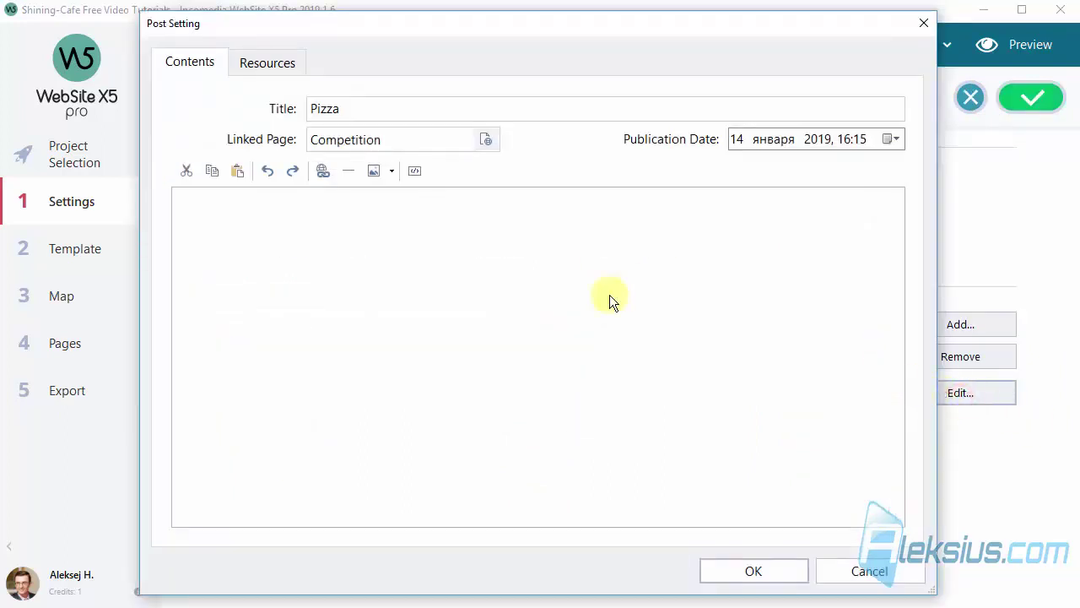
pyautogui.click(251, 60)
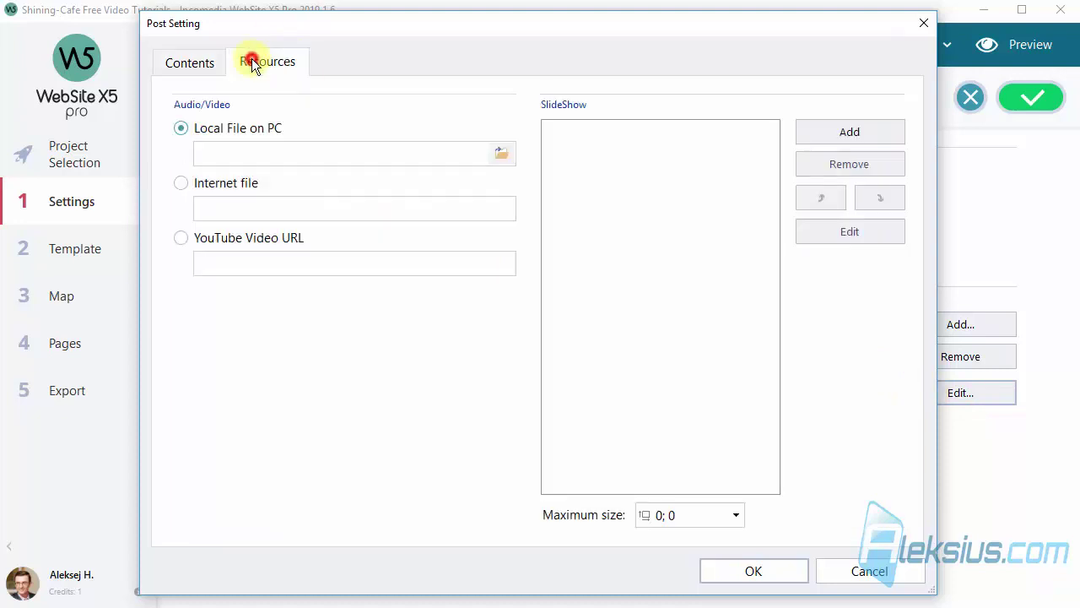
pyautogui.click(187, 64)
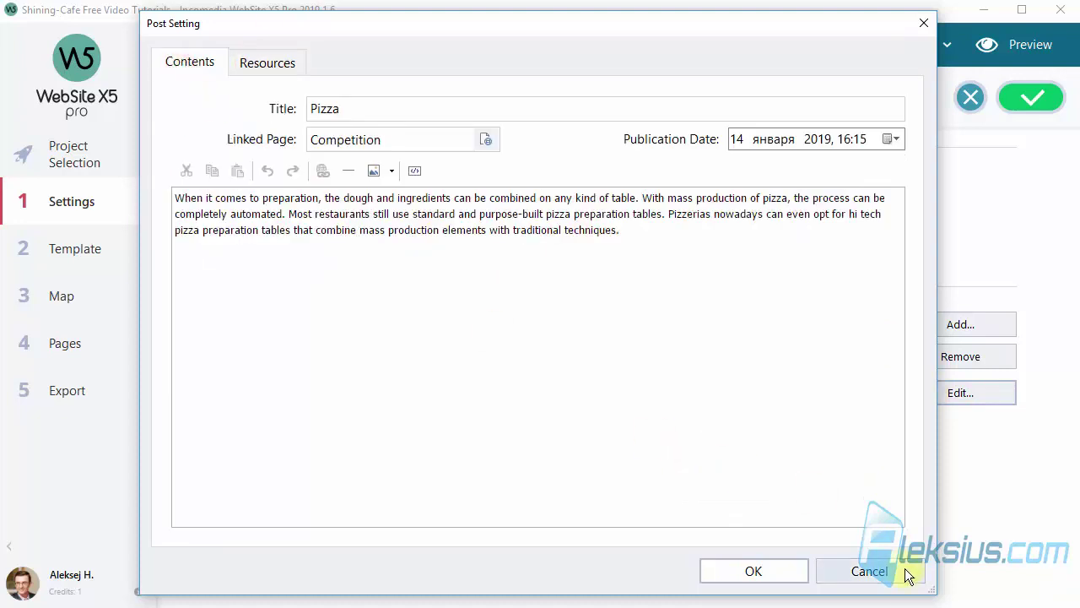
pyautogui.click(904, 569)
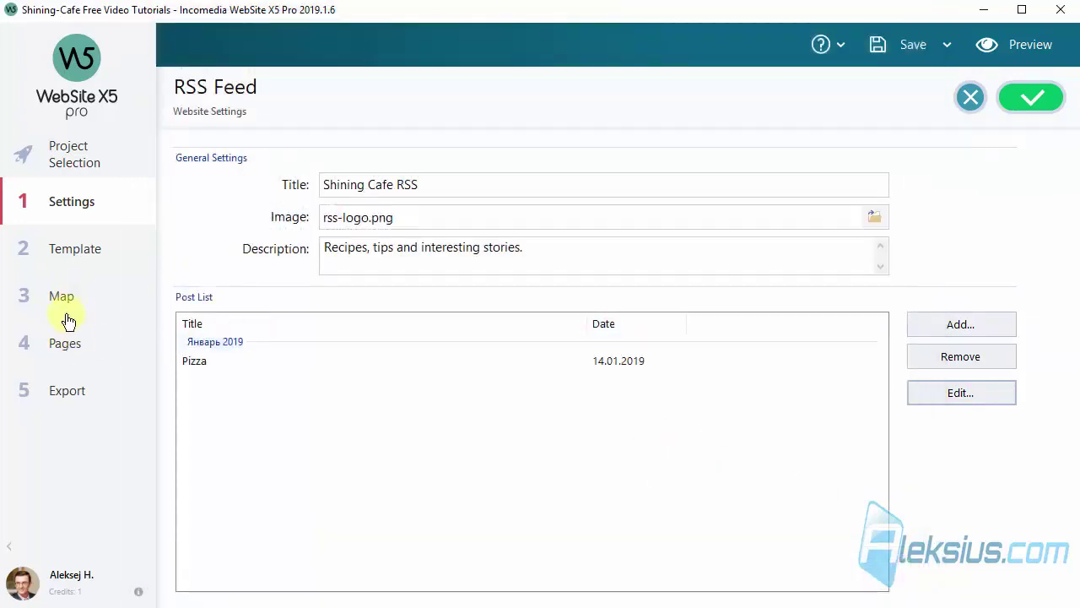
# - Reopen the RSS Feed object on the Free page and choose News from the Website RSS Feed as its source
pyautogui.click(69, 345)
pyautogui.doubleClick(484, 271)
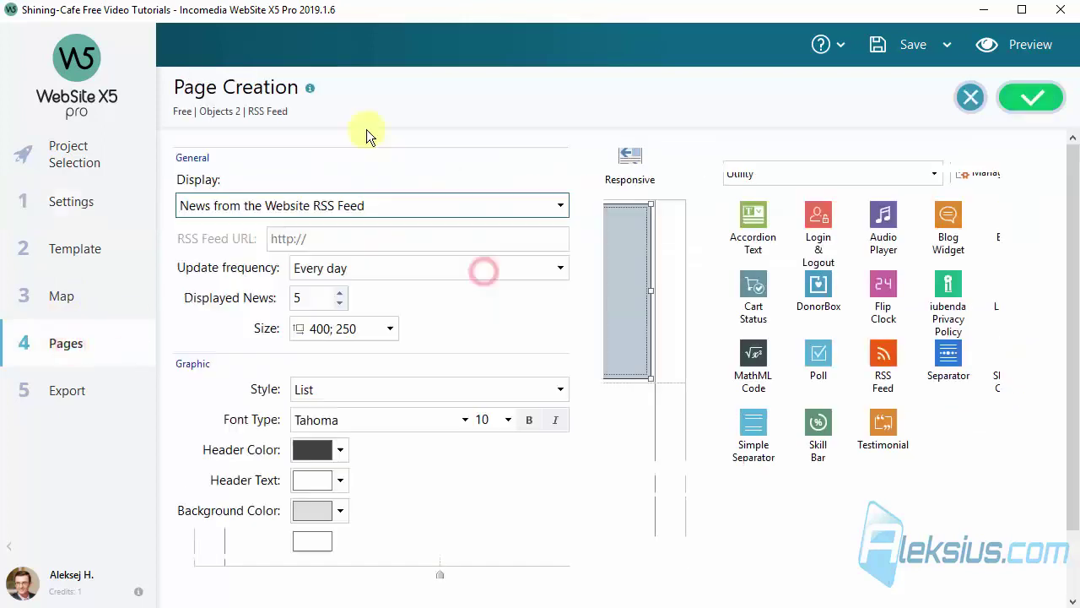
pyautogui.click(342, 202)
pyautogui.click(368, 230)
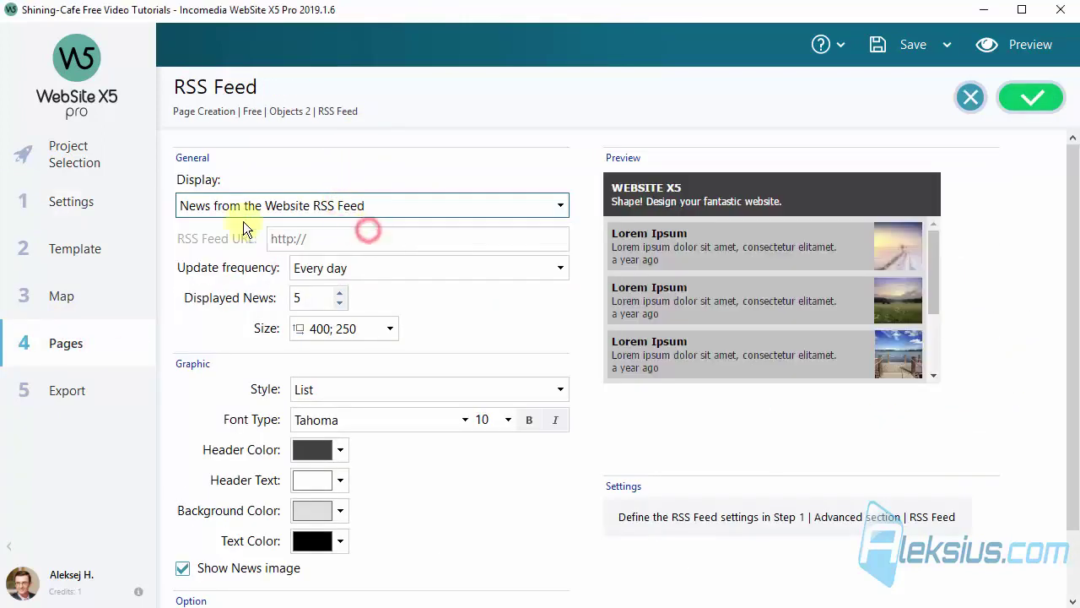
# - Review the RSS Feed object's graphic options and set its font size to 12
pyautogui.scroll(-1, 465, 447)
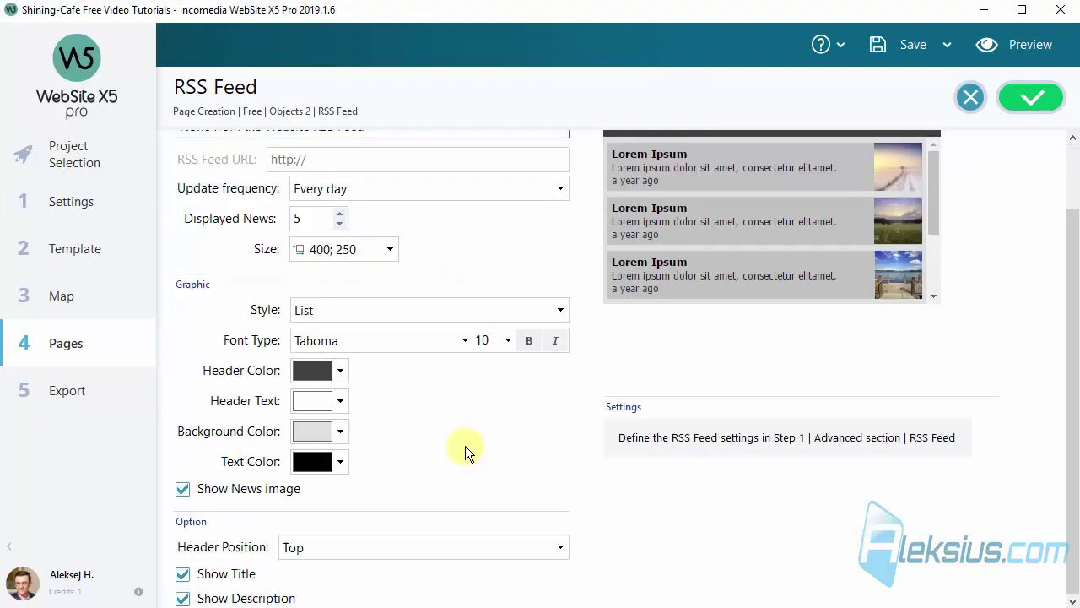
pyautogui.scroll(1, 467, 447)
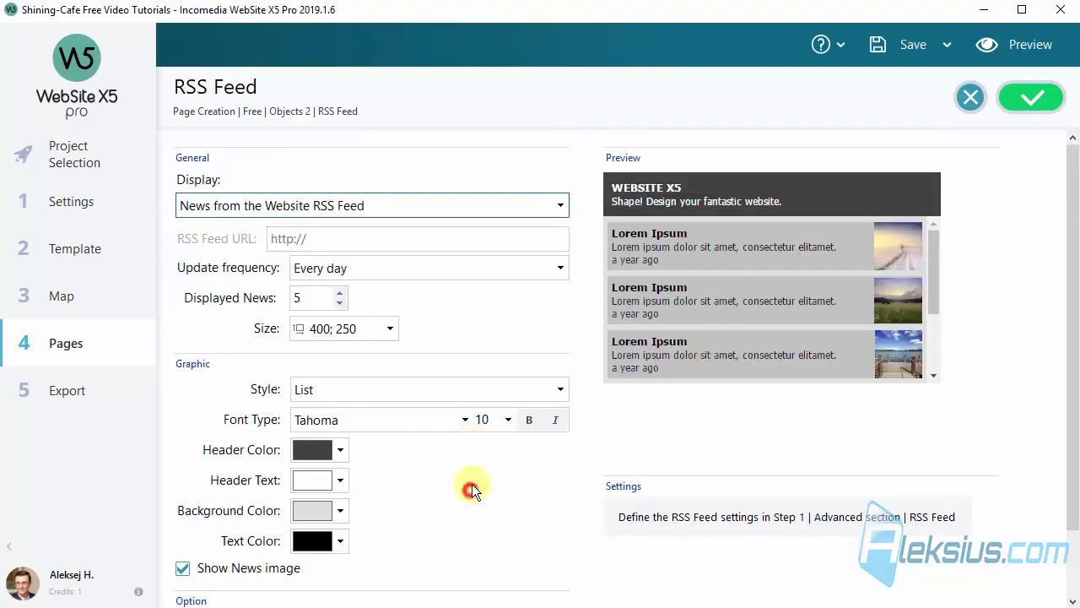
pyautogui.click(499, 419)
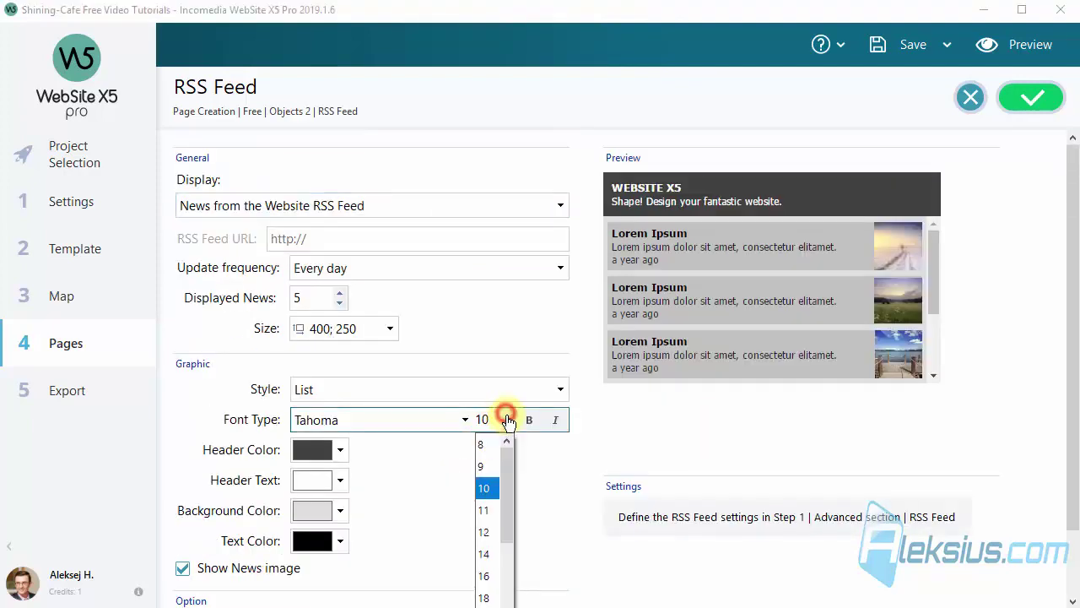
pyautogui.click(493, 530)
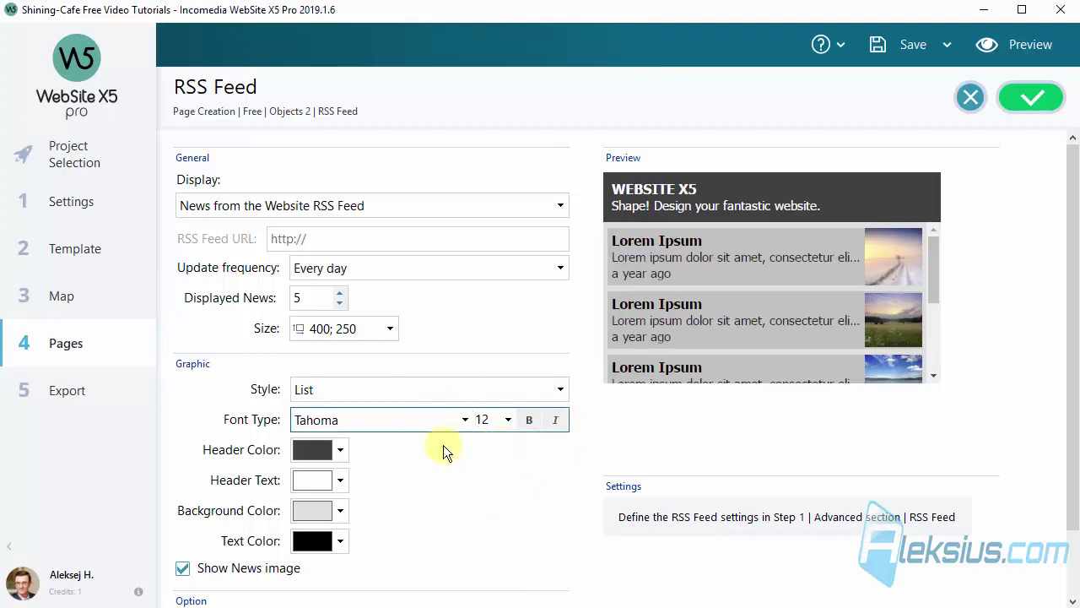
# - Set the RSS Feed object's header color to turquoise and its background color to white
pyautogui.click(342, 451)
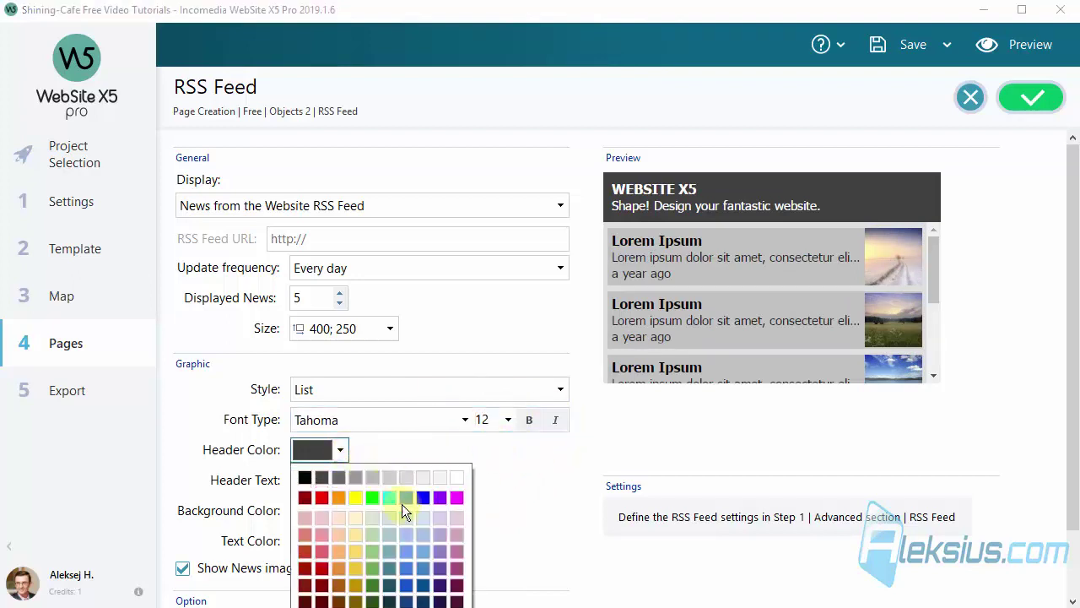
pyautogui.click(368, 593)
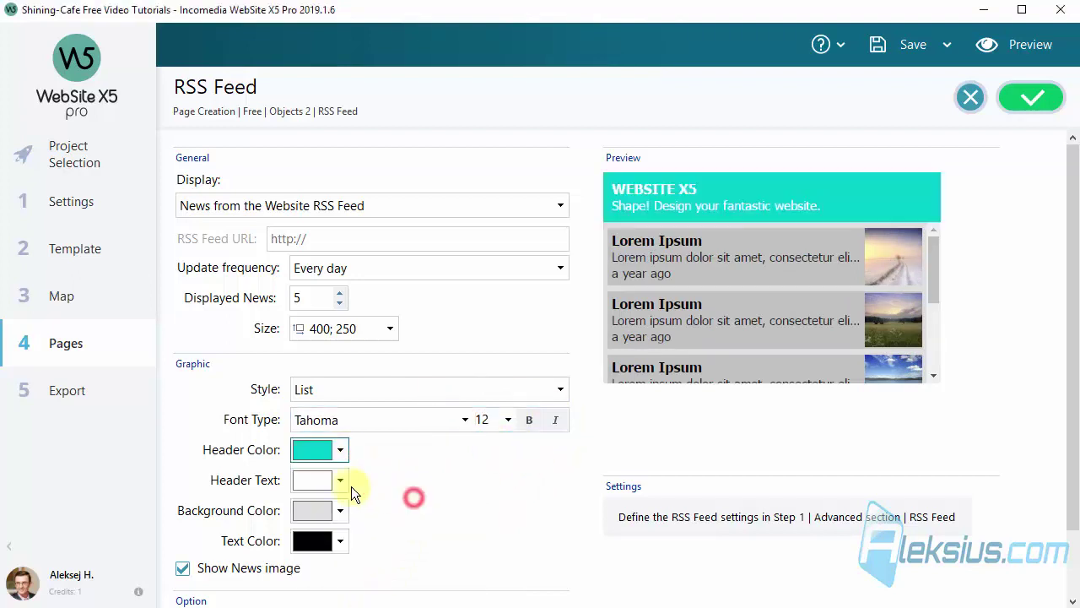
pyautogui.click(337, 512)
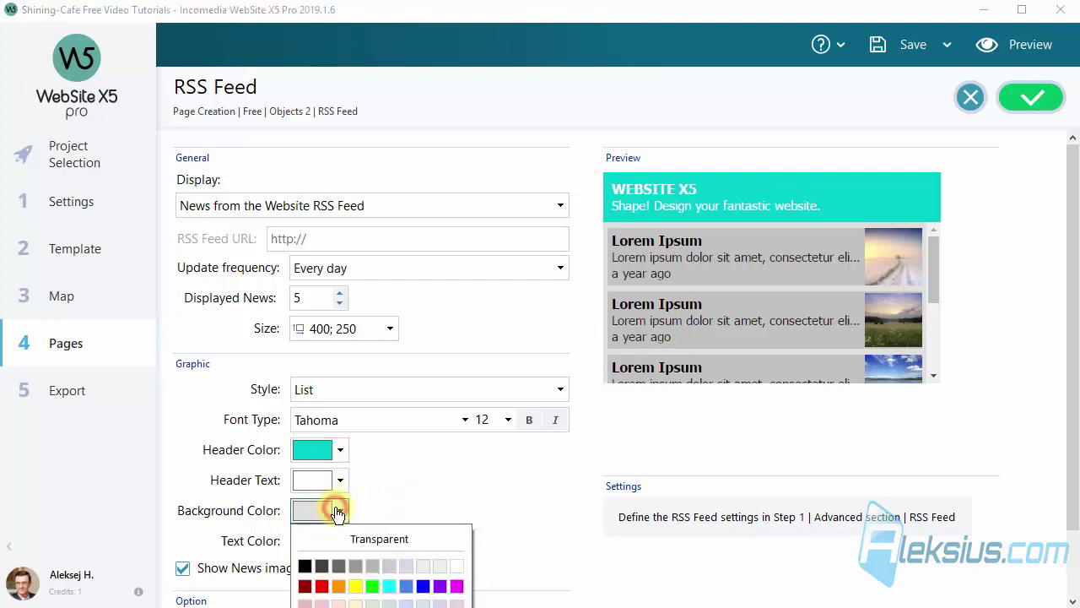
pyautogui.click(423, 565)
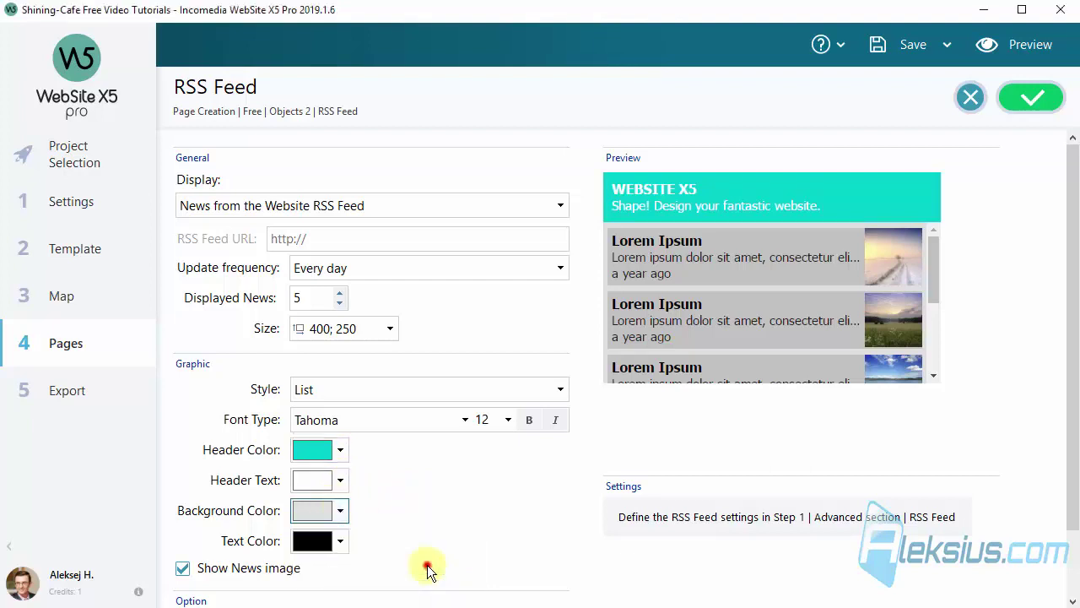
pyautogui.click(342, 512)
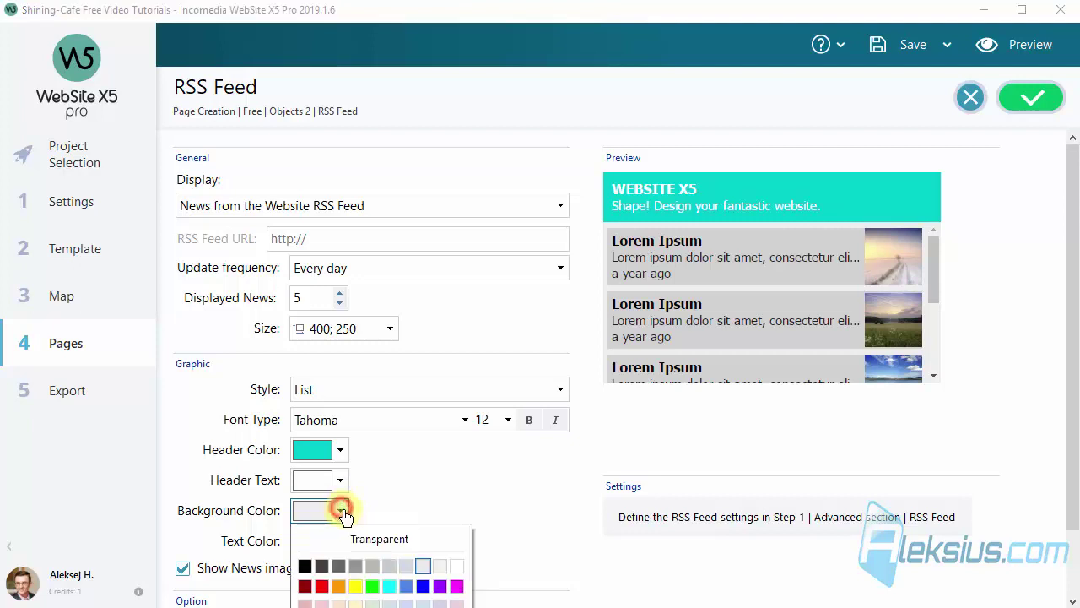
pyautogui.click(453, 563)
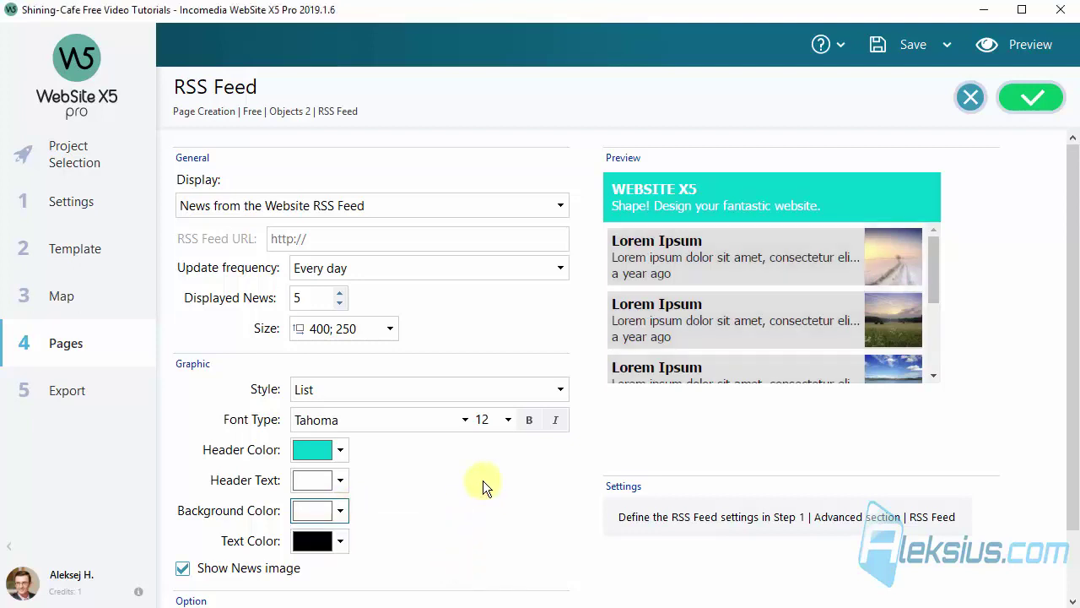
# - Set the RSS Feed object's font size to 14 and its dimensions to 600 wide by 600 high
pyautogui.scroll(-1, 452, 502)
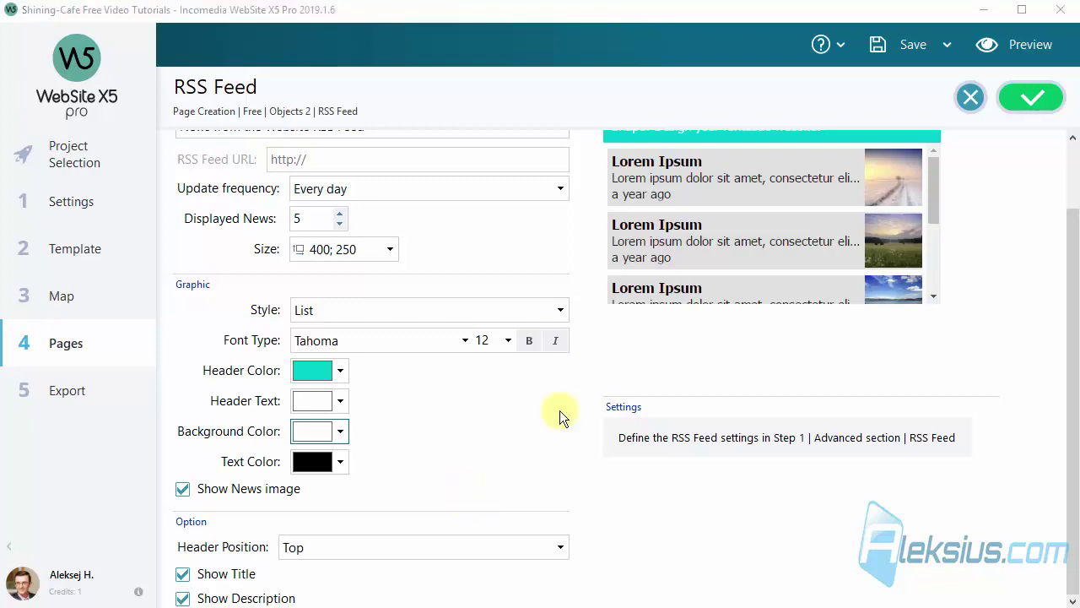
pyautogui.click(512, 350)
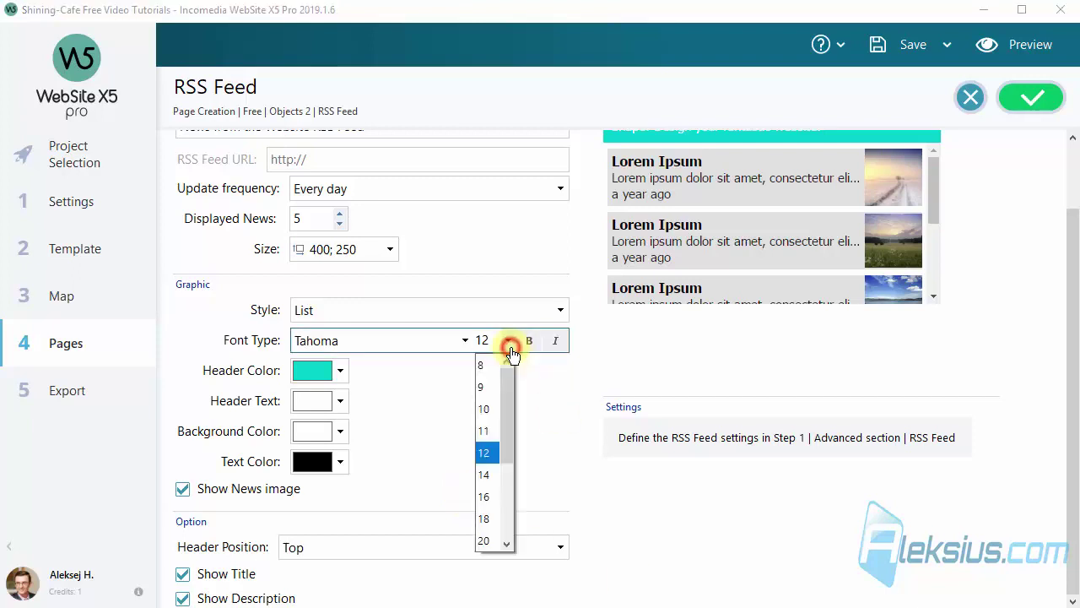
pyautogui.click(493, 474)
pyautogui.click(374, 249)
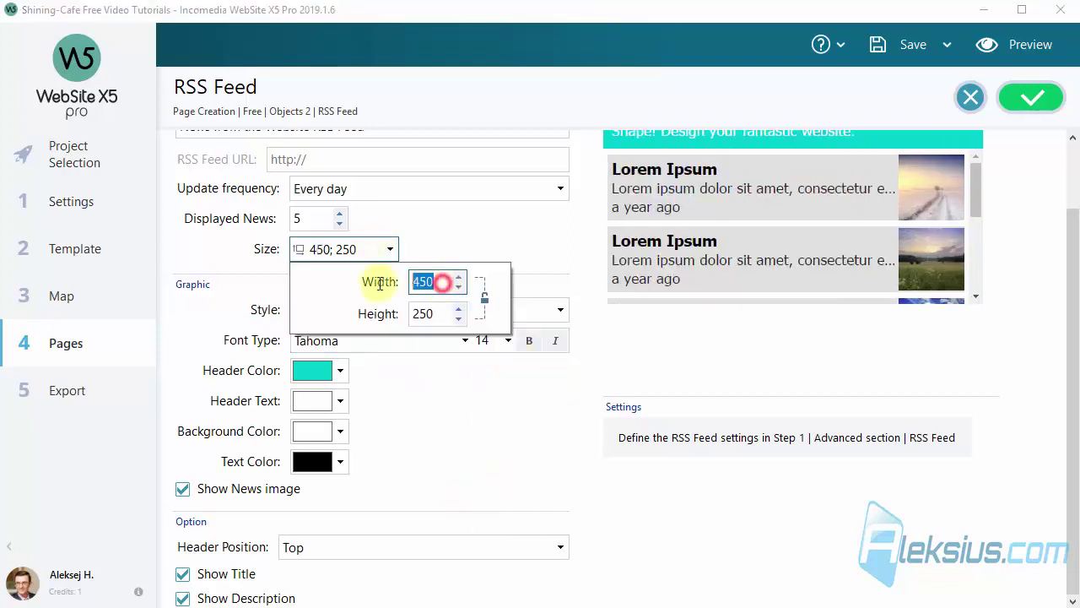
pyautogui.write('600')
pyautogui.click(439, 313)
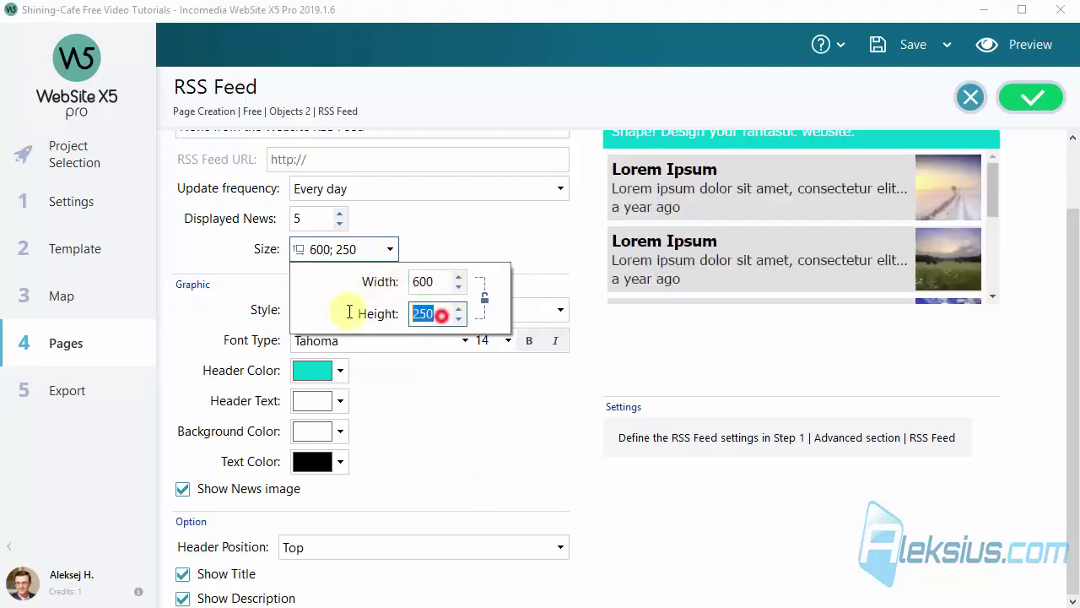
pyautogui.write('600')
pyautogui.click(465, 409)
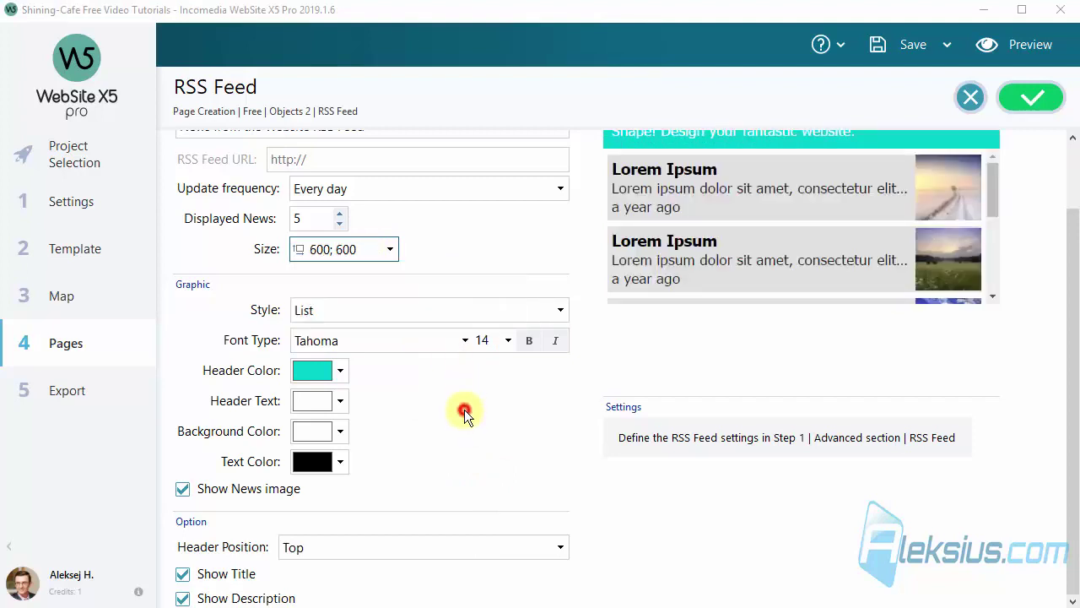
# - Save the project and check the RSS Feed page in the preview, dismissing its notice and closing the preview
pyautogui.click(908, 46)
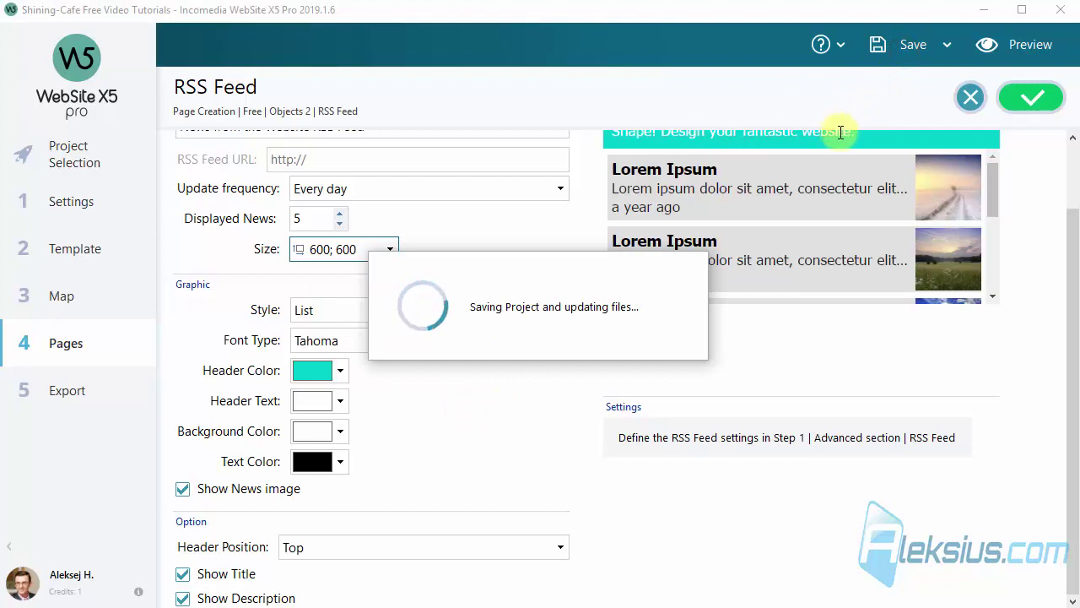
pyautogui.click(1015, 52)
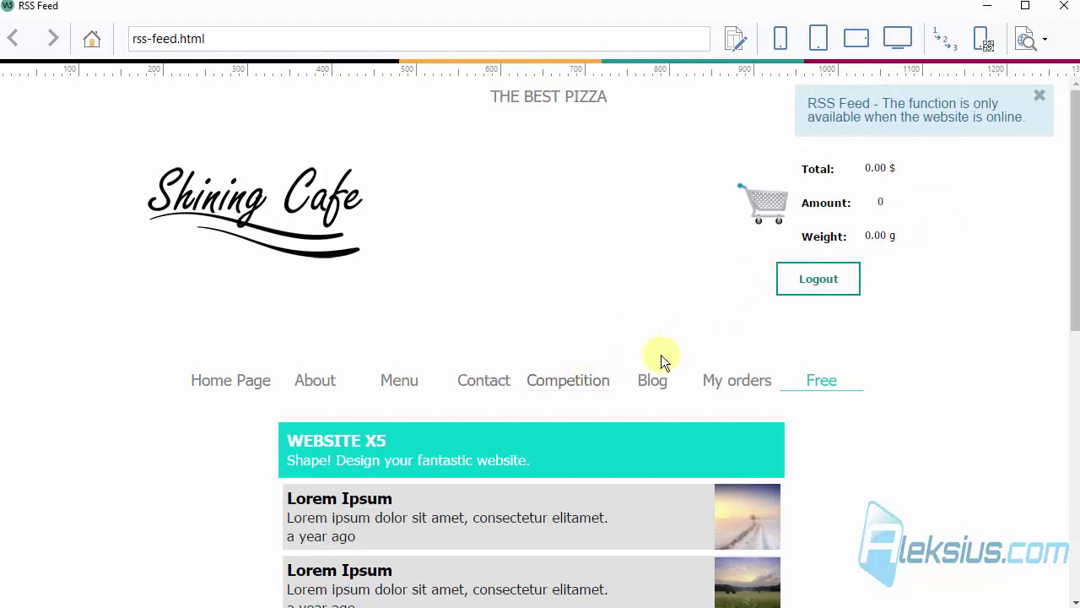
pyautogui.tripleClick(842, 109)
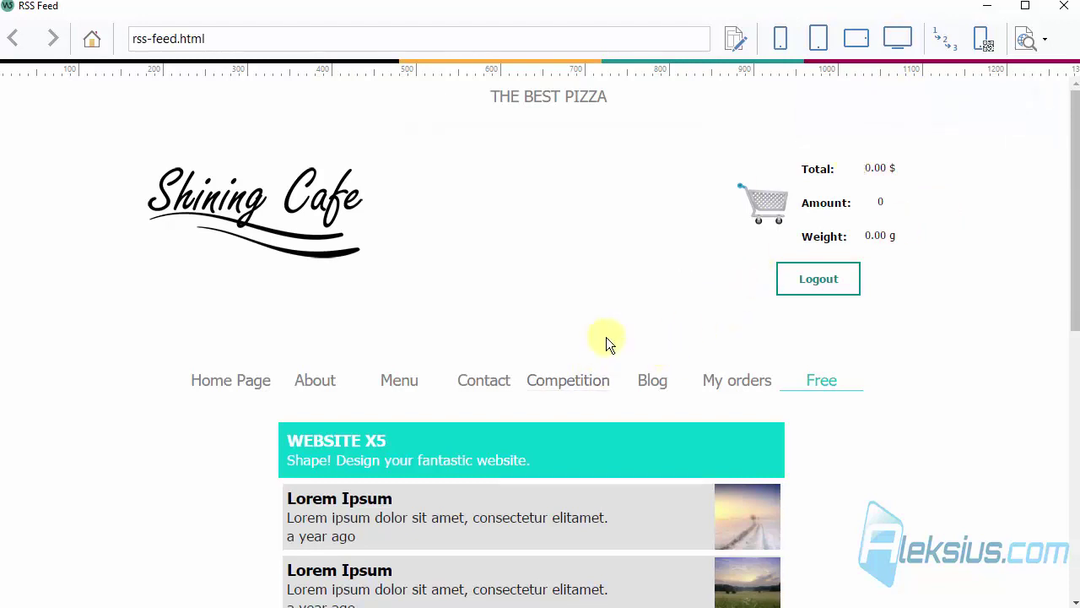
pyautogui.click(1063, 6)
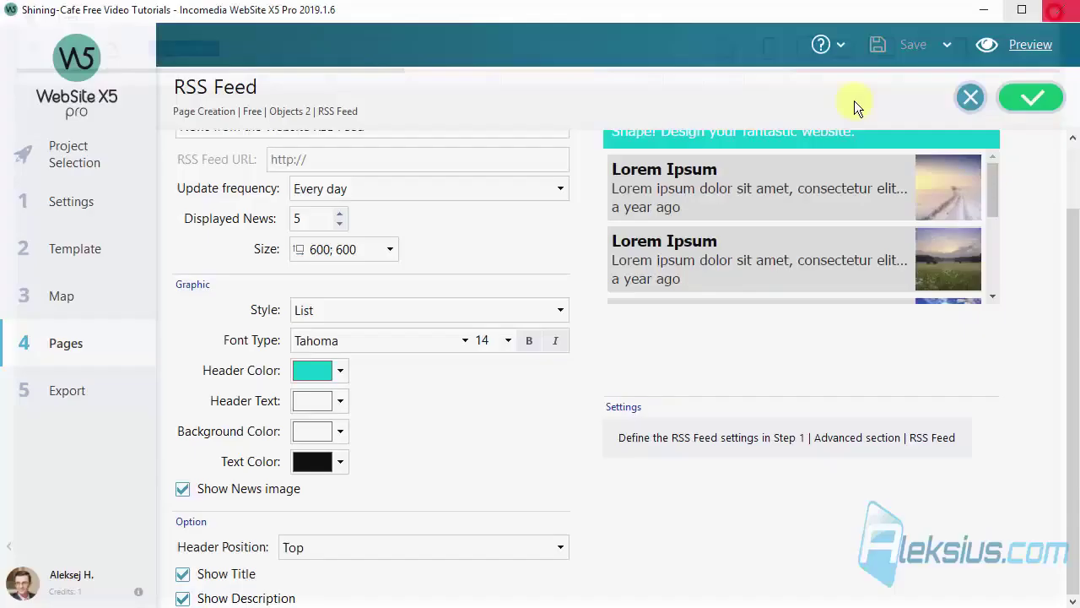
# - Confirm the RSS Feed object's settings and export the website to D:\server\domains\websitex5.com\, allowing existing files to be overwritten
pyautogui.click(1033, 103)
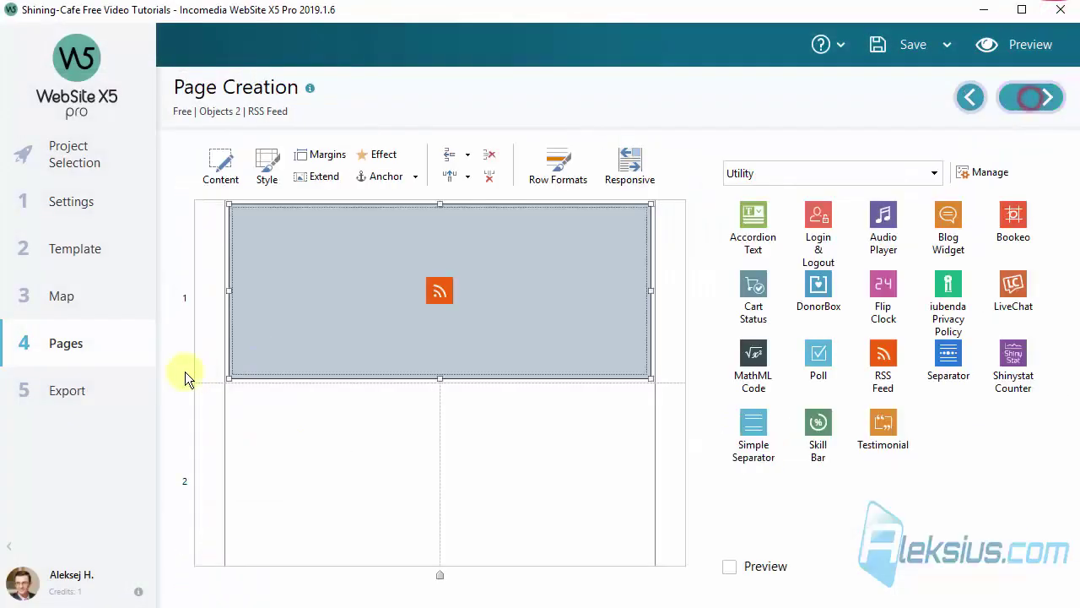
pyautogui.click(84, 390)
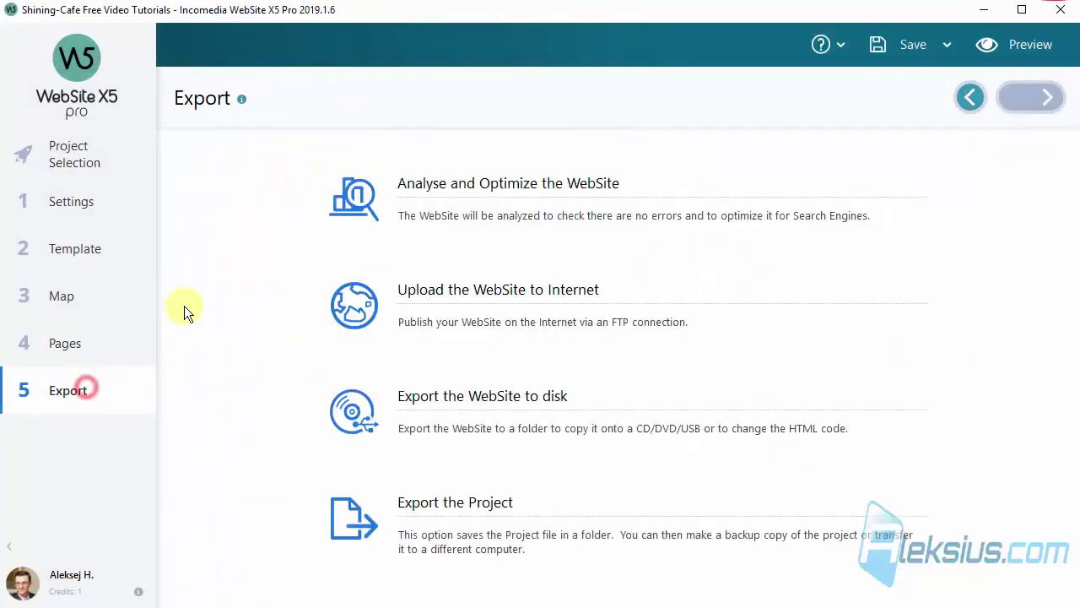
pyautogui.click(478, 397)
pyautogui.click(1028, 106)
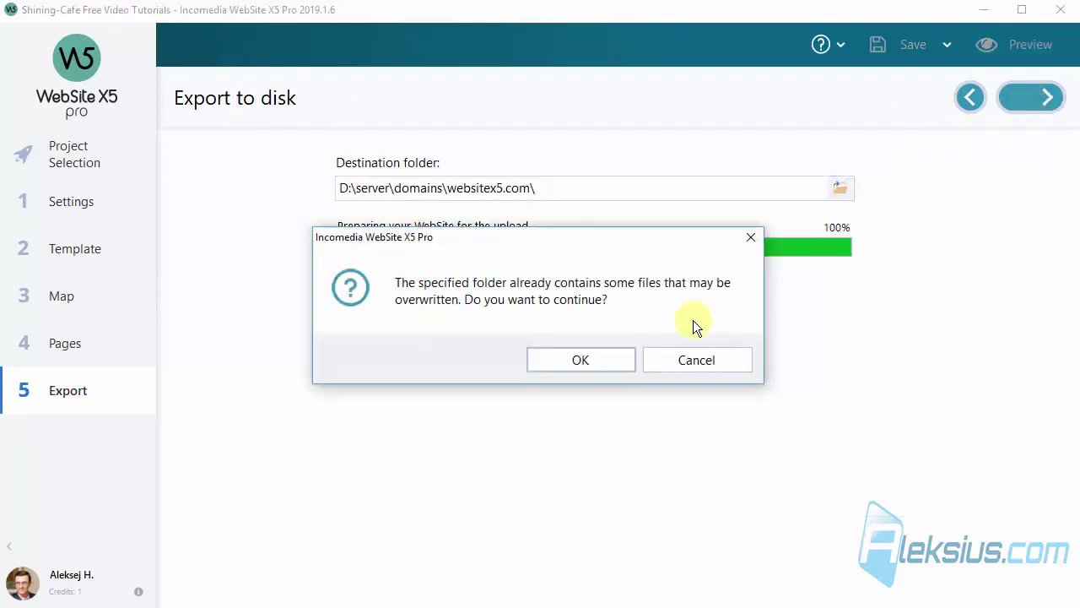
pyautogui.click(569, 360)
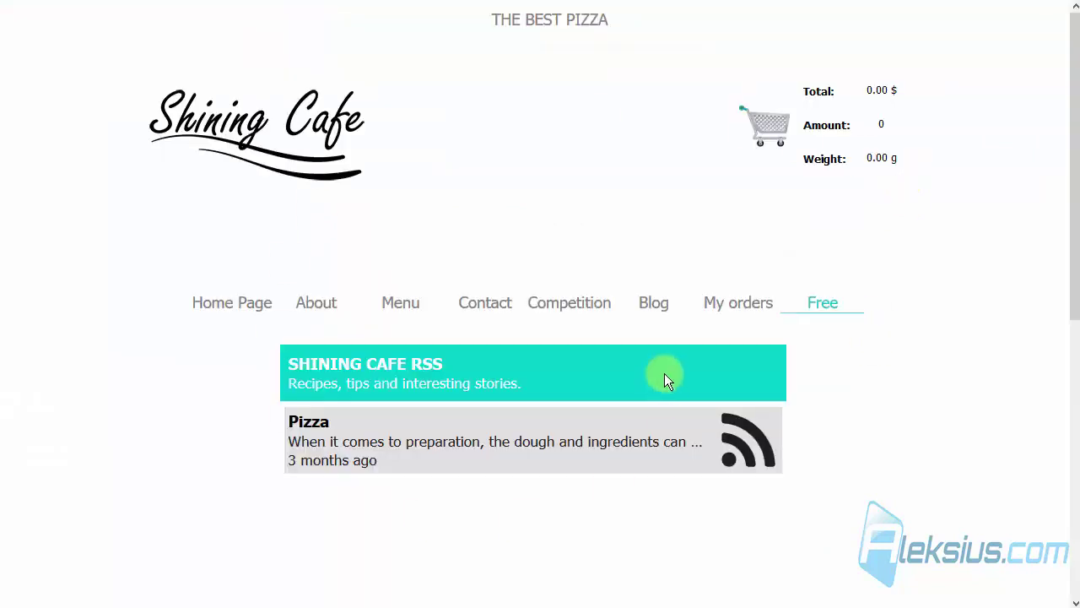
# - Open the Pizza news item in the exported site's RSS feed, examine the linked page and return to the Free page
pyautogui.click(319, 429)
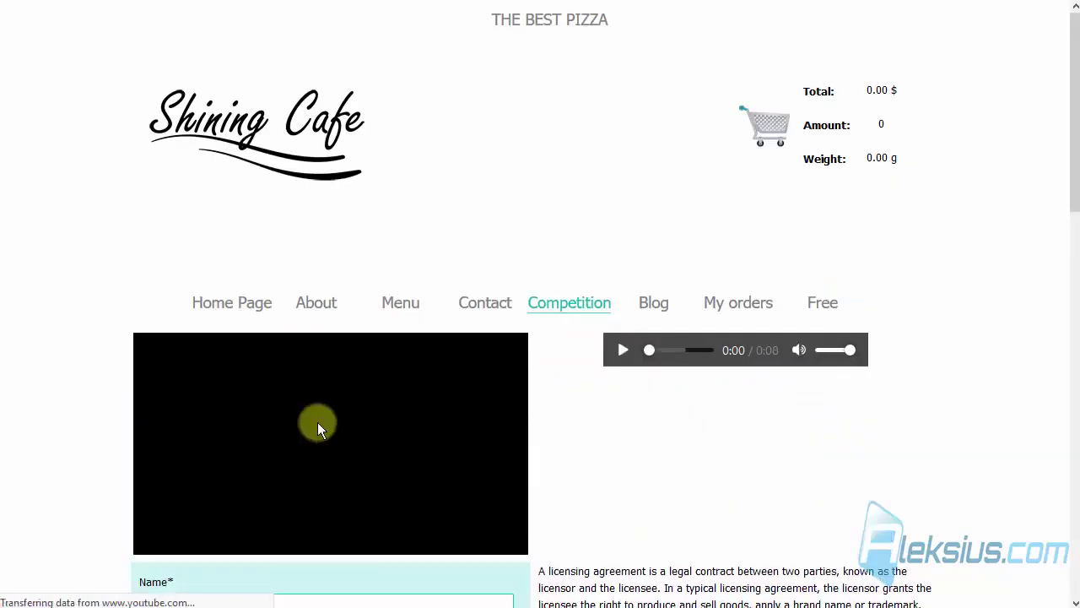
pyautogui.scroll(-4, 317, 422)
pyautogui.scroll(3, 313, 418)
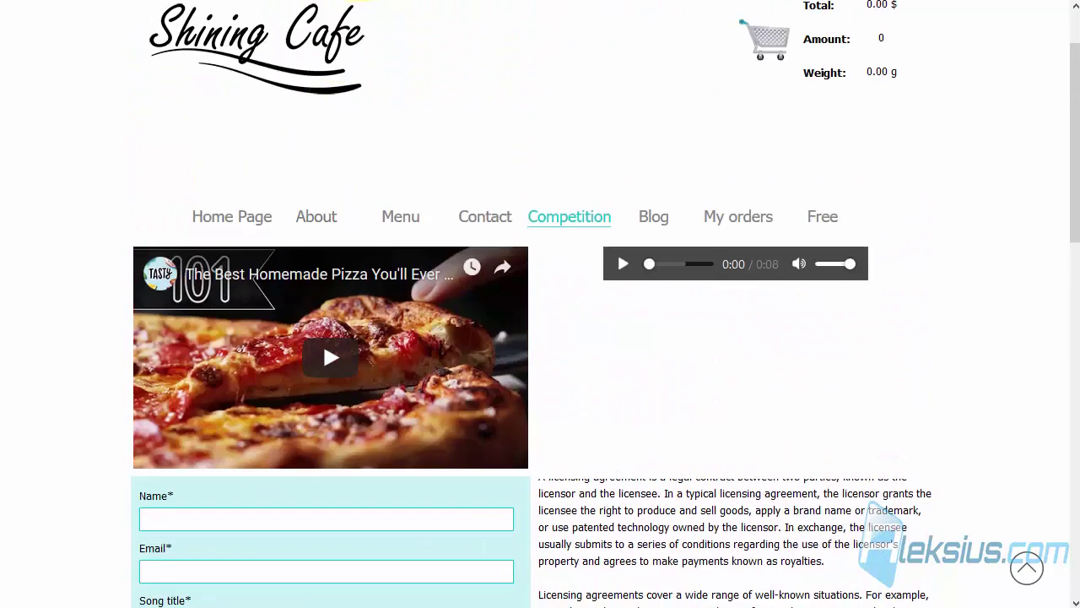
pyautogui.hotkey('alt', 'Left')
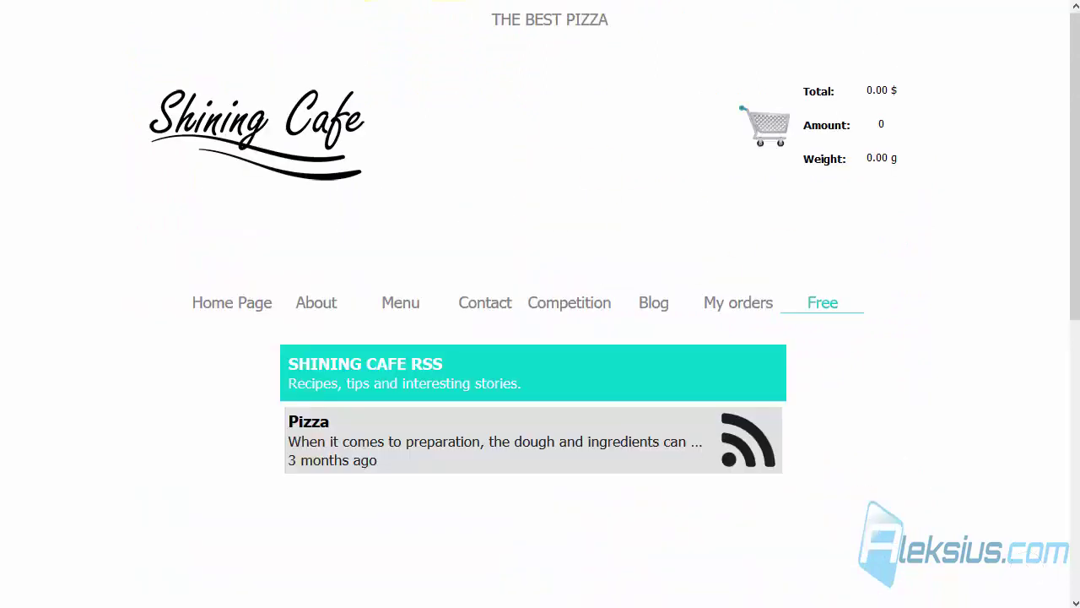
# - Switch back to WebSite X5 and change the Free page's RSS Feed source to News from the Blog RSS Feed
pyautogui.hotkey('alt', 'Tab')
pyautogui.click(87, 348)
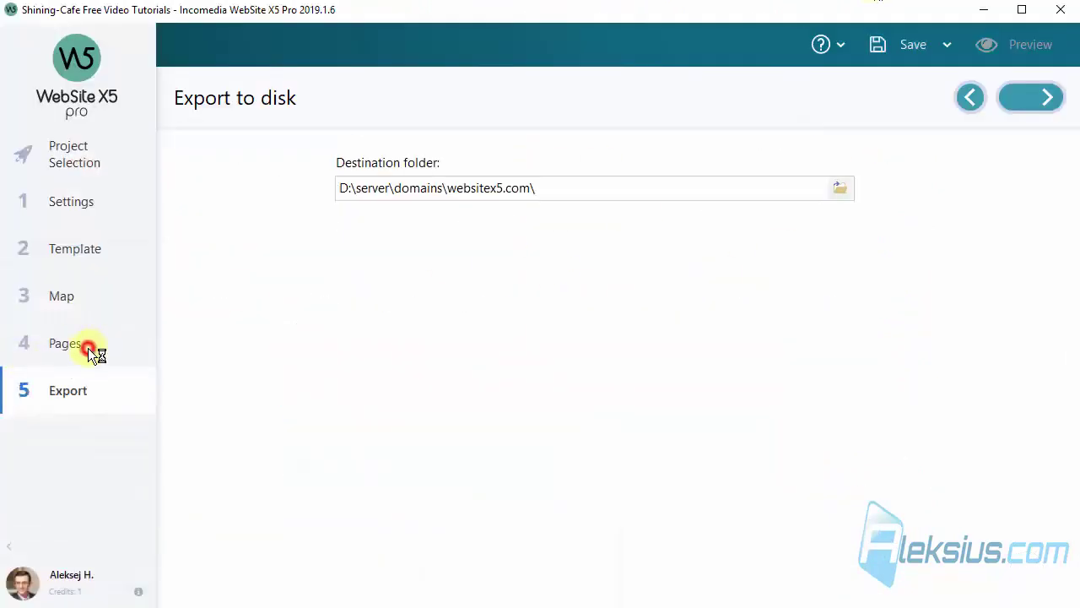
pyautogui.doubleClick(509, 290)
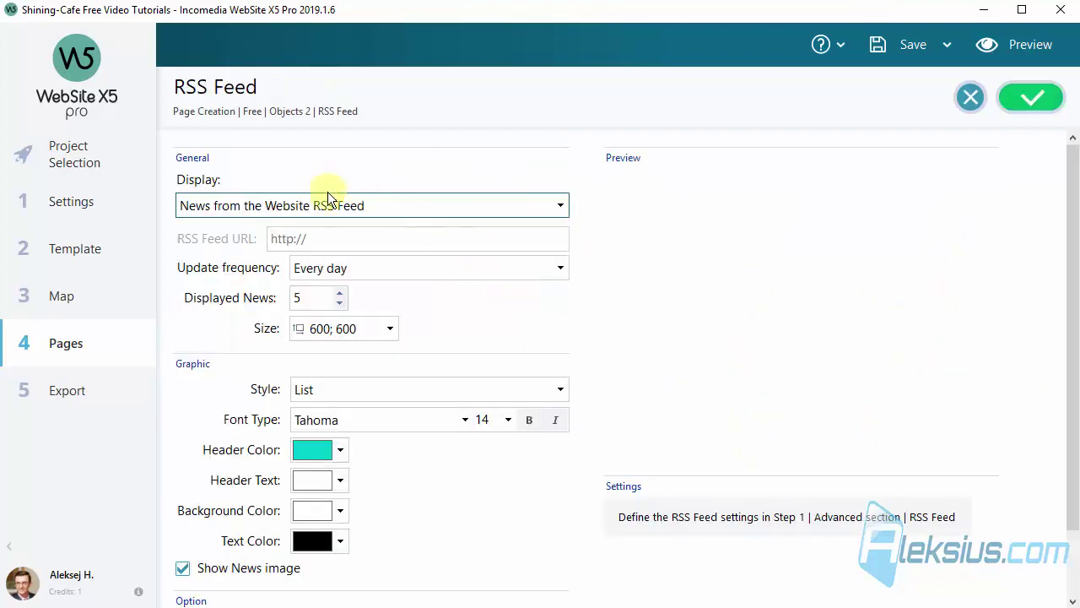
pyautogui.click(322, 205)
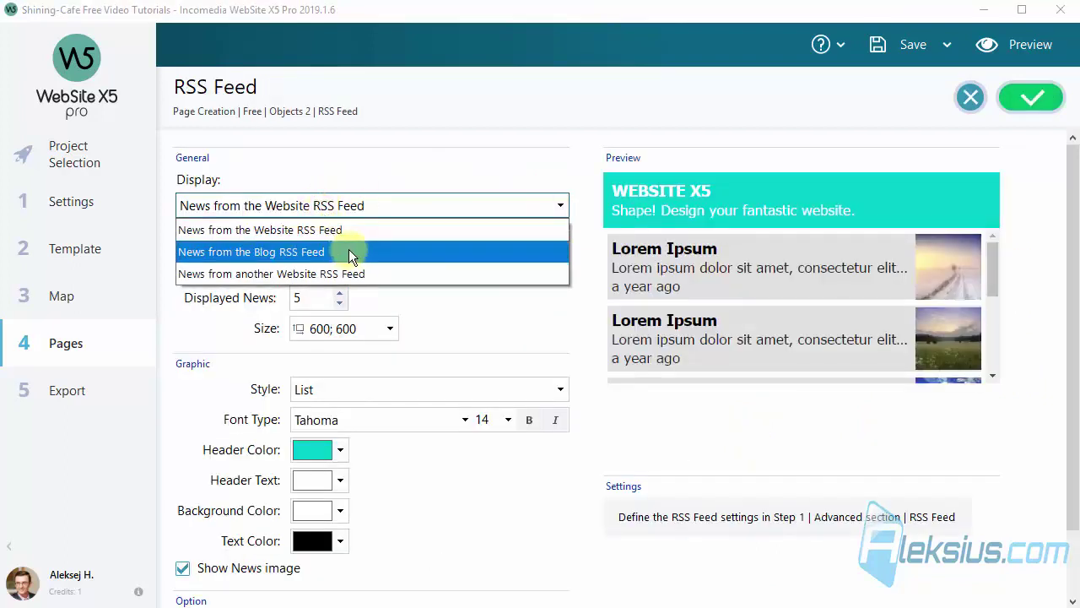
pyautogui.click(349, 249)
pyautogui.click(1020, 97)
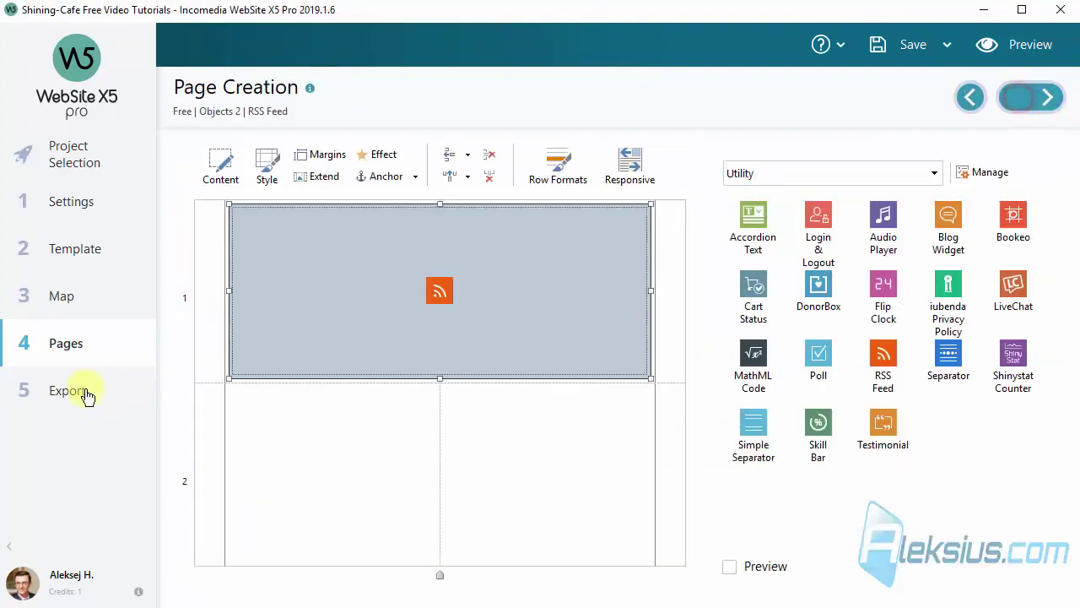
# - Export the website to disk again into the D:\server\domains\websitex5.com\ folder with the blog feed source
pyautogui.click(69, 390)
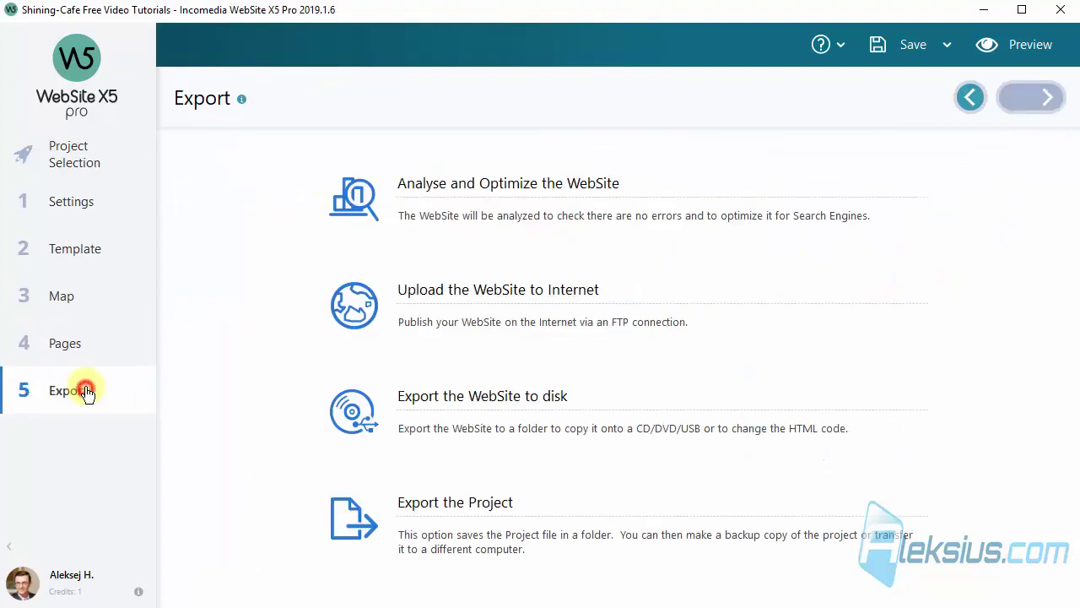
pyautogui.click(498, 398)
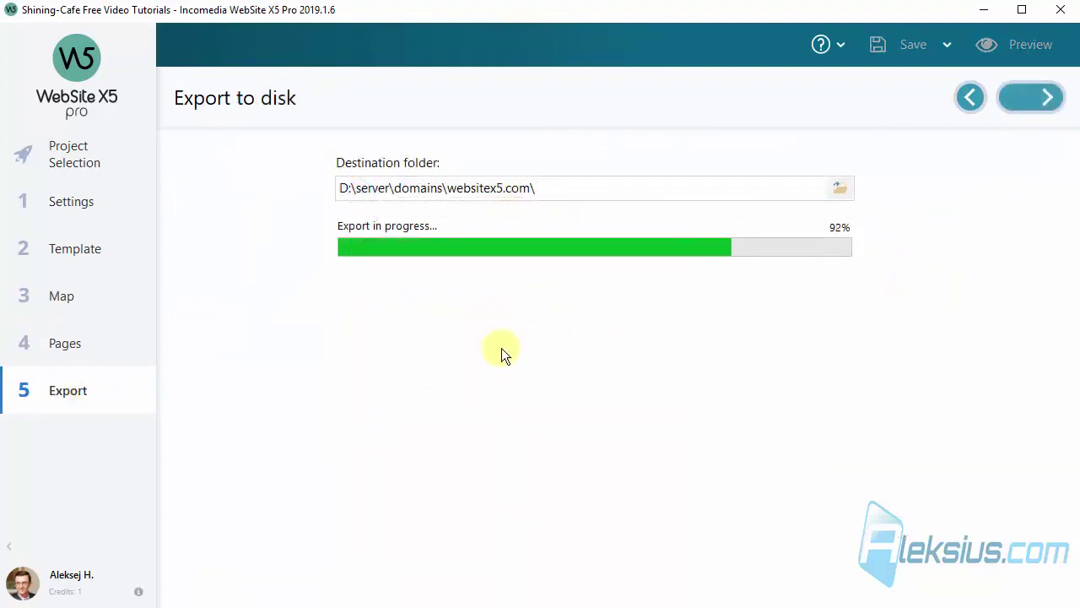
pyautogui.click(677, 363)
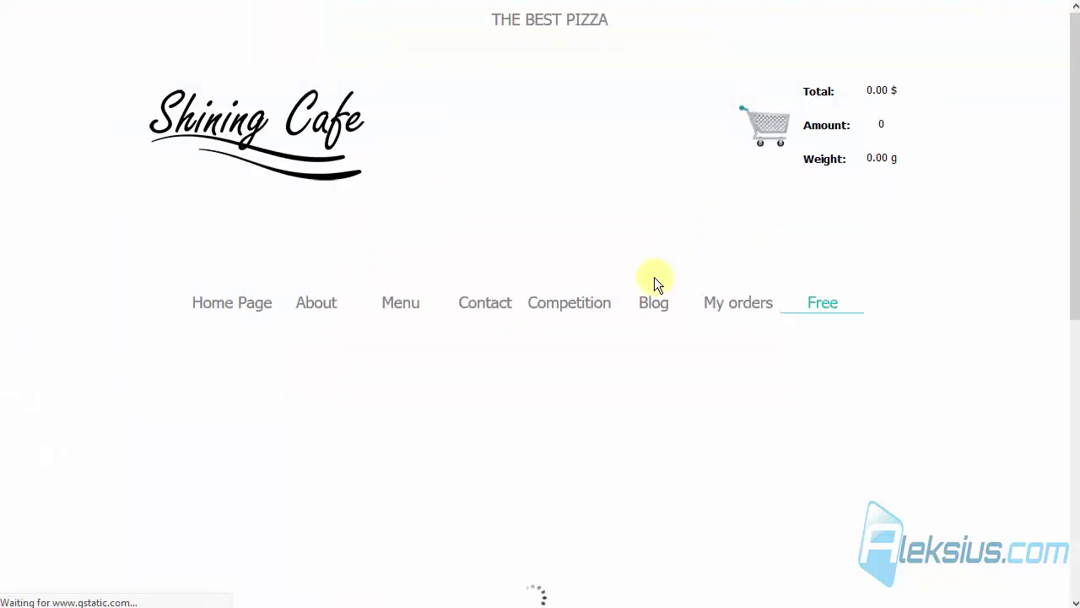
# - Examine the blog news list on the exported Free page and the full Pizza post it links to
pyautogui.scroll(-3, 646, 285)
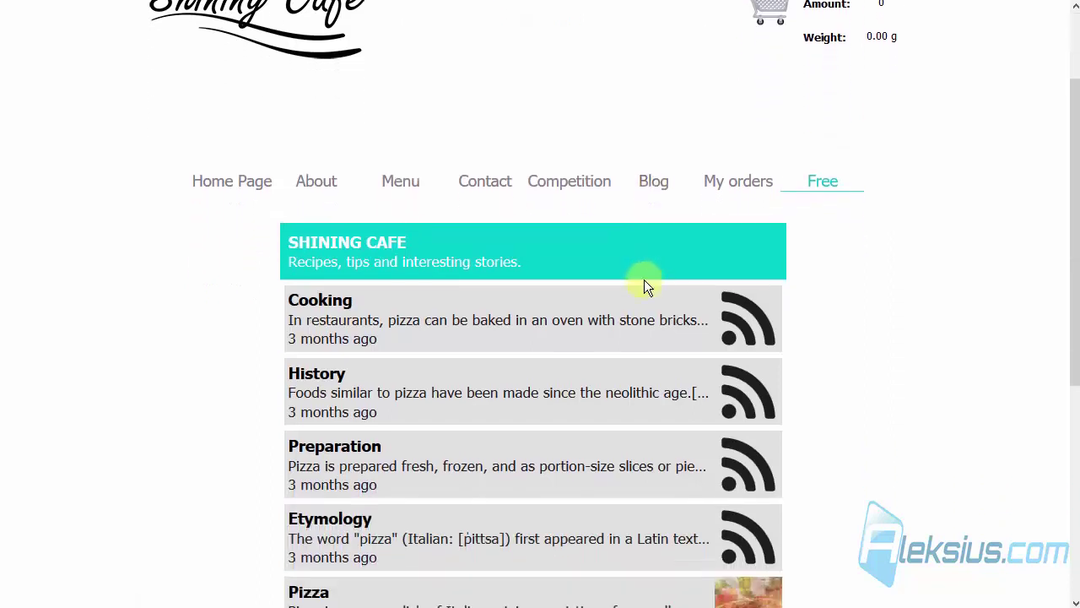
pyautogui.scroll(-1, 643, 285)
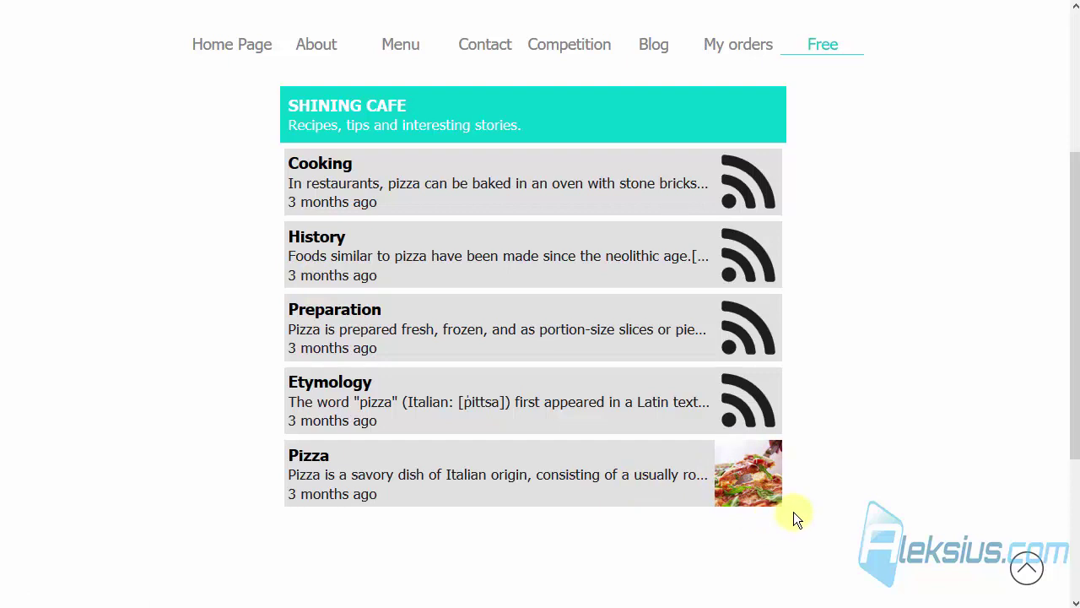
pyautogui.click(319, 454)
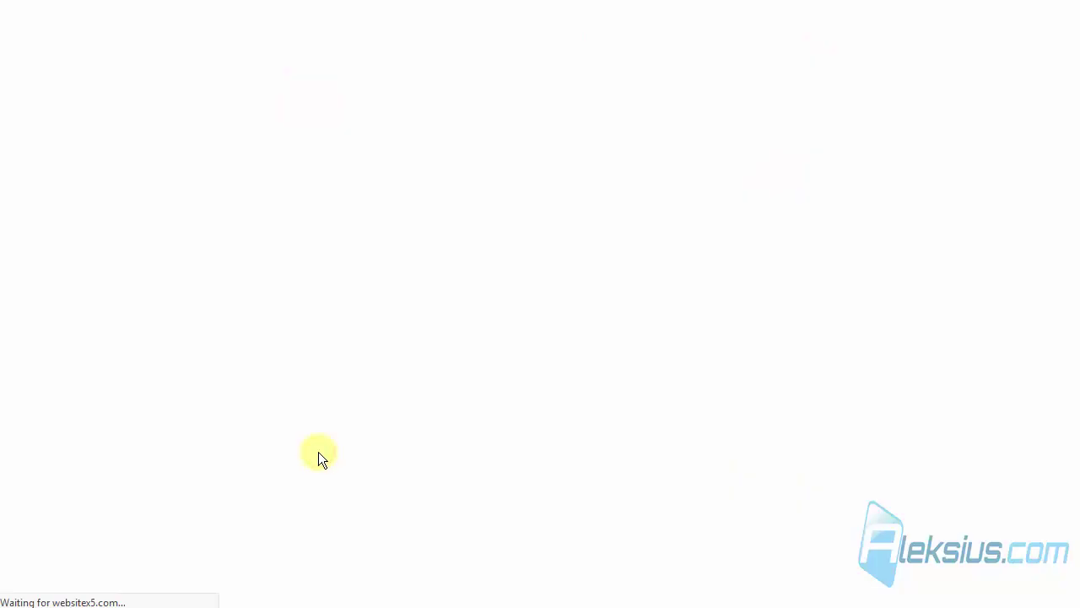
pyautogui.scroll(-5, 326, 433)
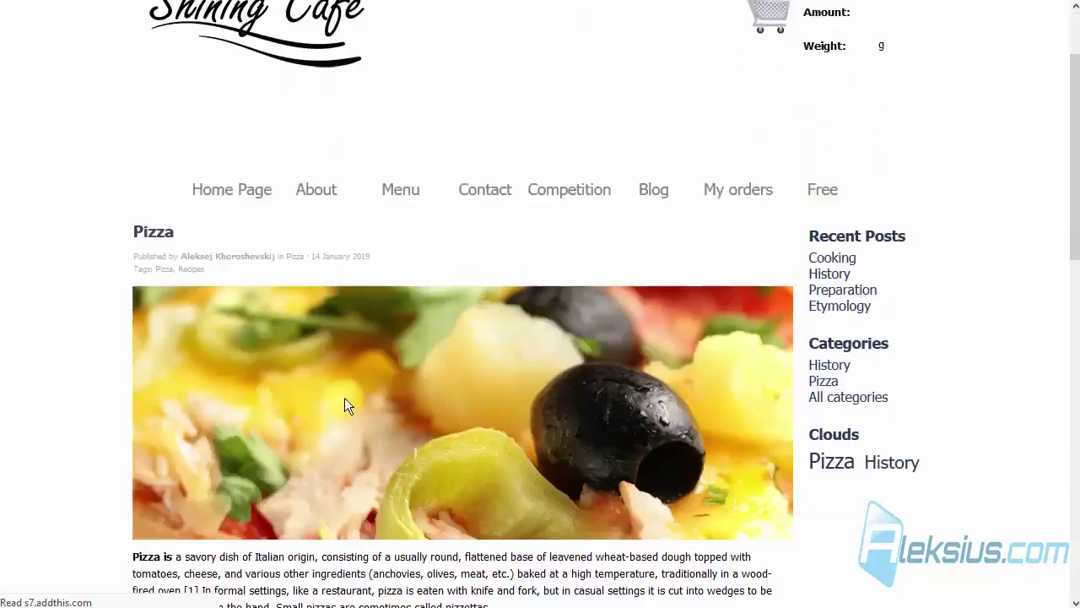
pyautogui.scroll(-10, 341, 395)
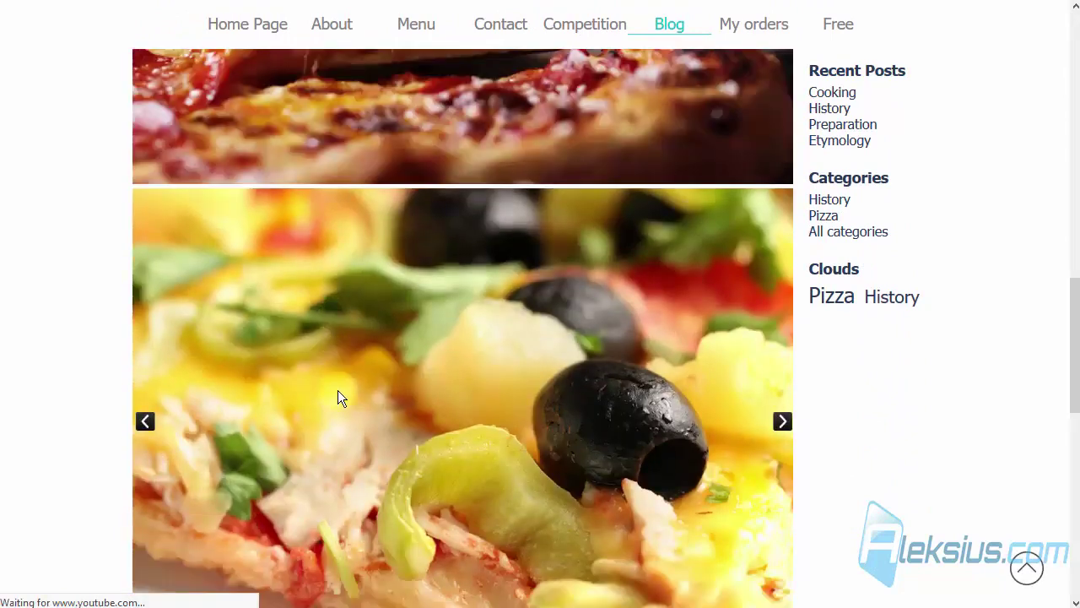
pyautogui.scroll(15, 531, 340)
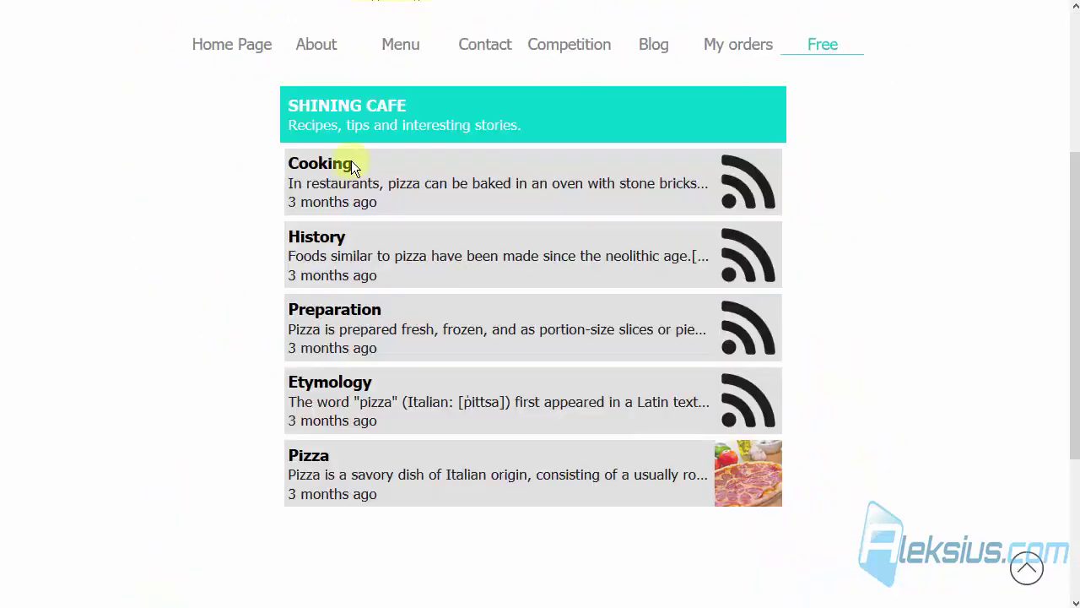
# - Open the Preparation item from the exported Free page's blog news list and examine its full post page
pyautogui.click(339, 311)
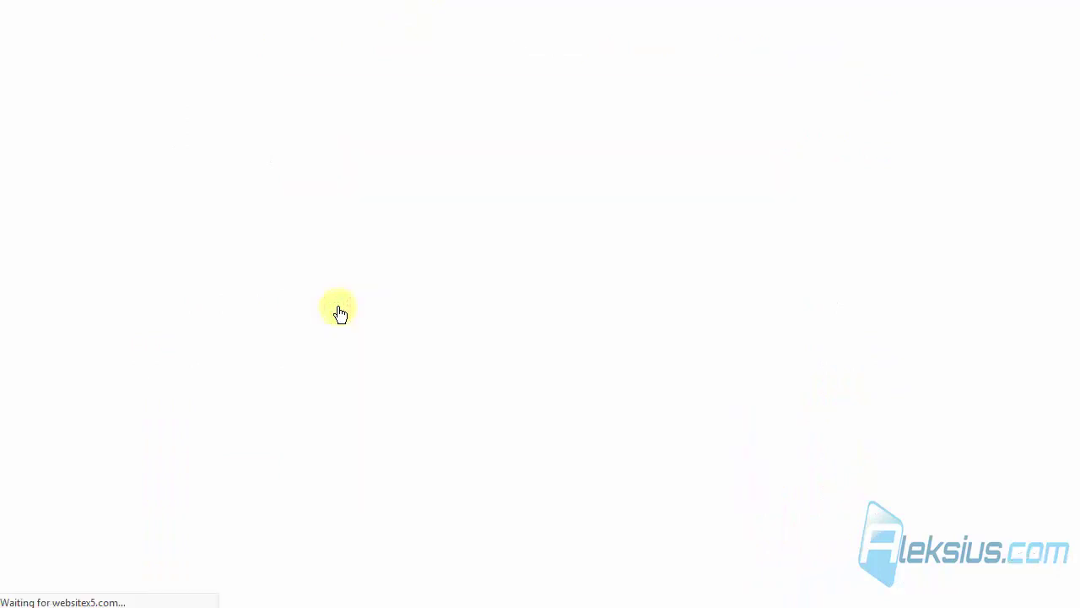
pyautogui.scroll(-12, 340, 308)
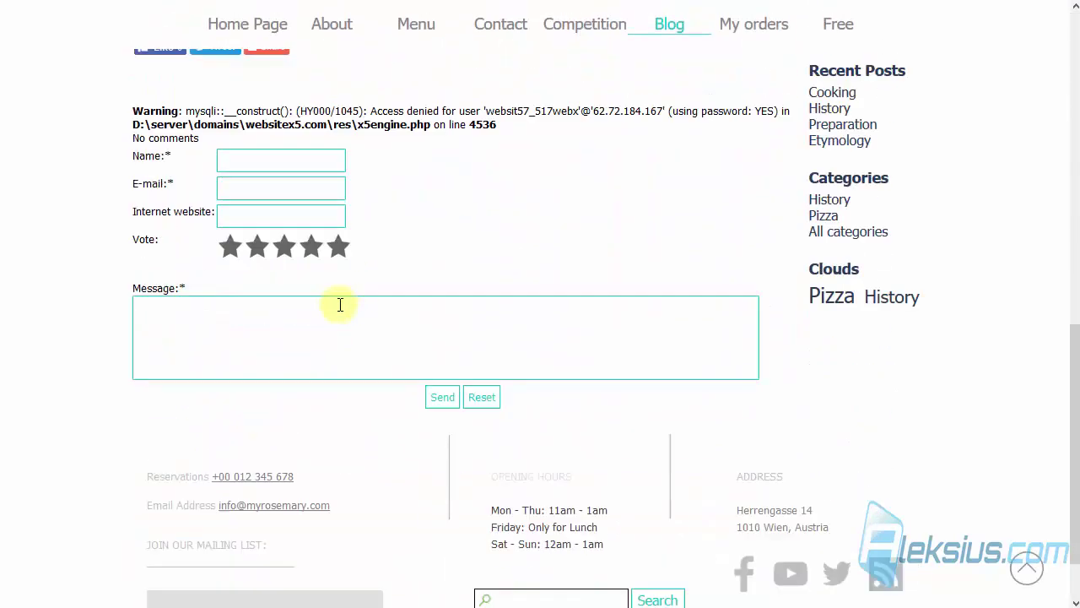
pyautogui.scroll(15, 339, 304)
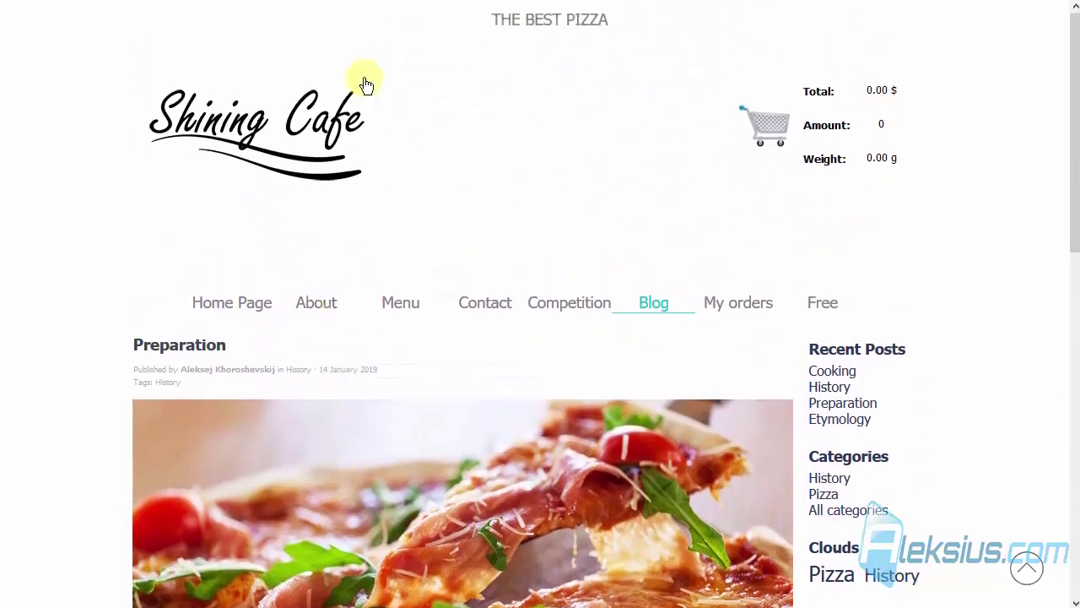
pyautogui.click(419, 0)
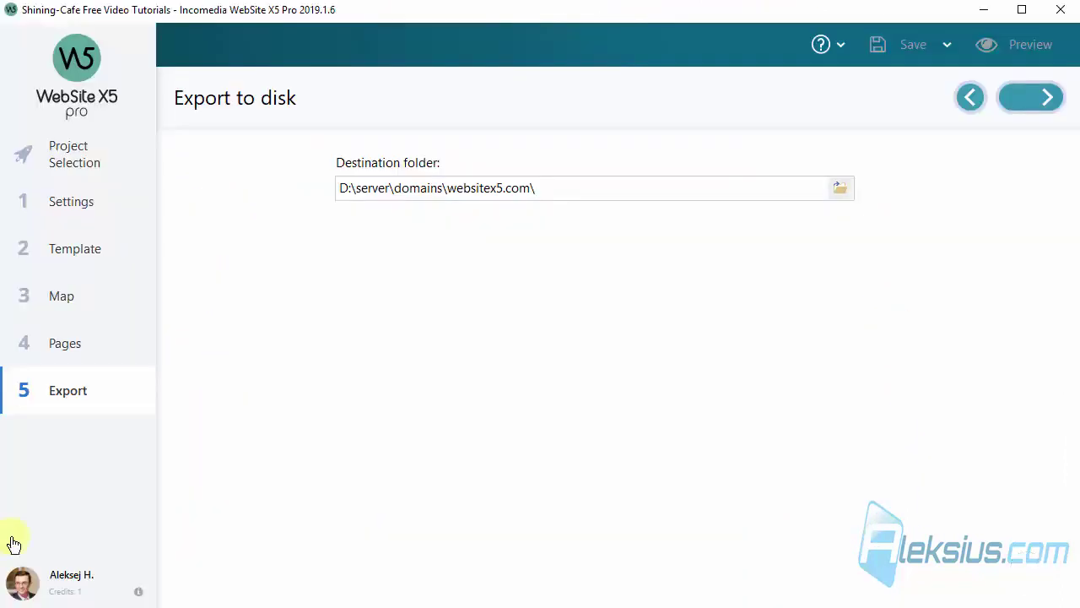
# - Return to the Free page's RSS Feed object in WebSite X5 and set its graphic style to Slides
pyautogui.click(66, 346)
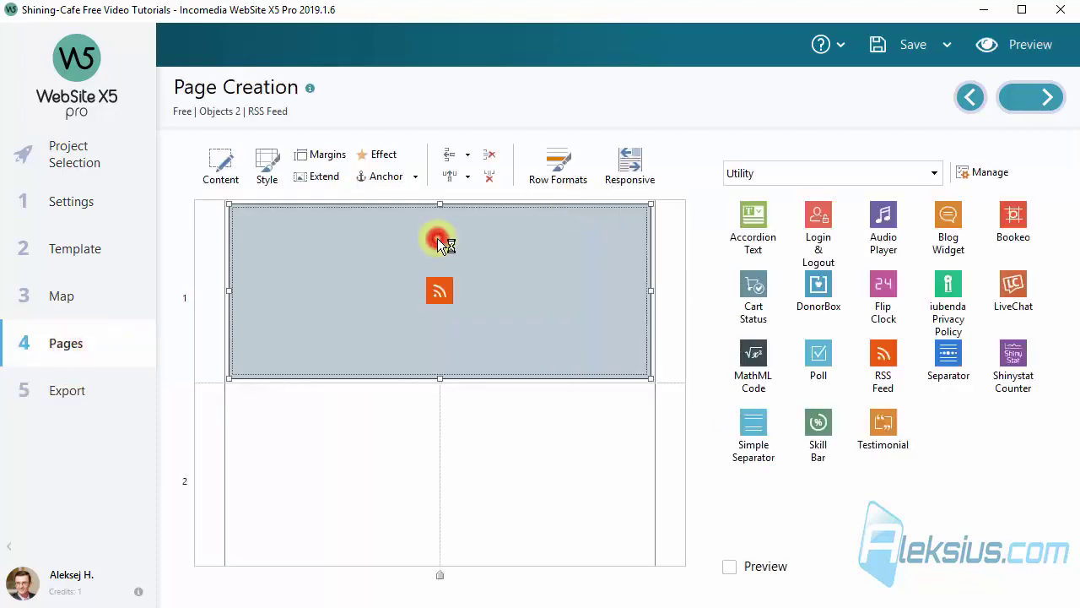
pyautogui.click(338, 389)
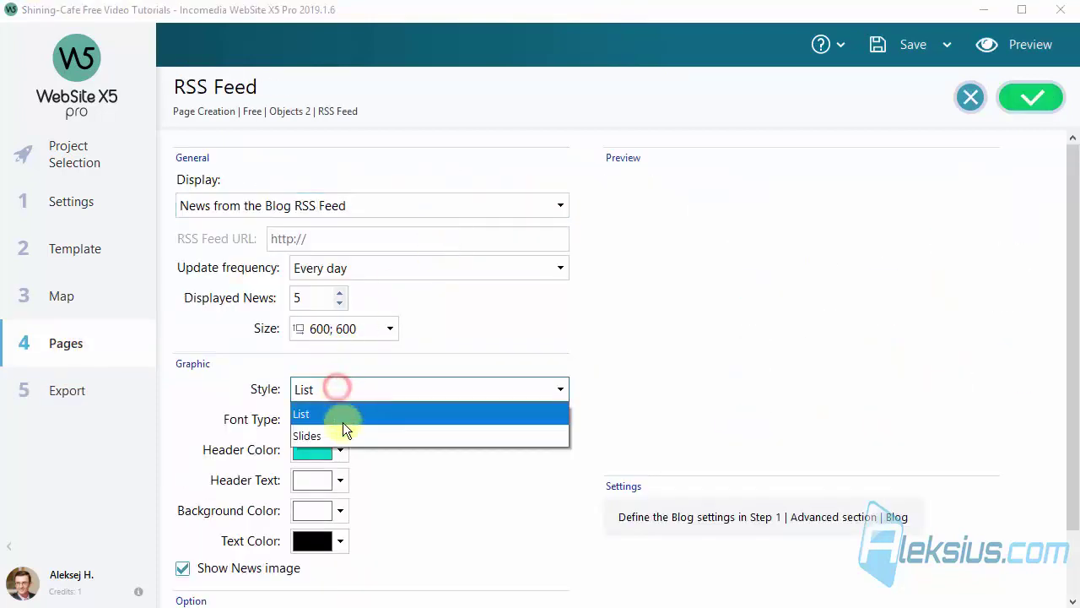
pyautogui.click(342, 432)
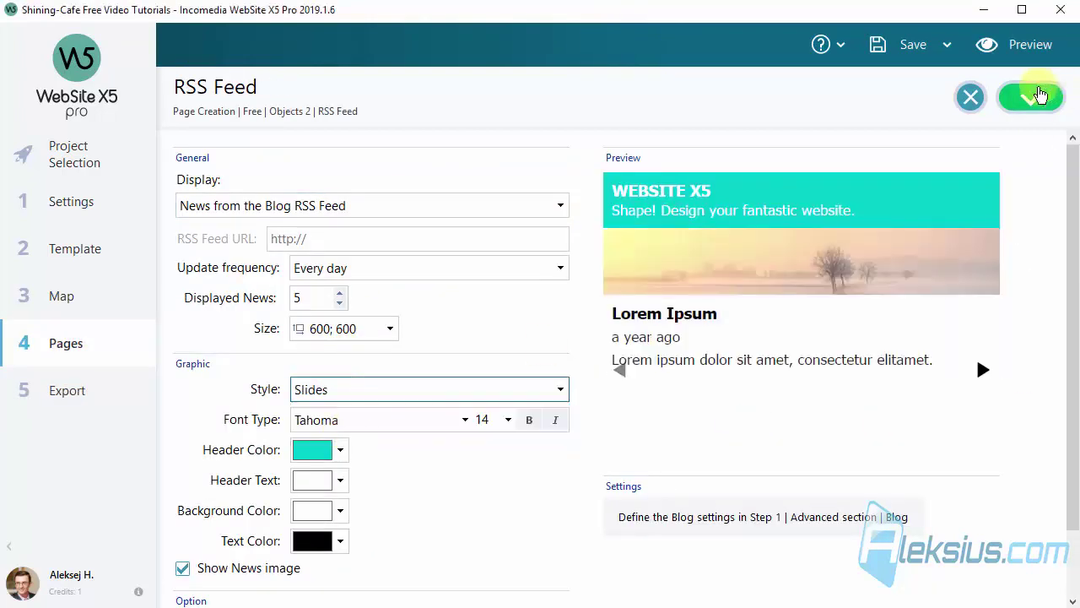
# - Preview the Free page, browse through the RSS Feed's sample slides and close the preview
pyautogui.click(1040, 47)
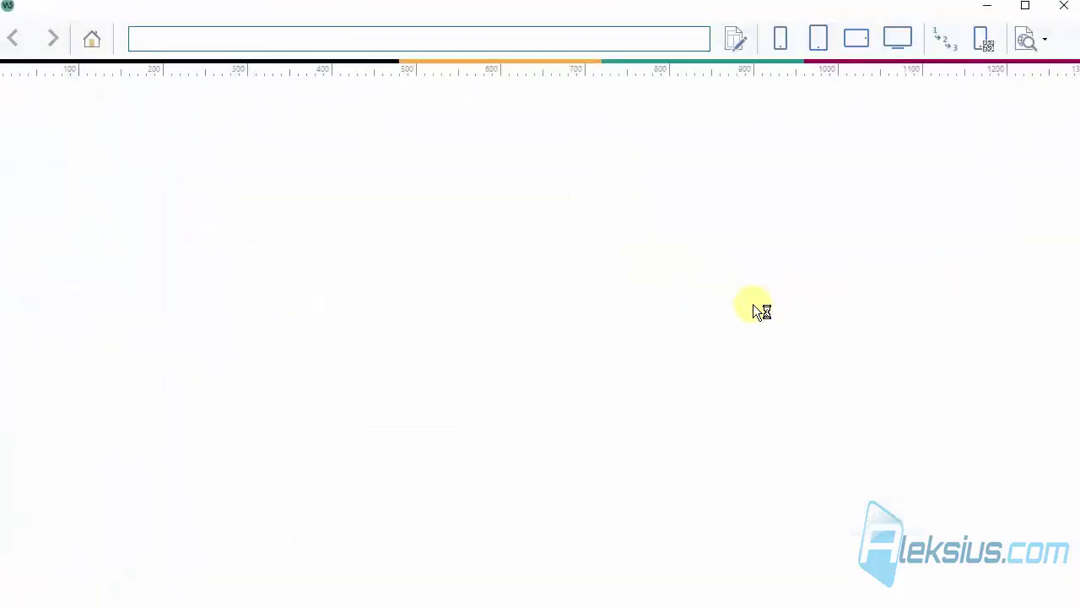
pyautogui.scroll(-4, 755, 308)
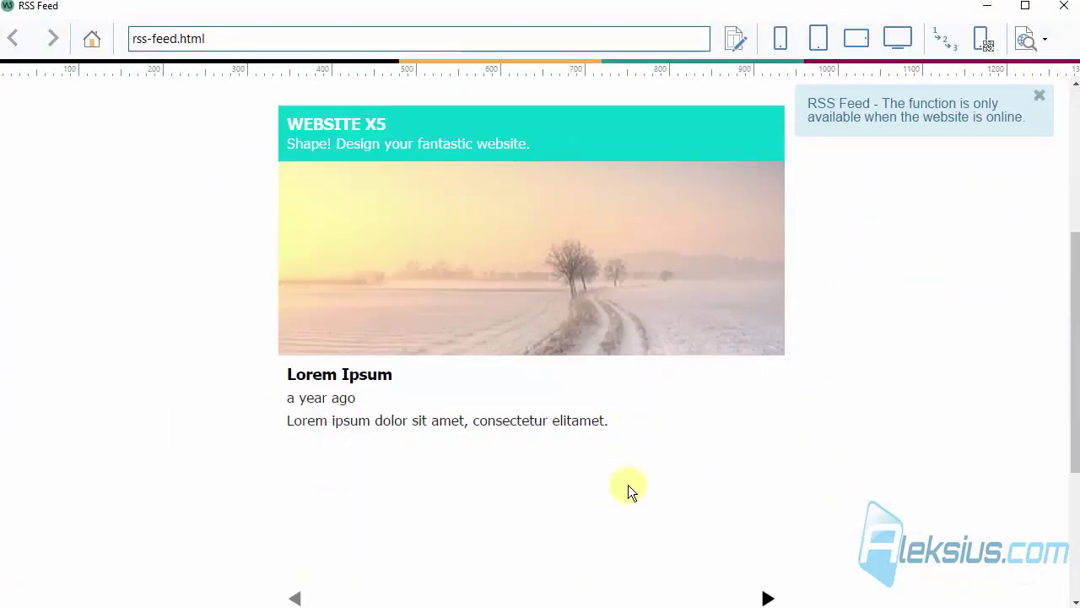
pyautogui.click(772, 575)
pyautogui.click(775, 578)
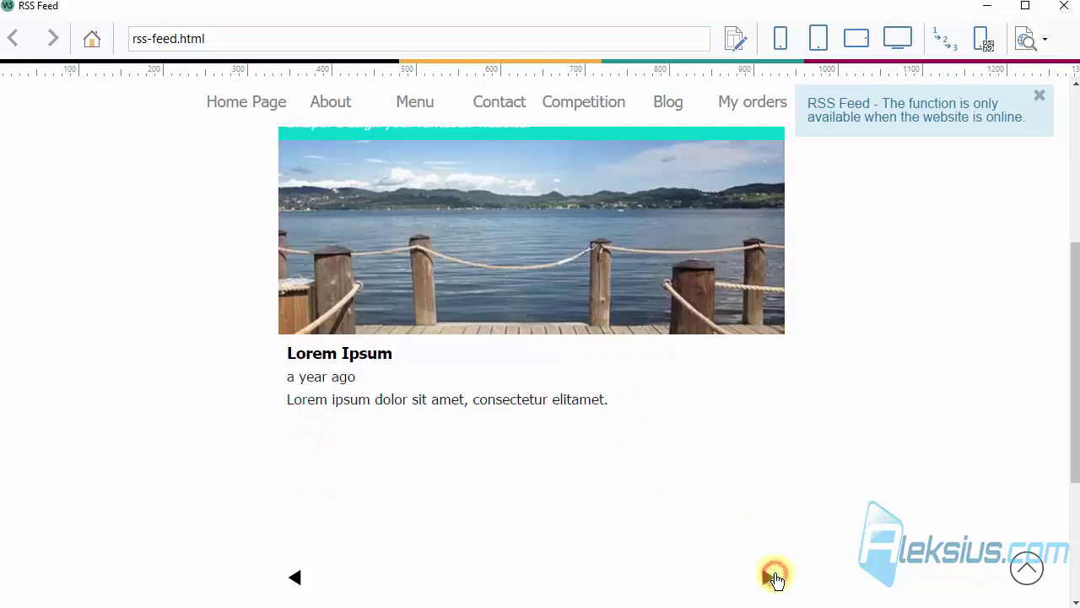
pyautogui.click(774, 579)
pyautogui.click(771, 575)
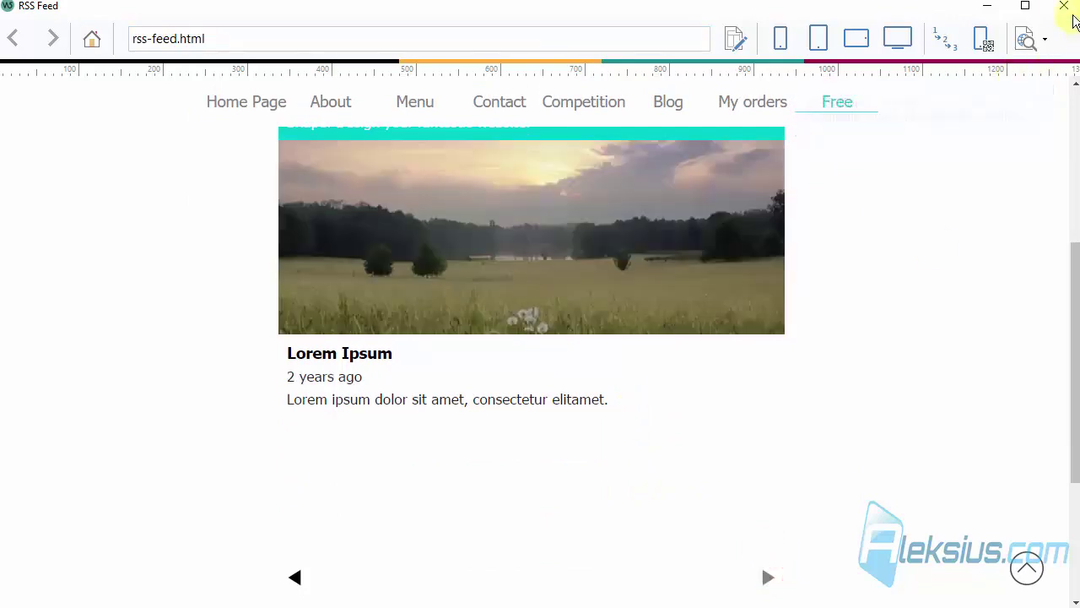
pyautogui.click(1065, 6)
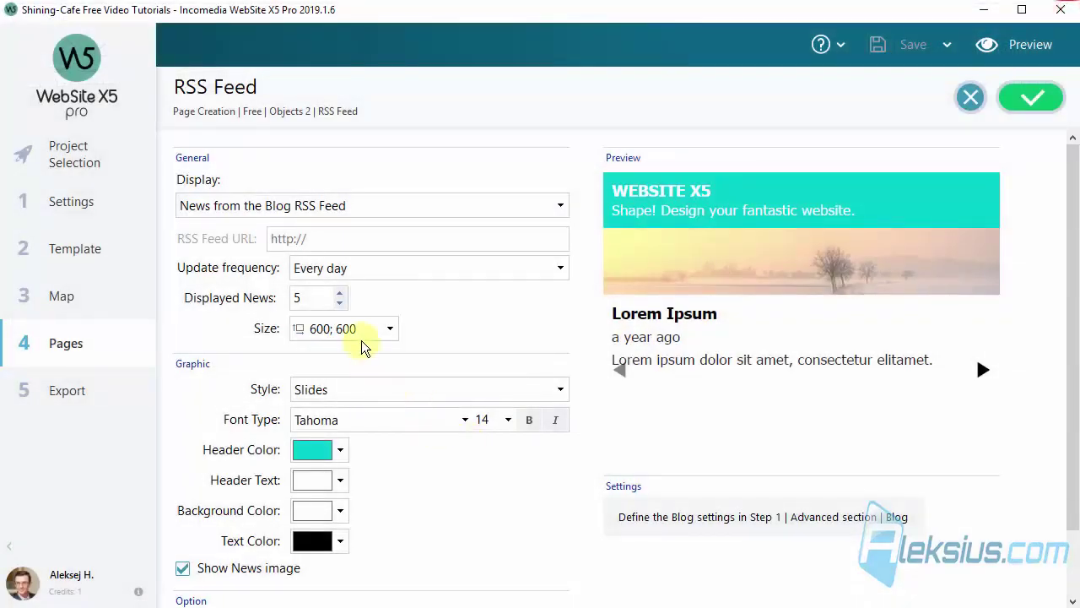
# - Unlock the RSS Feed's size proportions and set its height to 400, keeping the width at 600
pyautogui.click(363, 338)
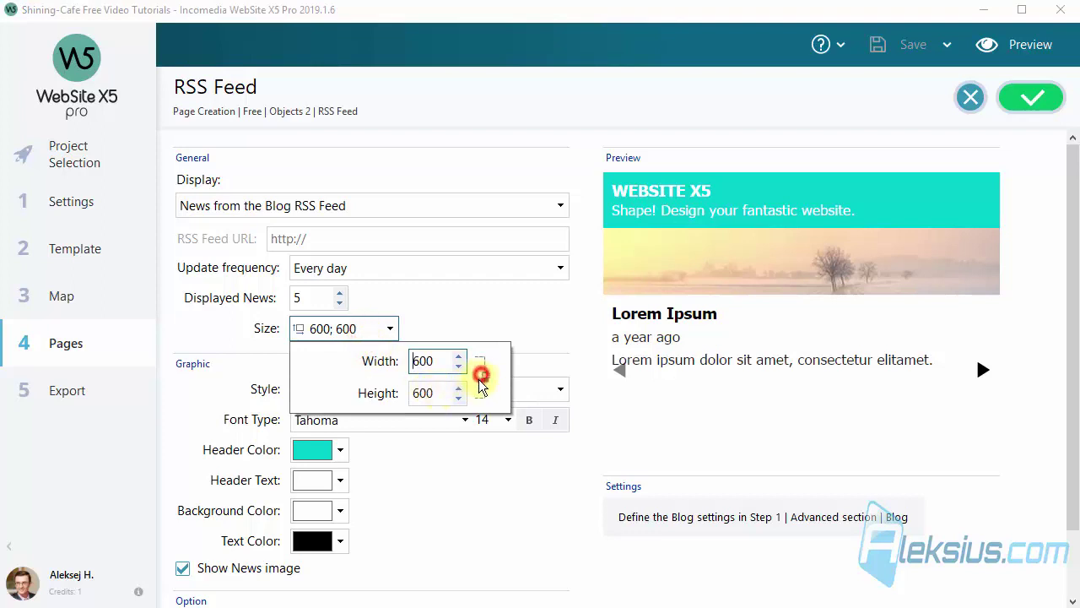
pyautogui.doubleClick(426, 392)
pyautogui.write('4')
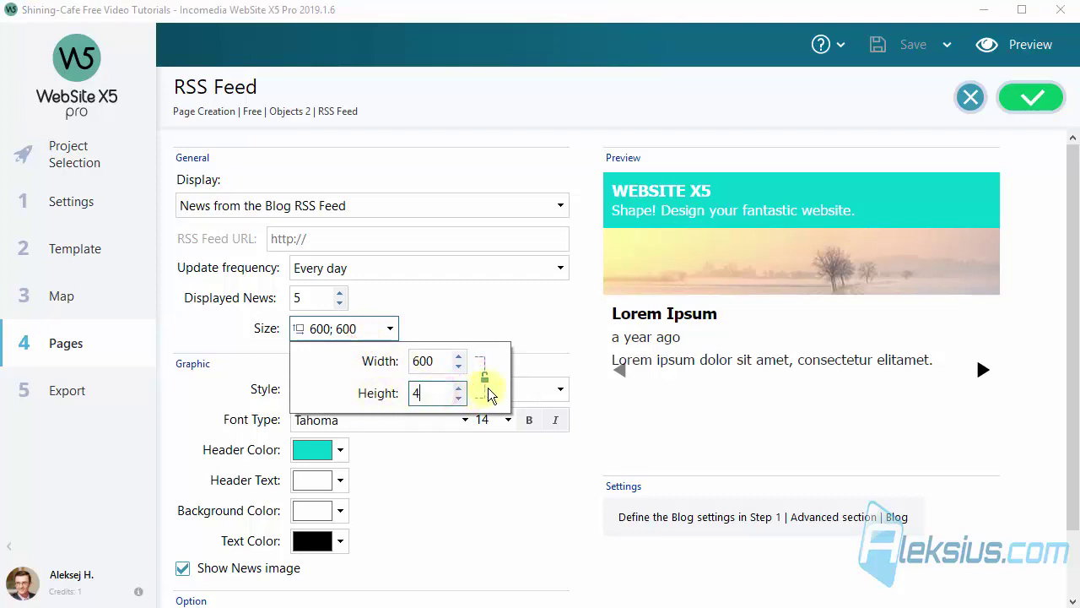
pyautogui.write('00')
pyautogui.click(478, 510)
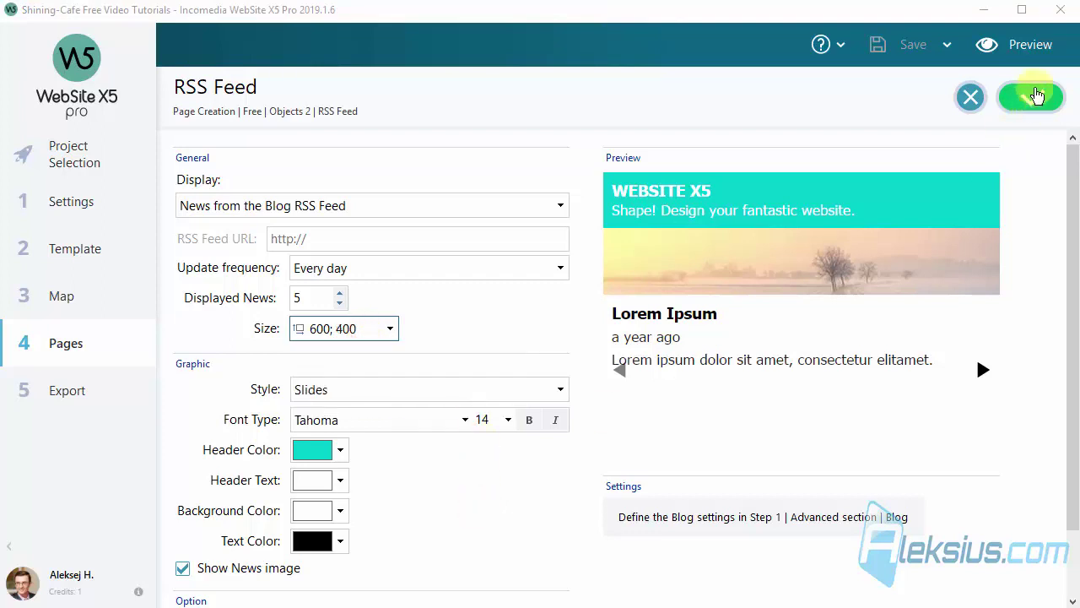
# - Preview the Free page with the reduced feed height, cycle through the slides and close the preview
pyautogui.click(1006, 44)
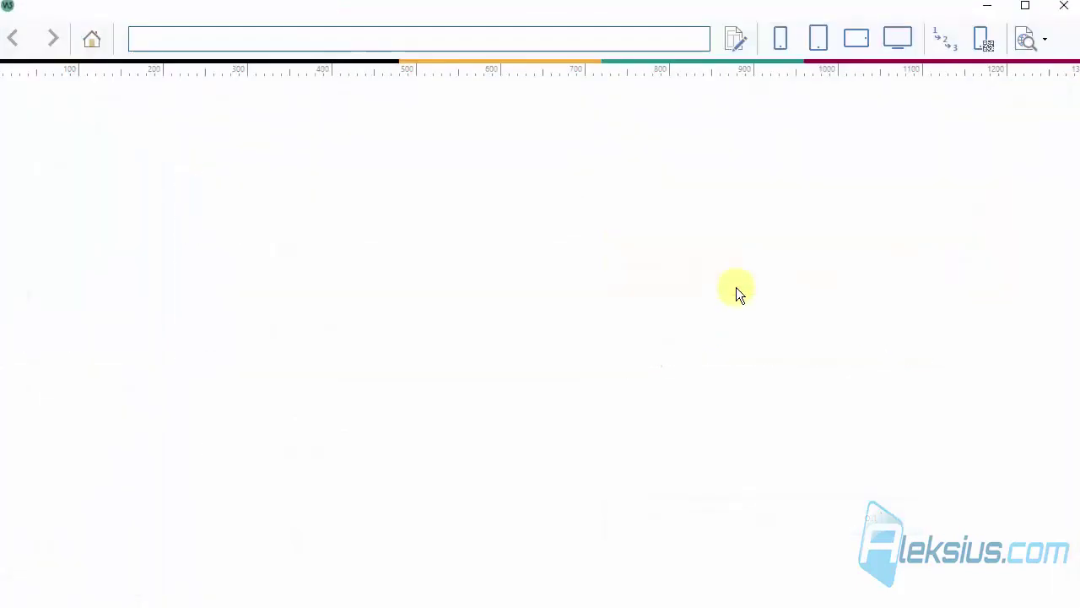
pyautogui.scroll(-2, 735, 288)
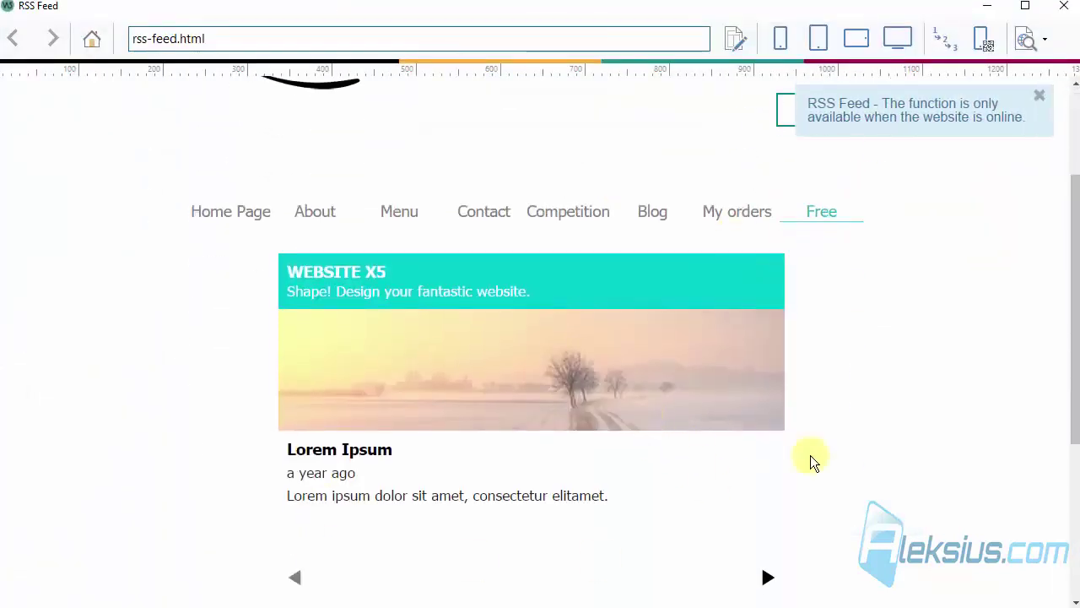
pyautogui.click(775, 579)
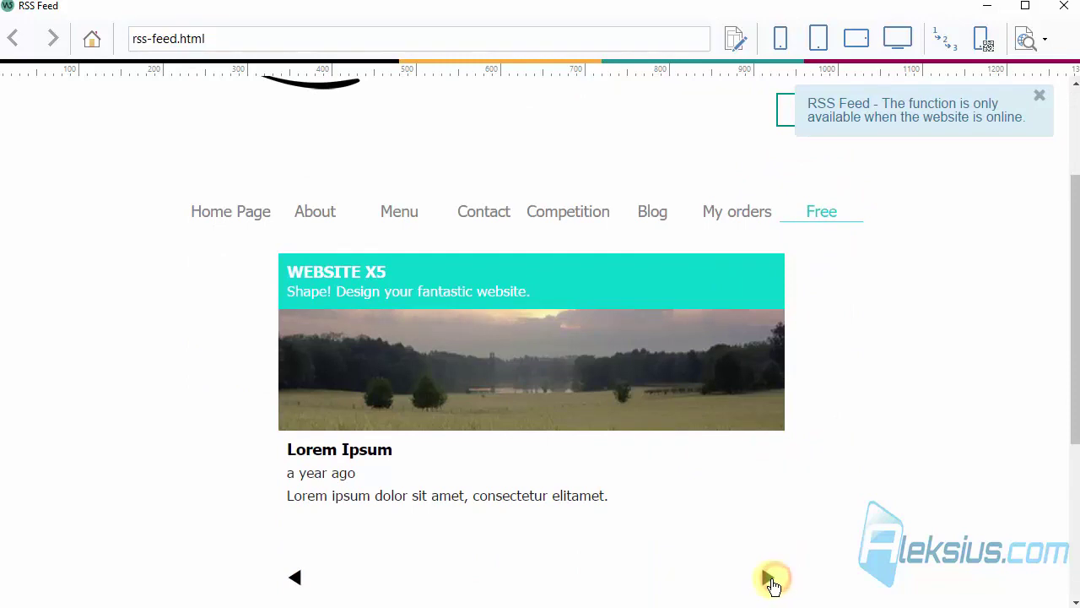
pyautogui.click(771, 580)
pyautogui.click(771, 581)
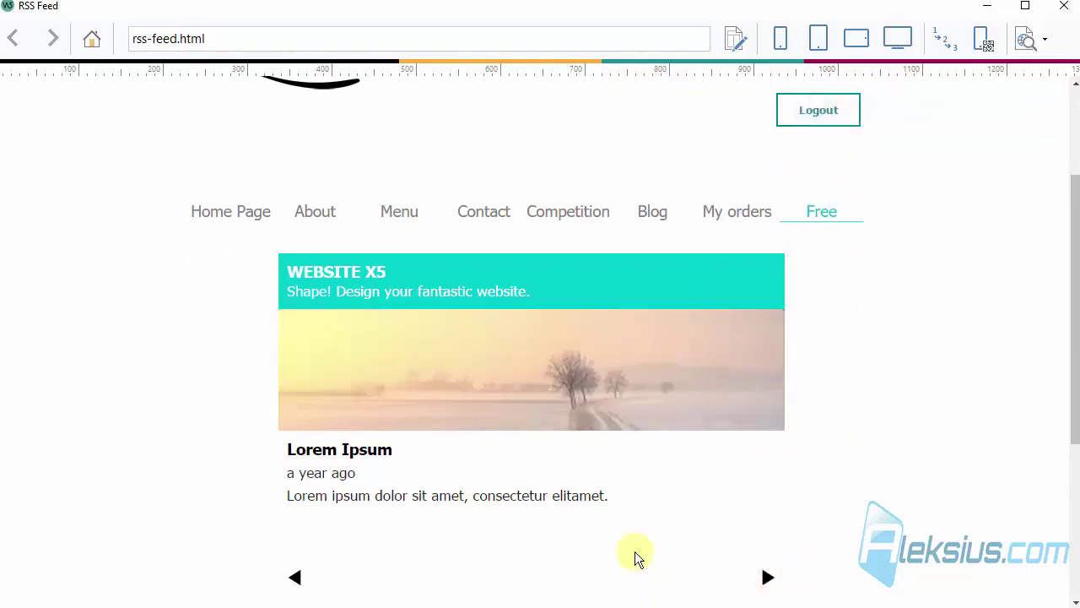
pyautogui.click(774, 579)
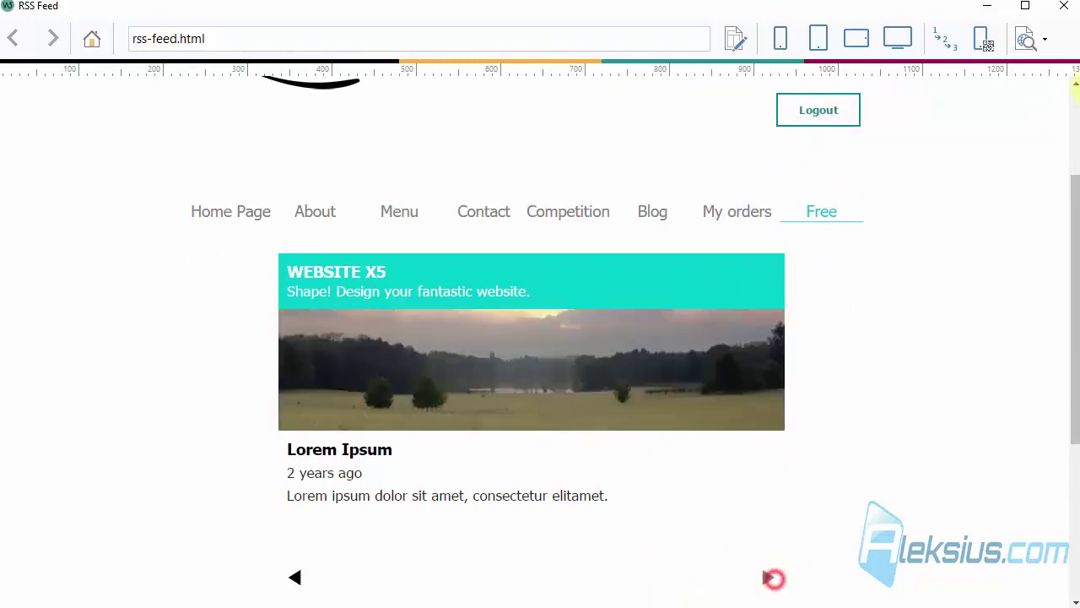
pyautogui.click(1055, 12)
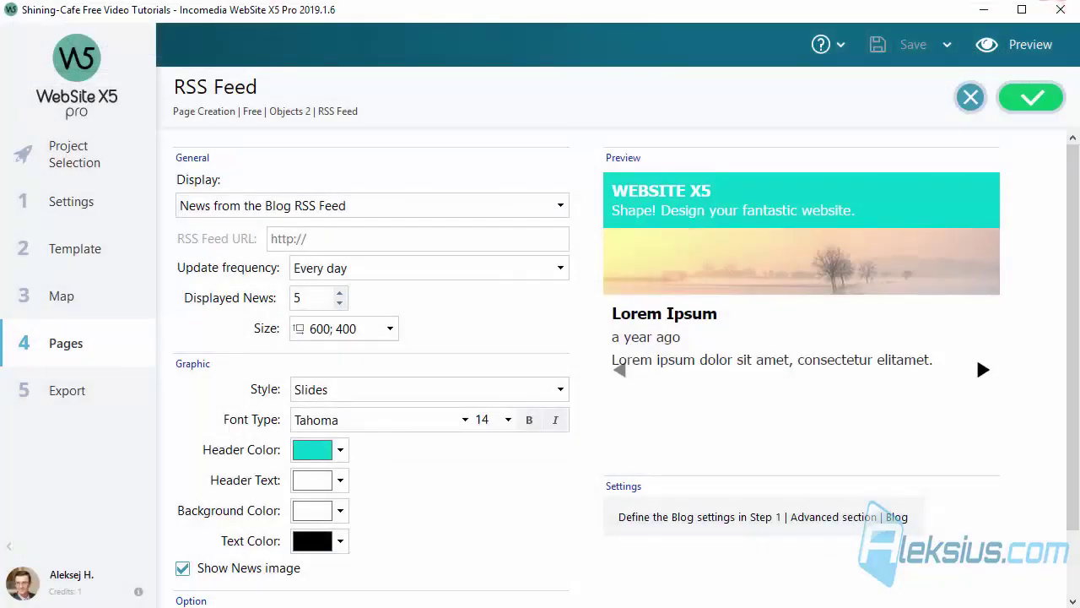
pyautogui.click(545, 210)
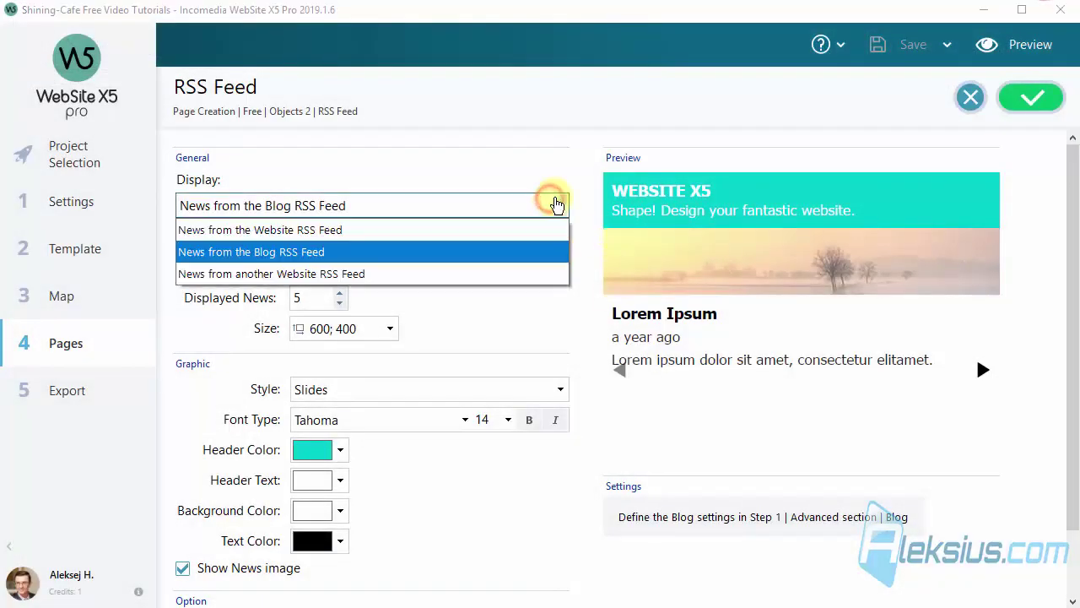
pyautogui.click(384, 274)
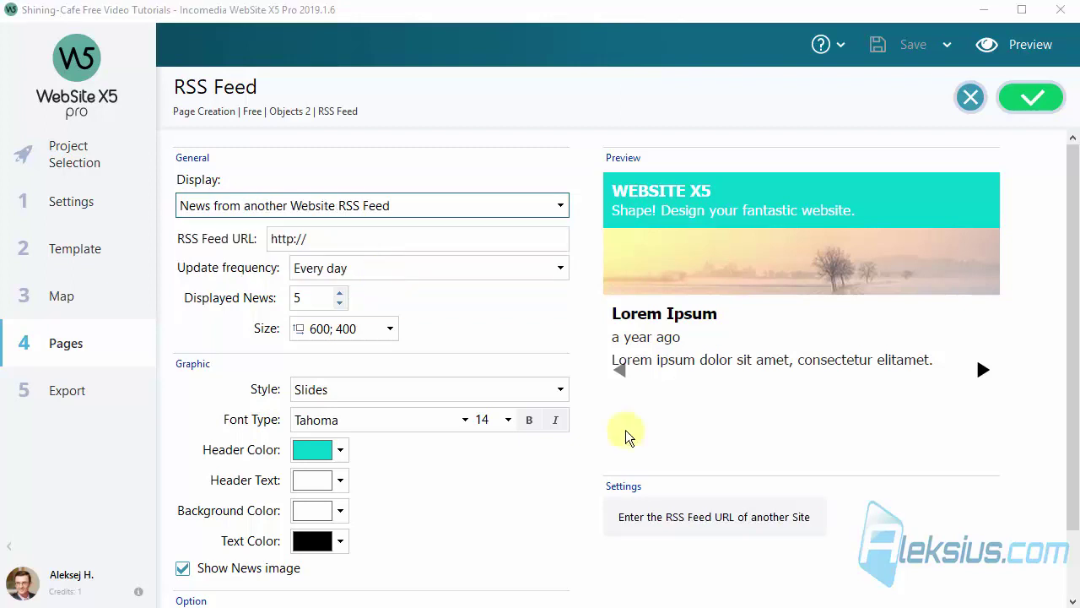
pyautogui.click(349, 239)
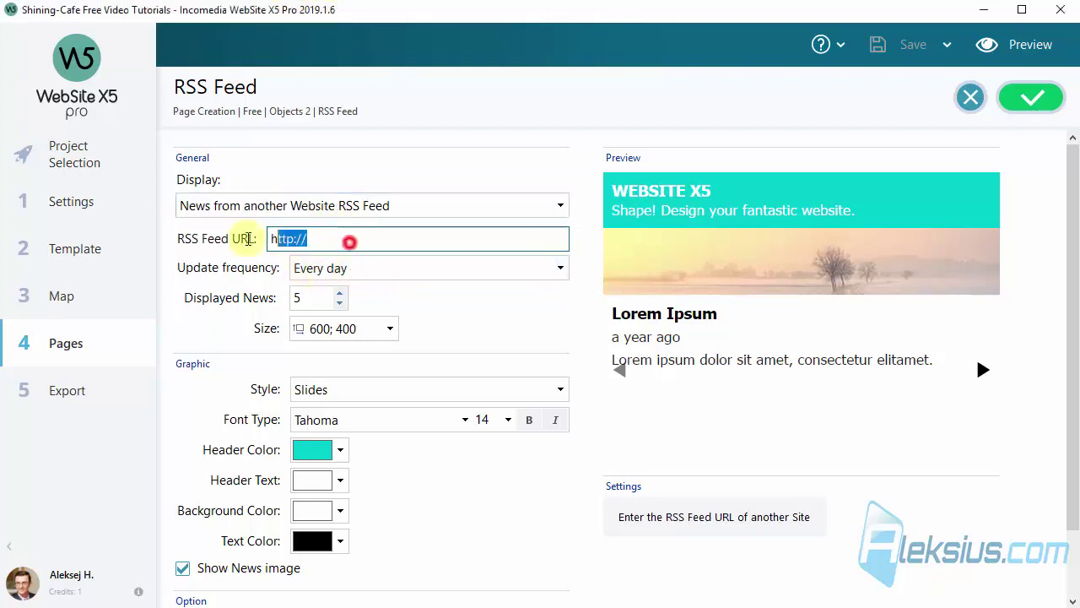
pyautogui.write('https://www.ukraine.com.ua/news/rss/')
pyautogui.click(1010, 114)
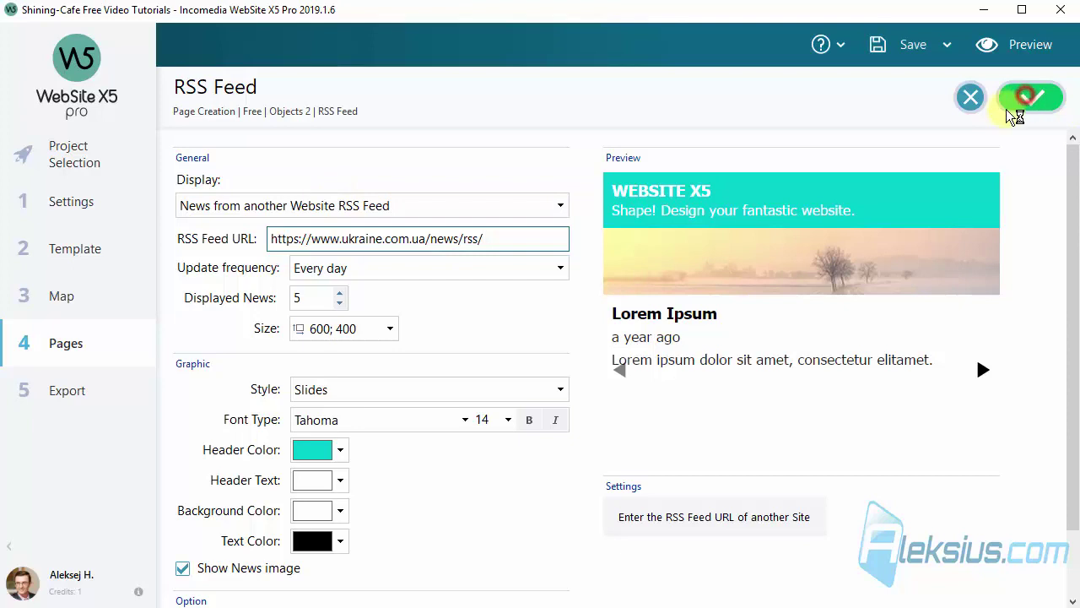
# - Save the project and export the website to disk with the external news feed
pyautogui.click(895, 44)
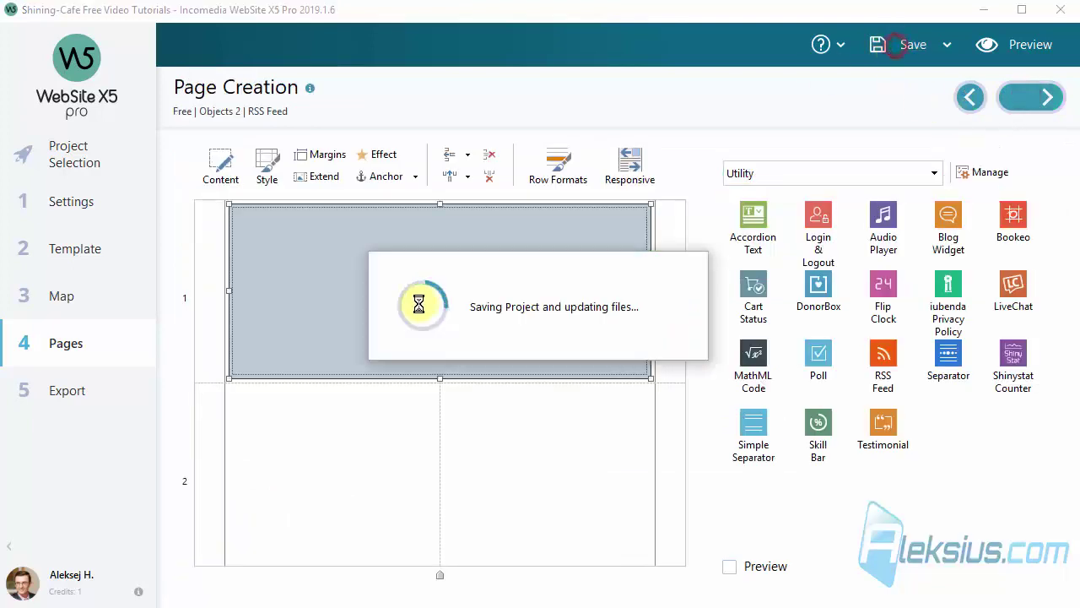
pyautogui.click(74, 397)
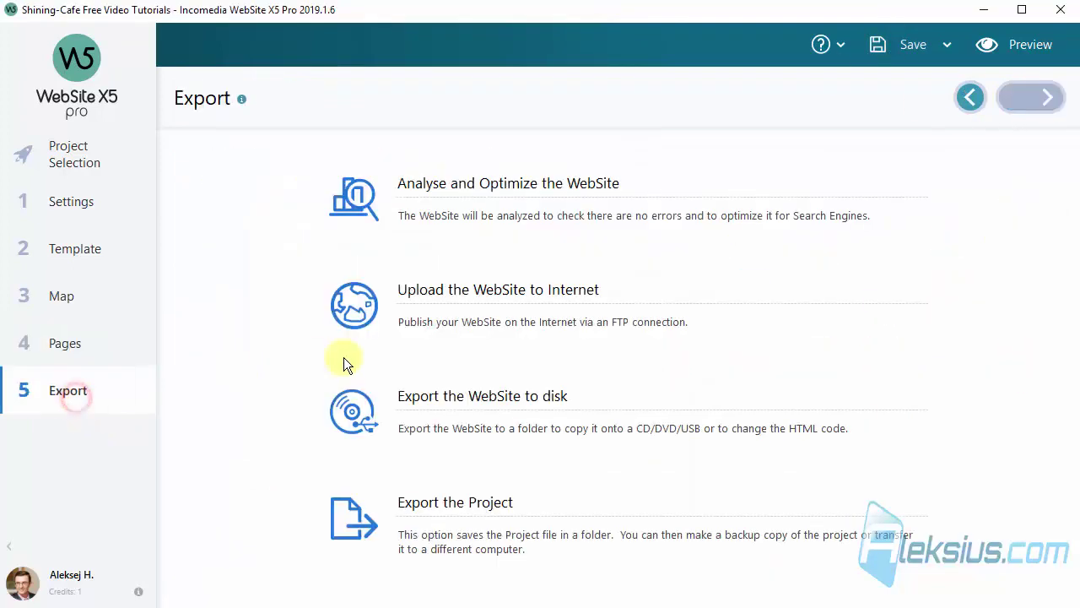
pyautogui.click(494, 409)
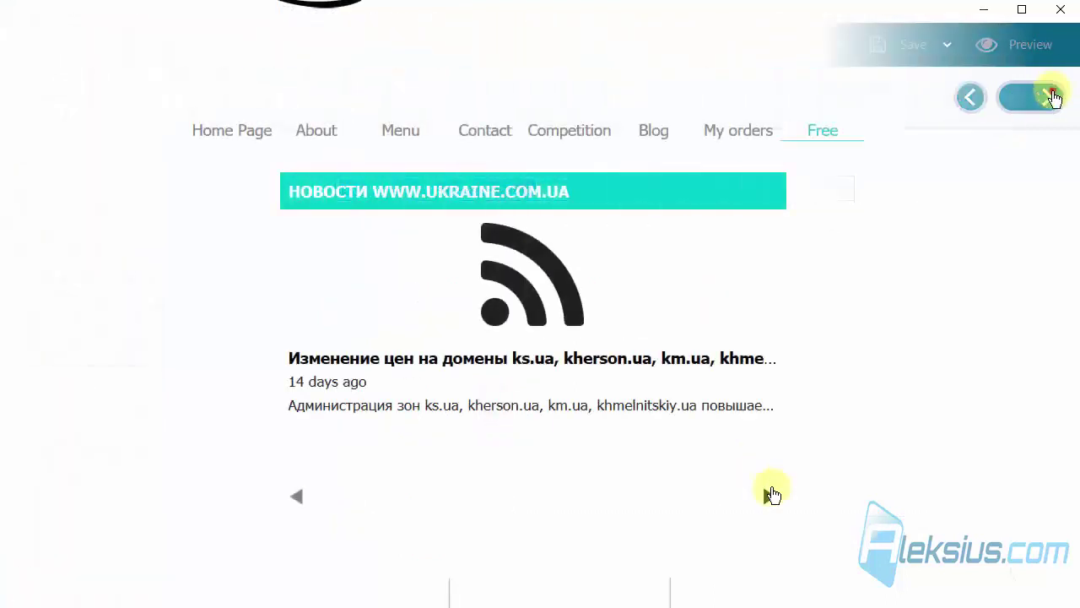
# - Browse the external news slides on the exported Free page, open the last item's linked page and close it
pyautogui.click(771, 498)
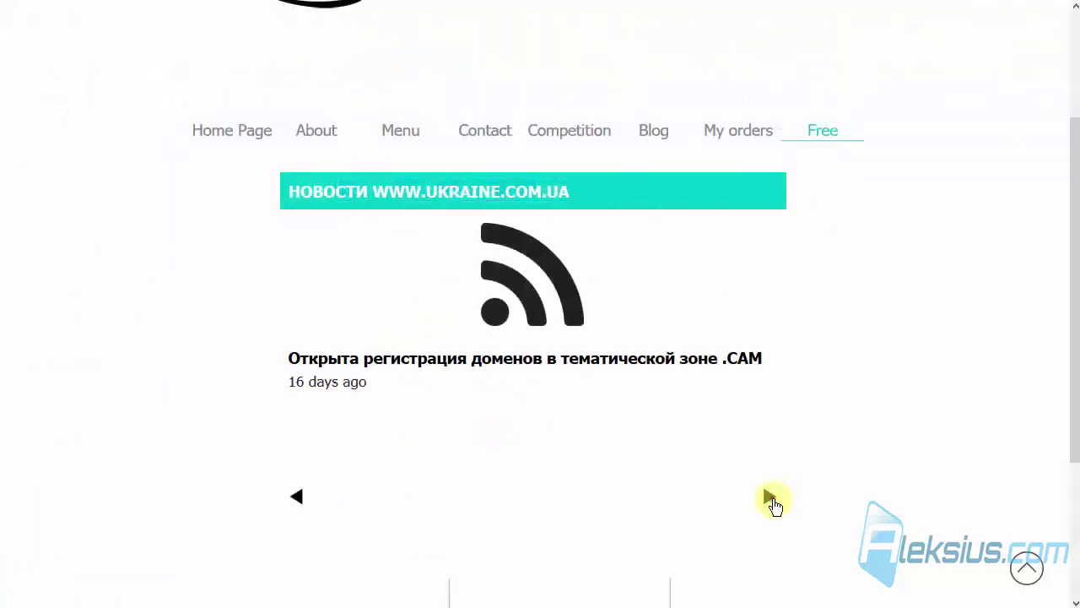
pyautogui.click(771, 498)
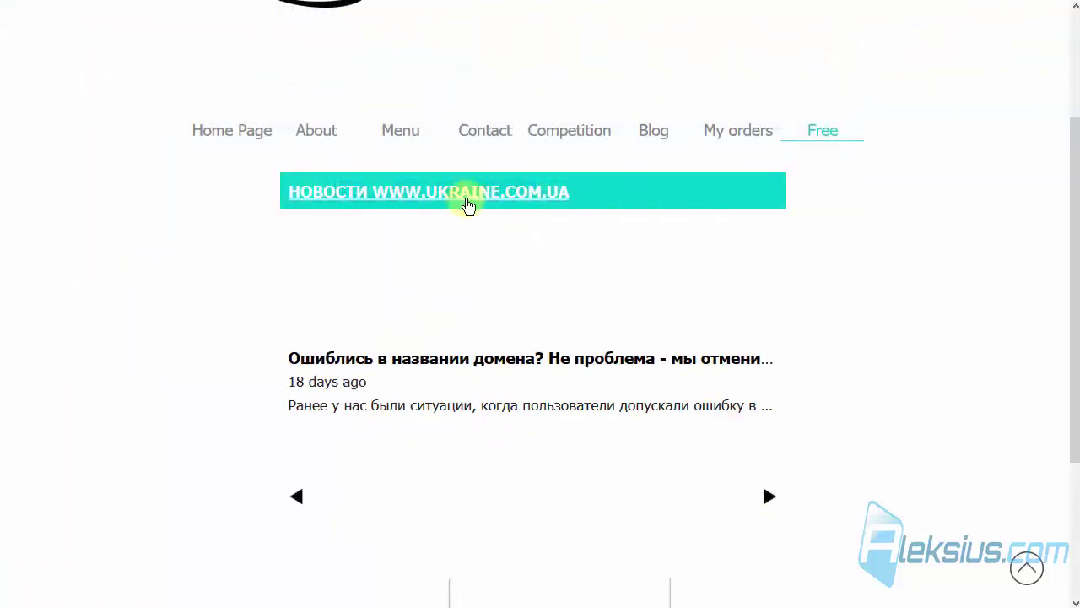
pyautogui.moveTo(582, 398)
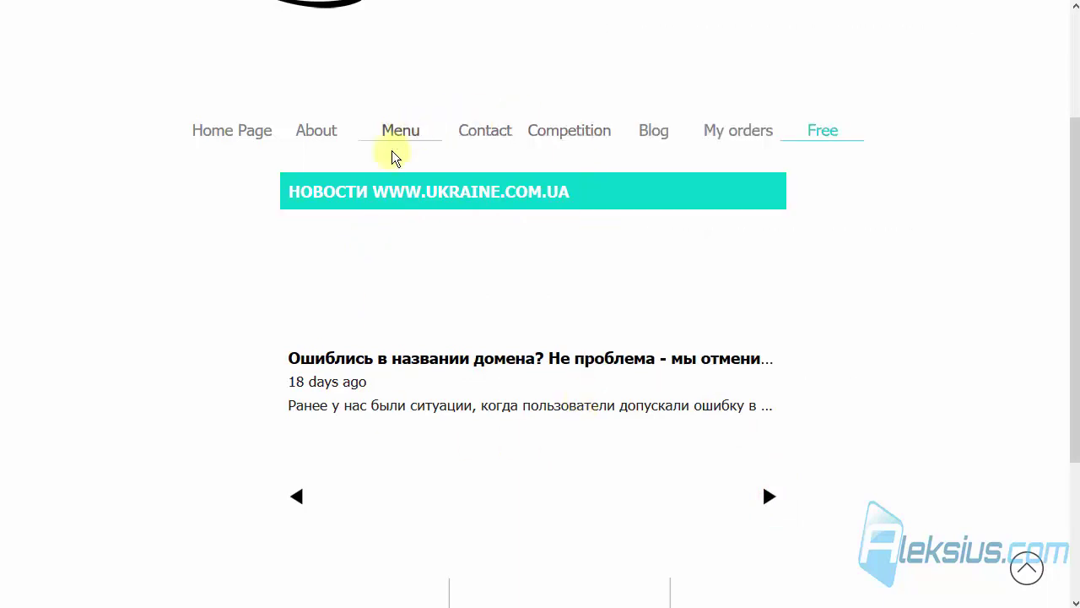
pyautogui.click(772, 498)
pyautogui.click(773, 498)
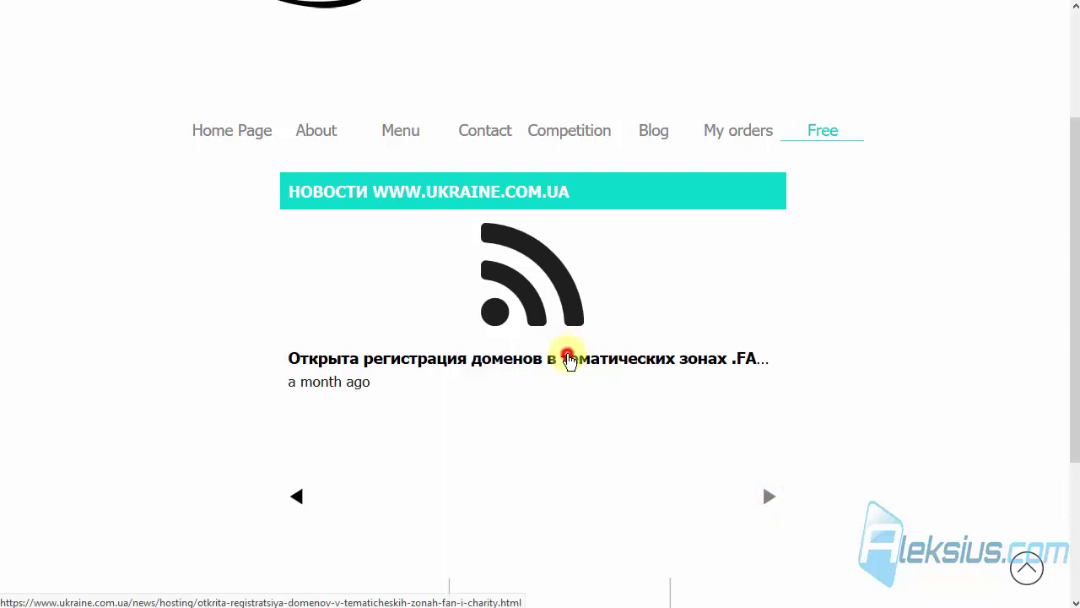
pyautogui.click(566, 355)
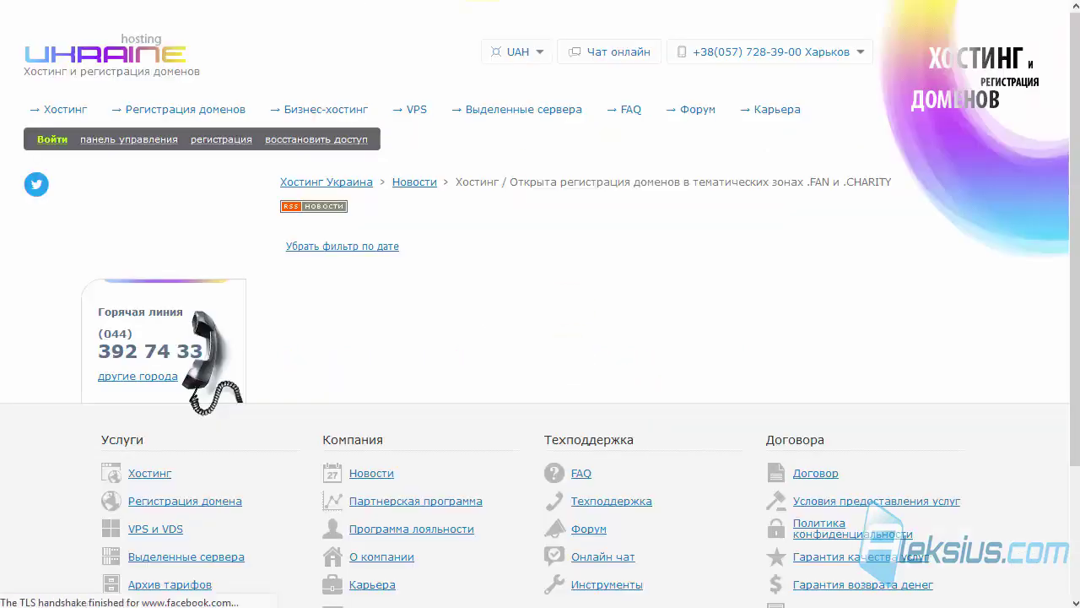
pyautogui.hotkey('ctrl', 'w')
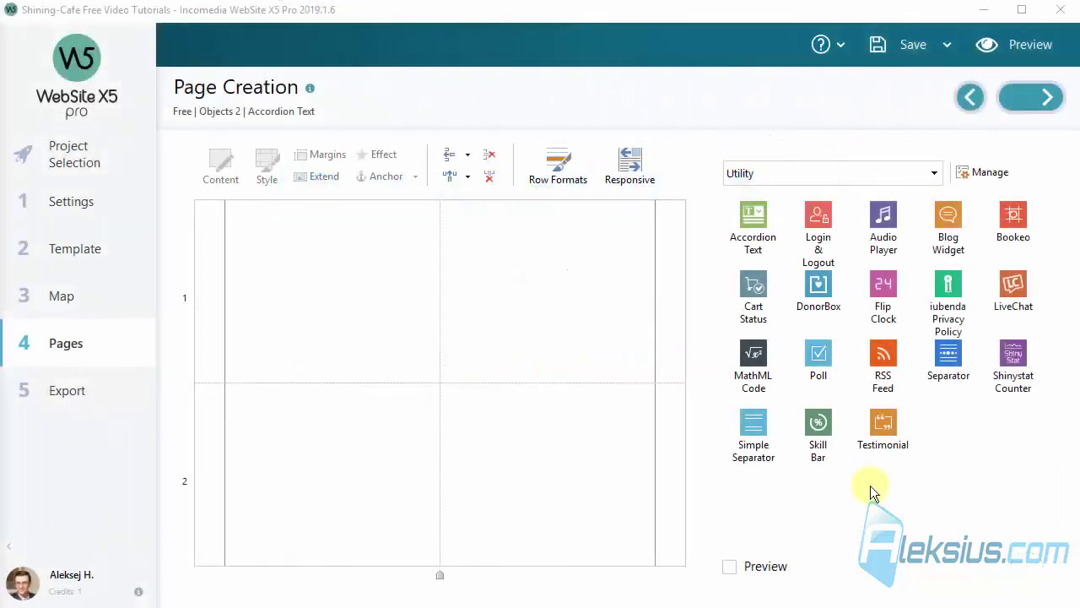
# - Add an Accordion Text object to the right cell of the Free page's first row and open its settings
pyautogui.moveTo(755, 213); pyautogui.dragTo(464, 287)
pyautogui.doubleClick(500, 259)
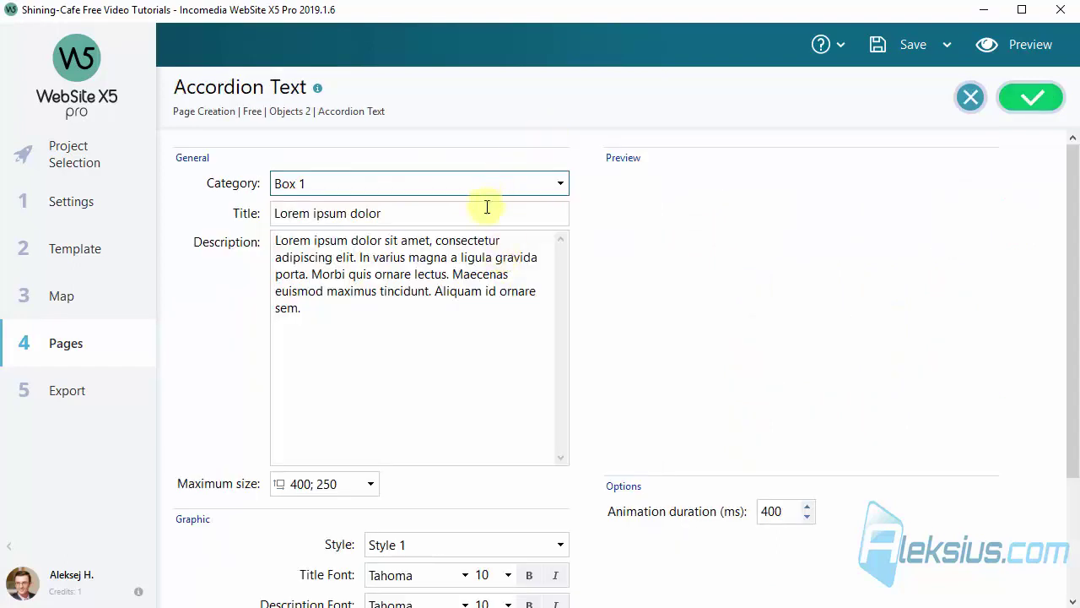
# - Look through the accordion's content boxes up to Box 10 and return to Box 1
pyautogui.click(524, 183)
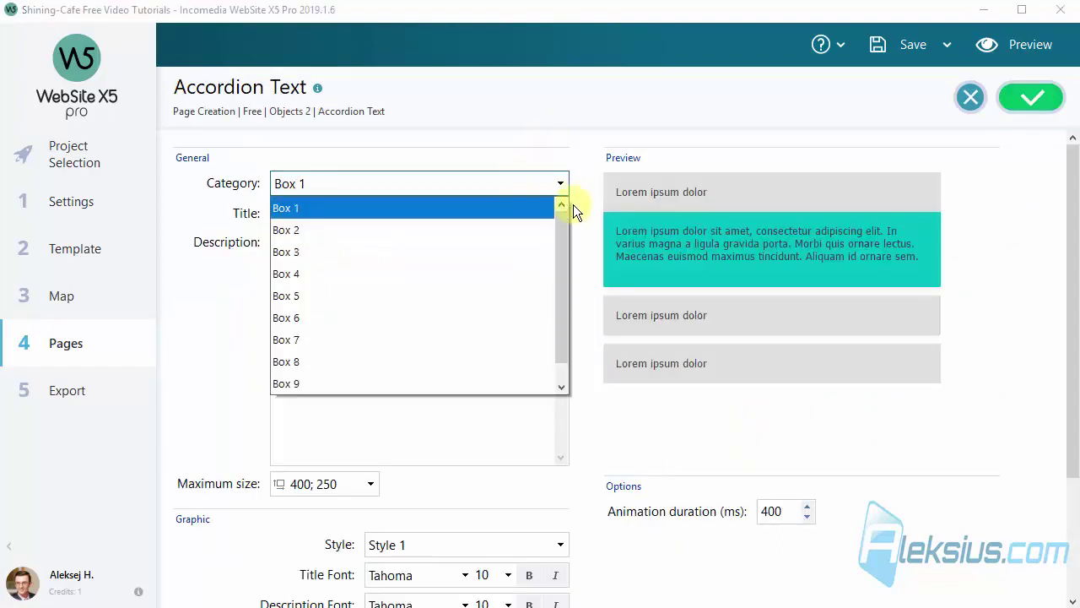
pyautogui.moveTo(566, 222); pyautogui.dragTo(563, 306)
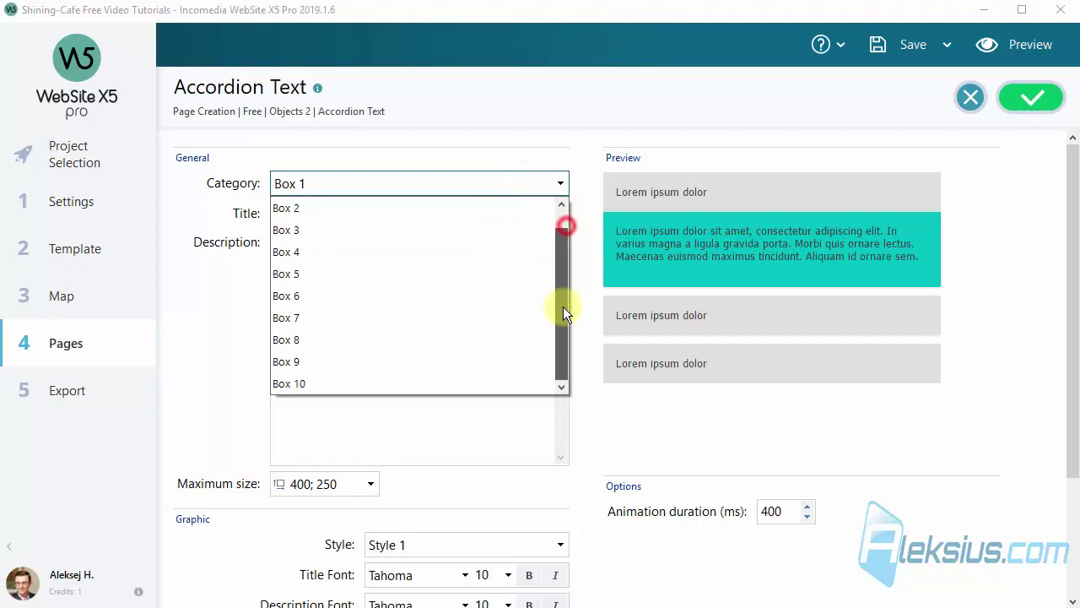
pyautogui.click(309, 383)
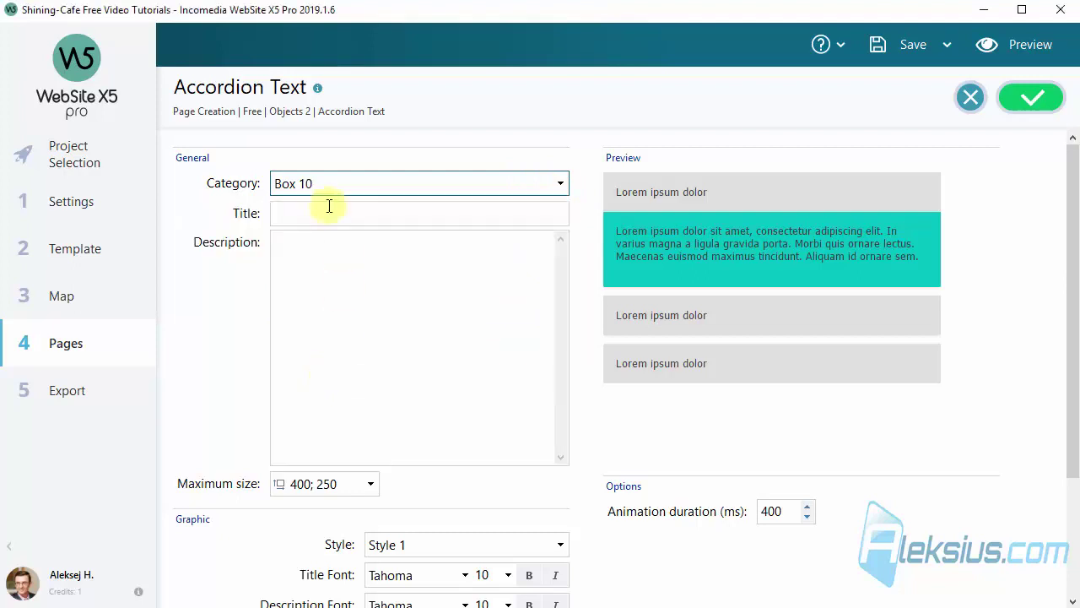
pyautogui.click(318, 206)
pyautogui.click(352, 185)
pyautogui.scroll(1, 334, 232)
pyautogui.click(331, 213)
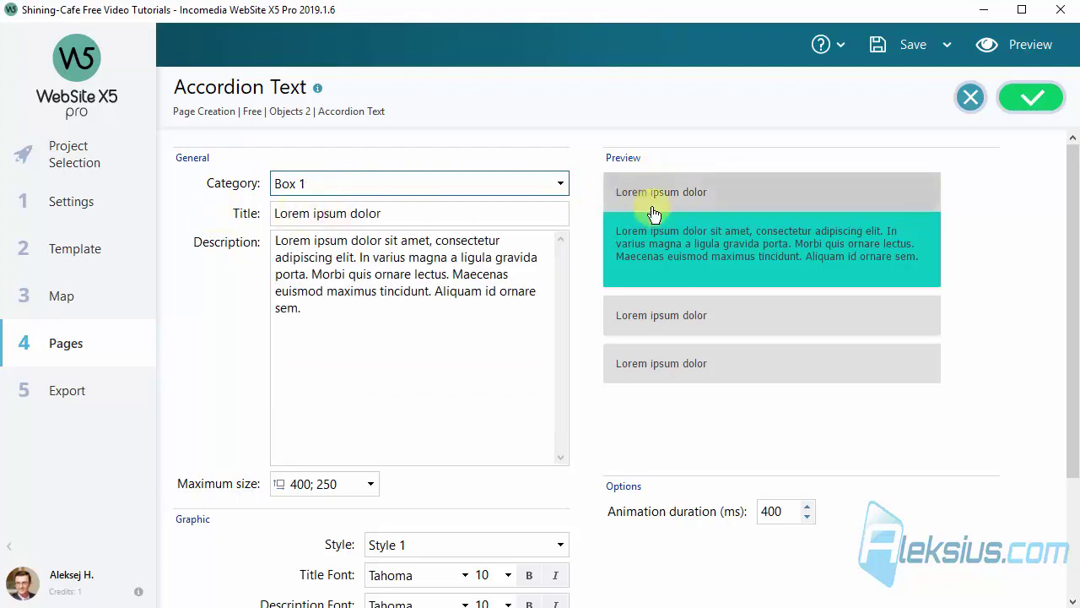
# - Title the first accordion box "Lorem ipsum dolor 1" and the second box "Lorem ipsum dolor 2"
pyautogui.click(416, 209)
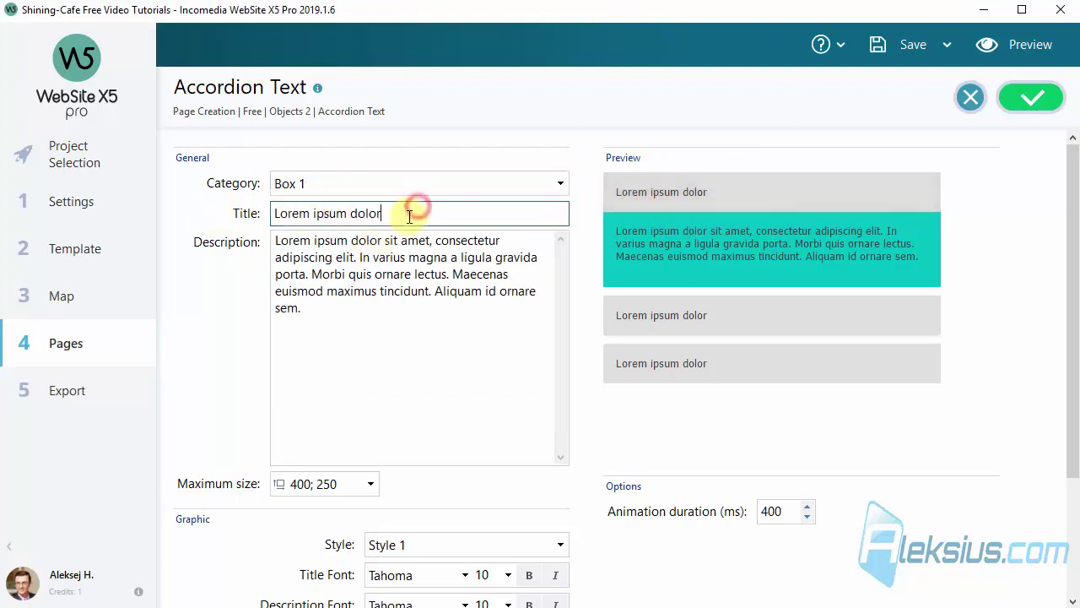
pyautogui.click(470, 181)
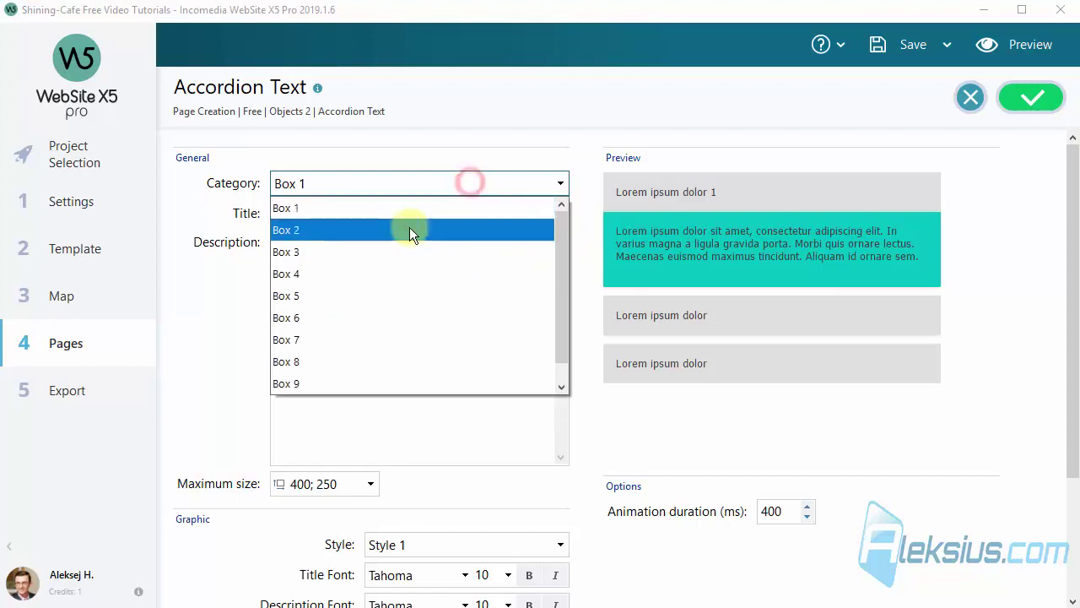
pyautogui.click(413, 229)
pyautogui.click(401, 216)
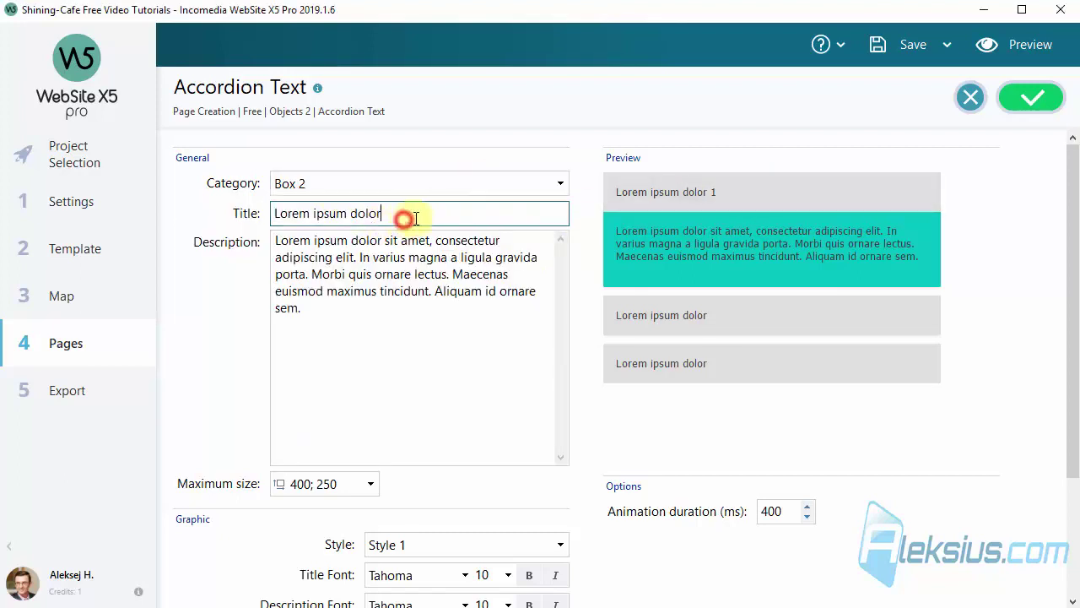
pyautogui.write('2')
# - Title Box 3 "Lorem ipsum dolor 3" and switch back to Box 1
pyautogui.click(406, 315)
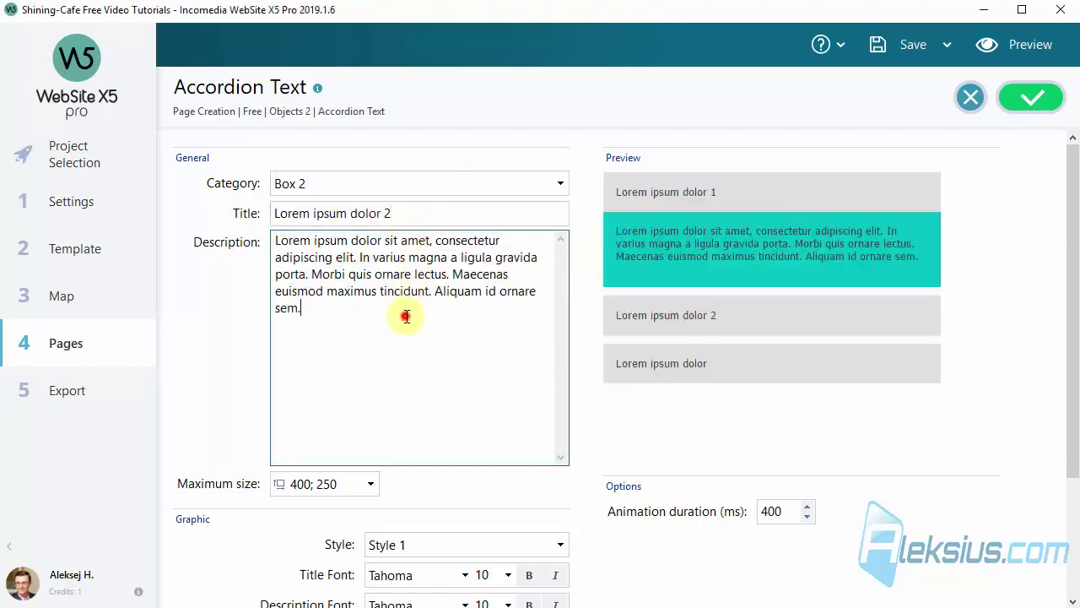
pyautogui.click(407, 184)
pyautogui.click(380, 261)
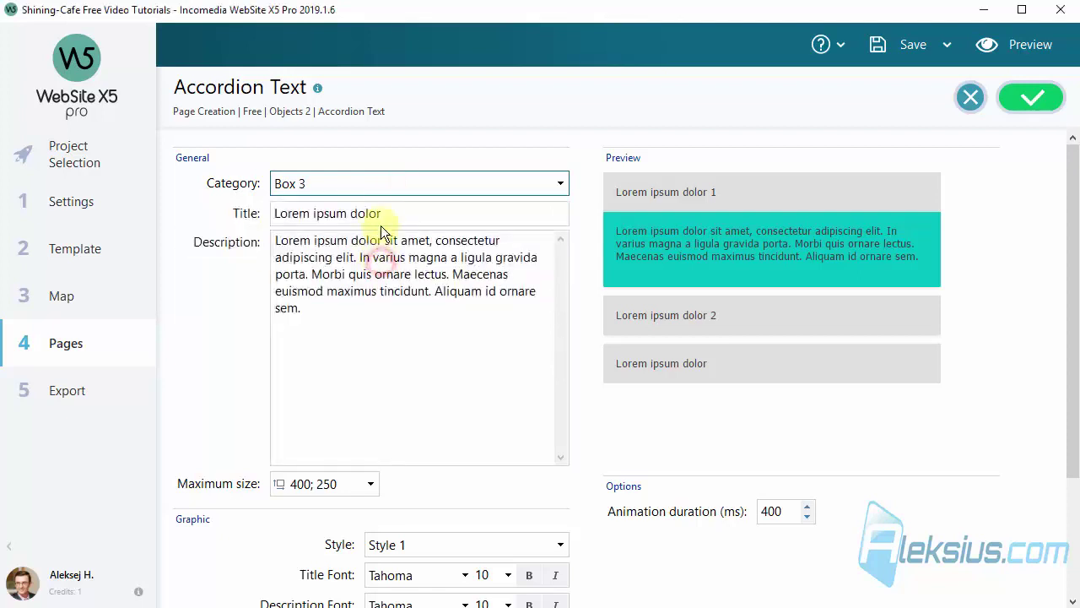
pyautogui.click(409, 214)
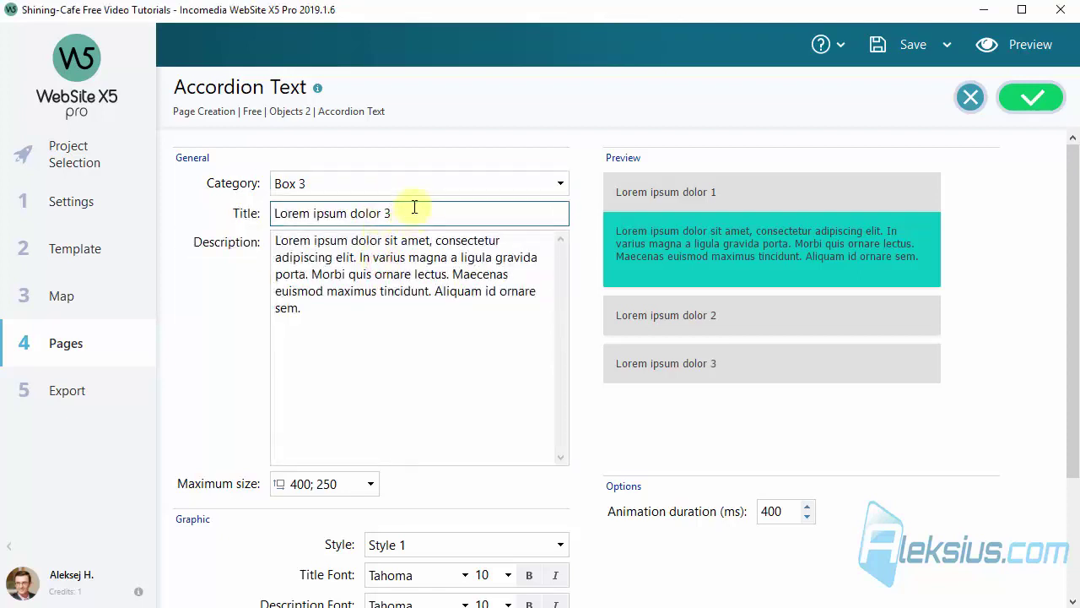
pyautogui.click(414, 184)
pyautogui.click(401, 209)
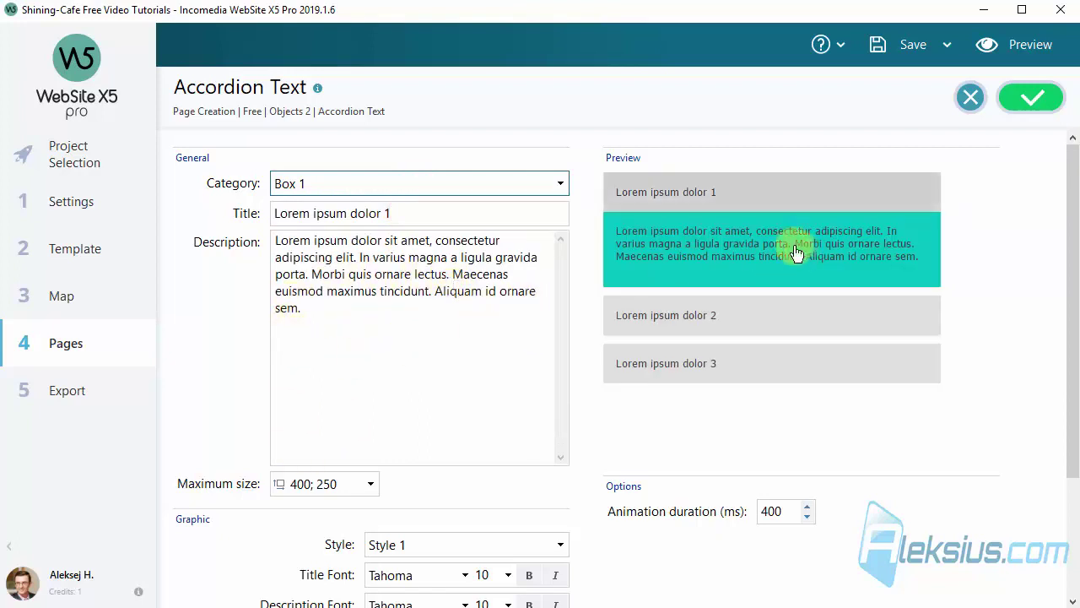
# - Preview the Accordion Text object, expand each of its three boxes in turn and close the preview
pyautogui.click(1015, 51)
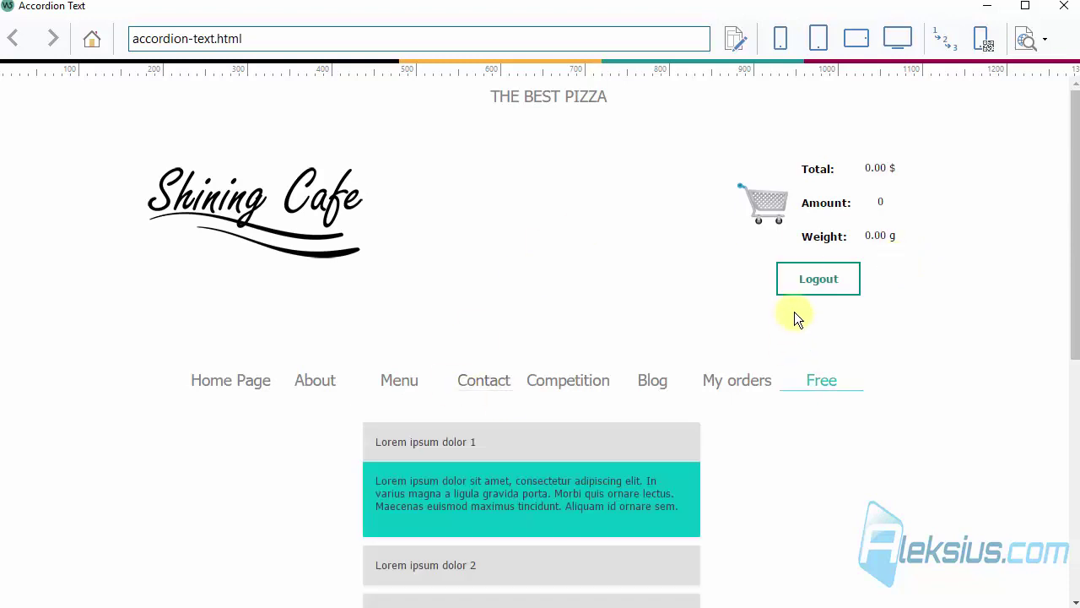
pyautogui.scroll(-2, 729, 315)
pyautogui.click(519, 395)
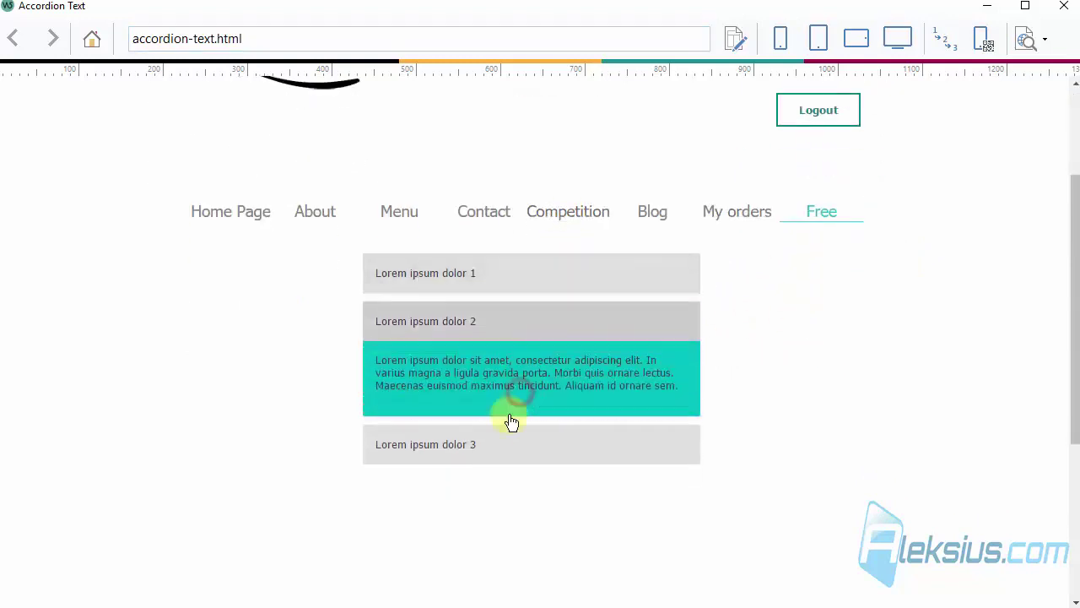
pyautogui.click(508, 441)
pyautogui.click(492, 271)
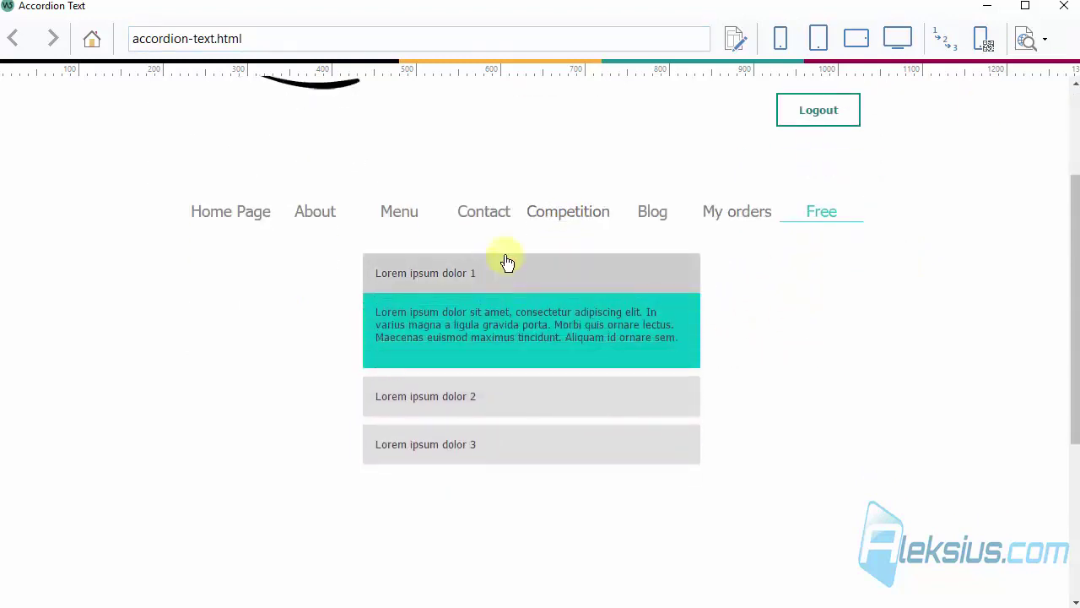
pyautogui.click(1065, 10)
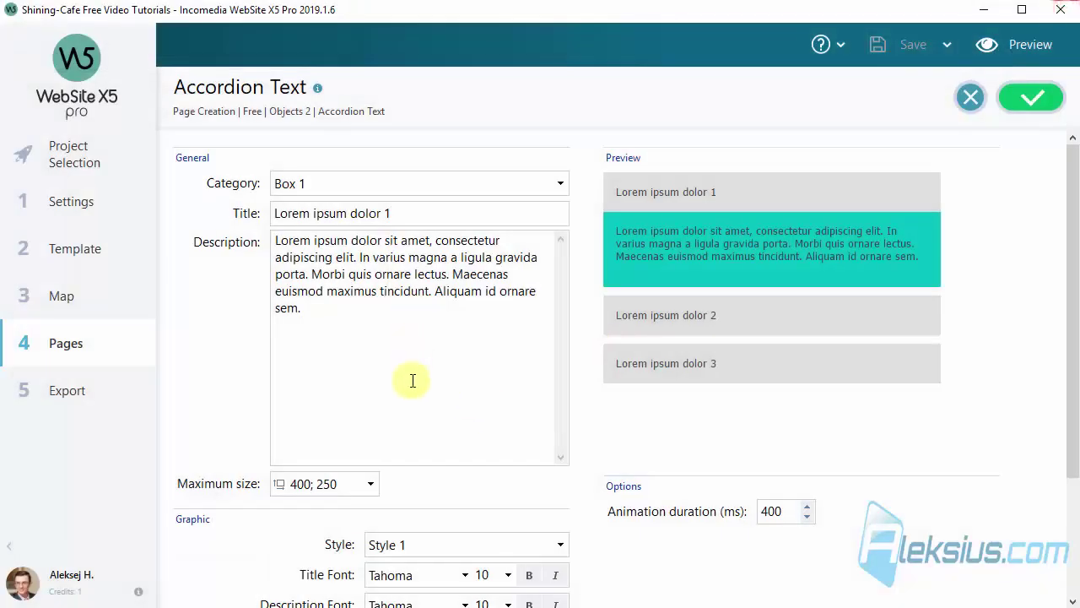
# - Set the accordion's maximum size to 800 wide and 200 high, with the proportions unlocked
pyautogui.scroll(-2, 490, 481)
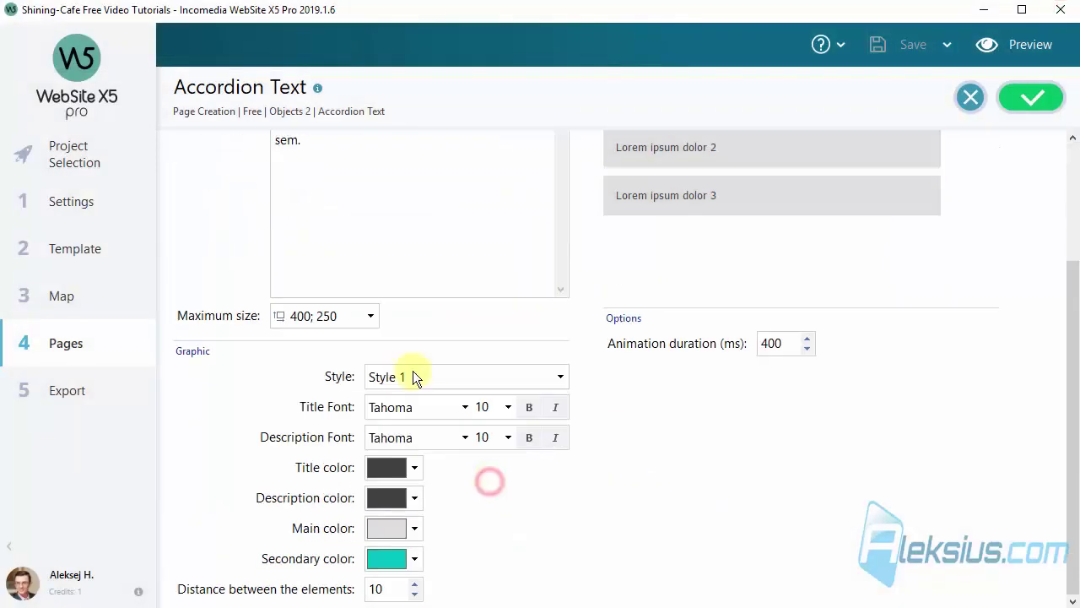
pyautogui.click(372, 315)
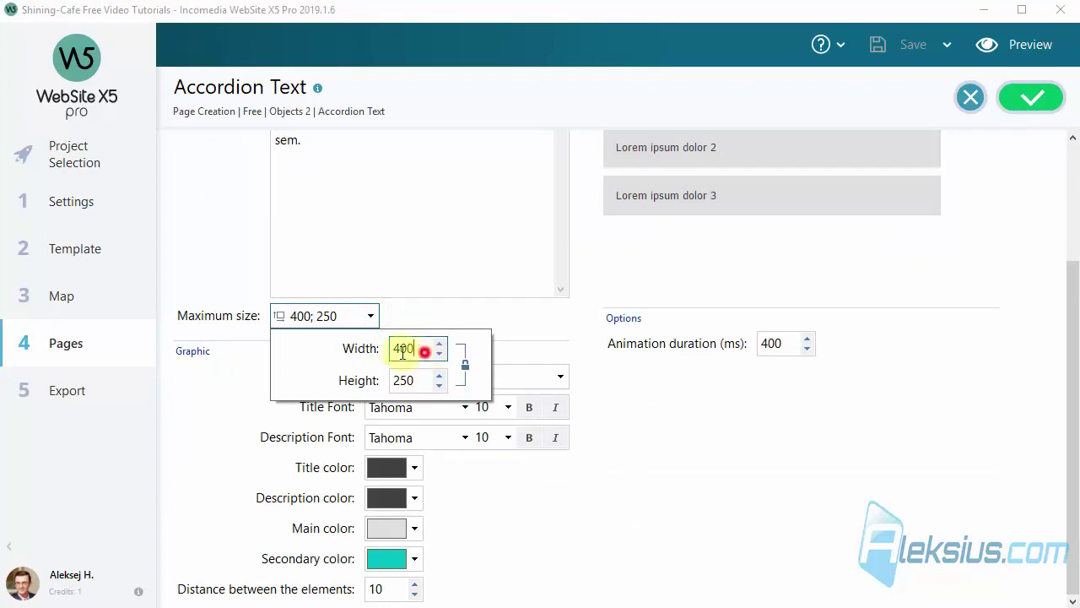
pyautogui.moveTo(402, 352); pyautogui.dragTo(338, 355)
pyautogui.write('800')
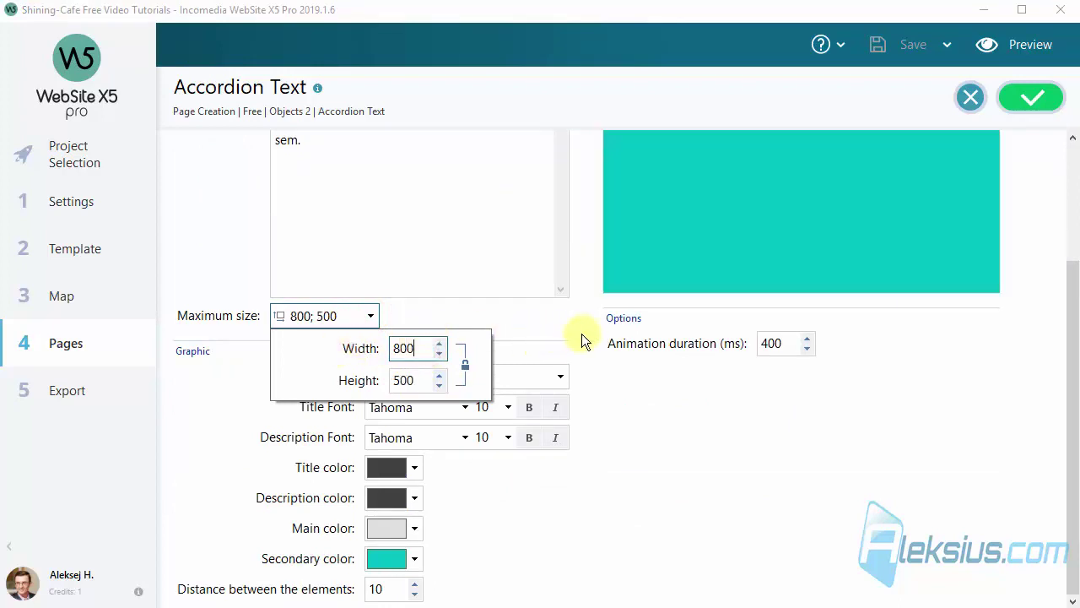
pyautogui.click(555, 335)
pyautogui.click(370, 315)
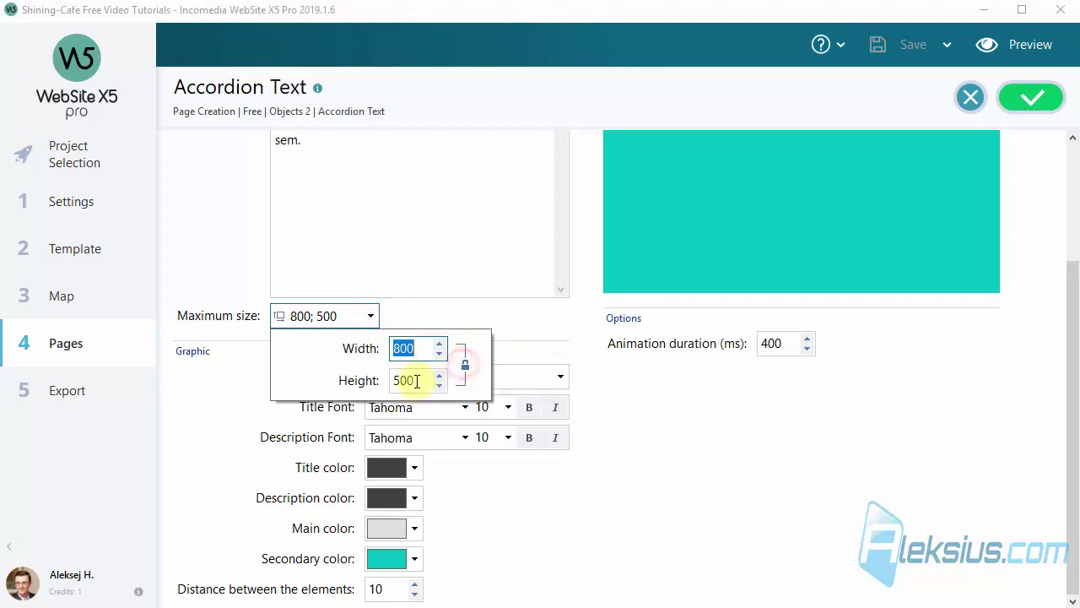
pyautogui.moveTo(412, 381); pyautogui.dragTo(301, 374)
pyautogui.write('200')
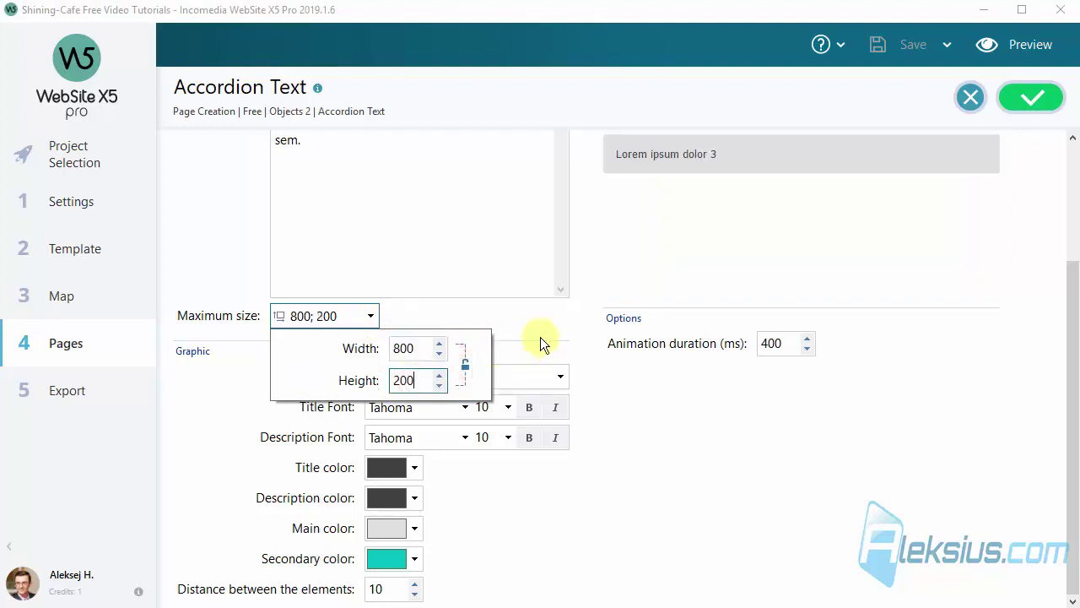
pyautogui.click(538, 337)
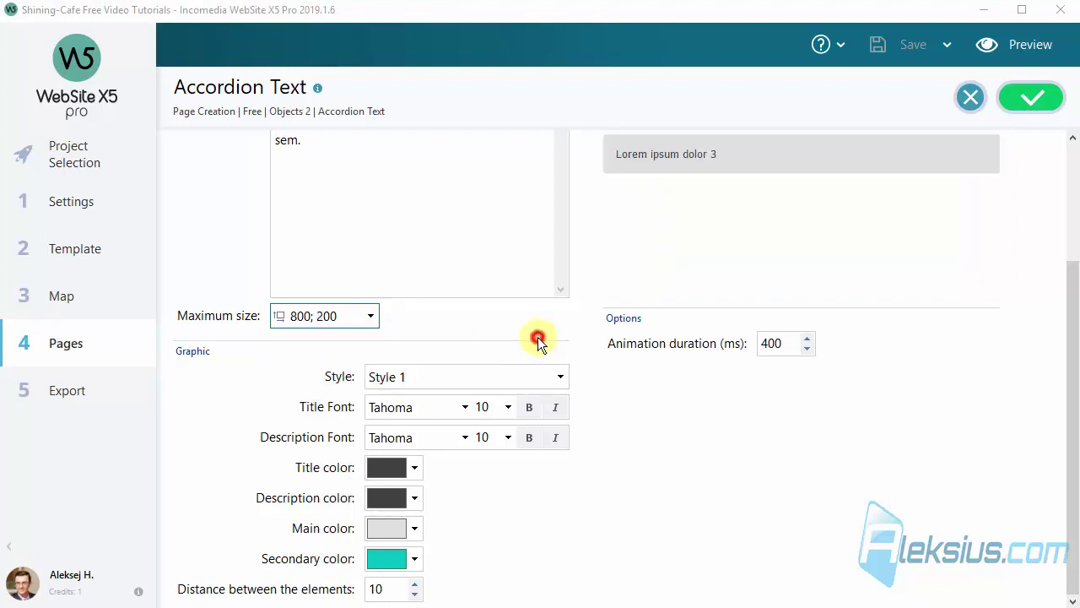
# - Set both the title font and the description font of the accordion to size 14
pyautogui.click(504, 409)
pyautogui.click(489, 534)
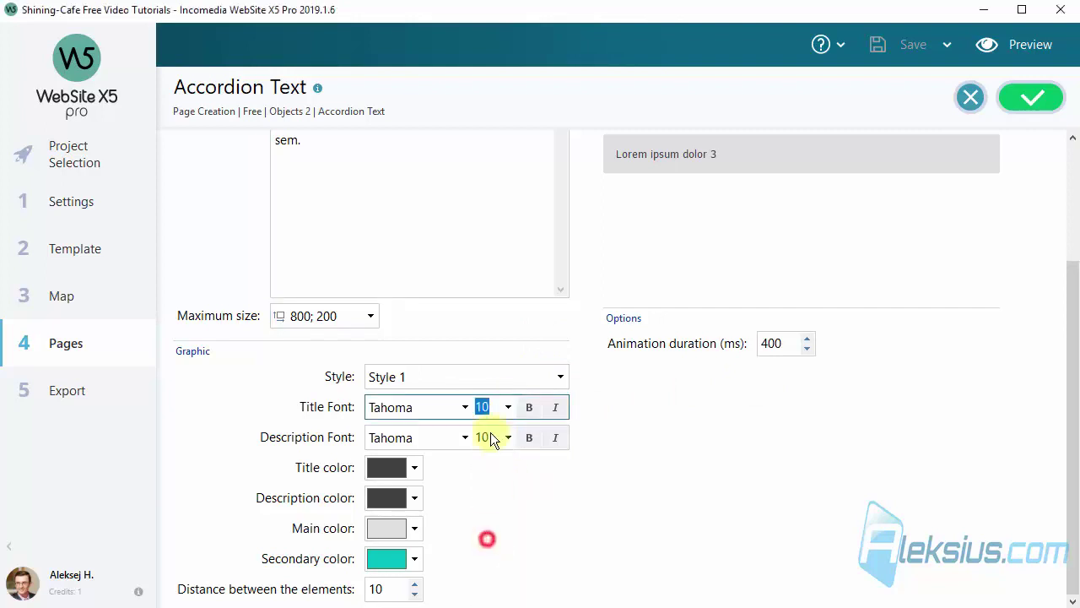
pyautogui.click(510, 443)
pyautogui.click(484, 572)
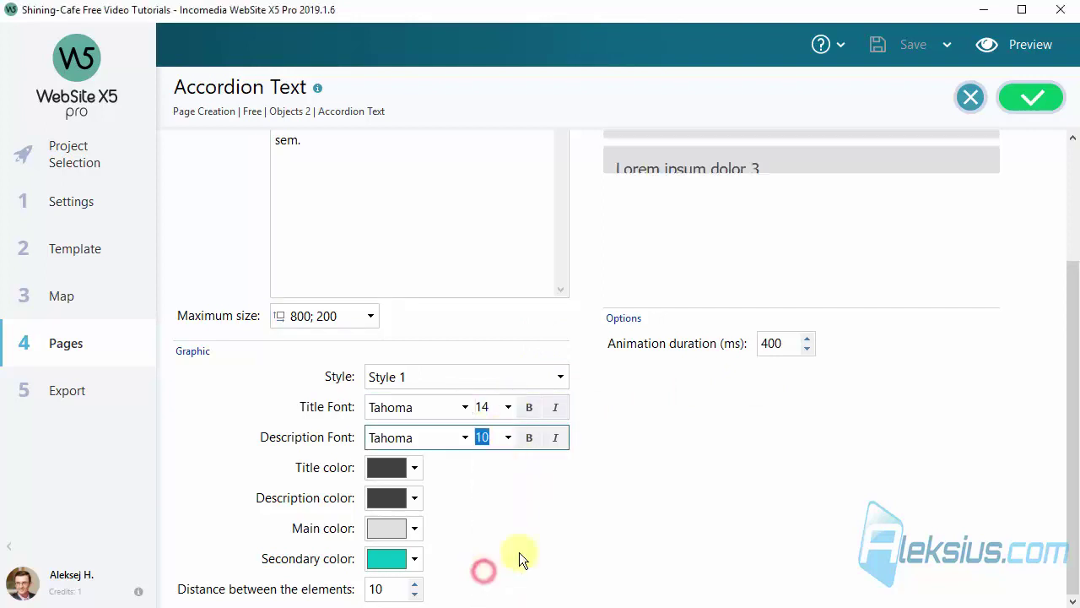
# - Change the accordion's title color to white and check it in the object's preview
pyautogui.click(413, 468)
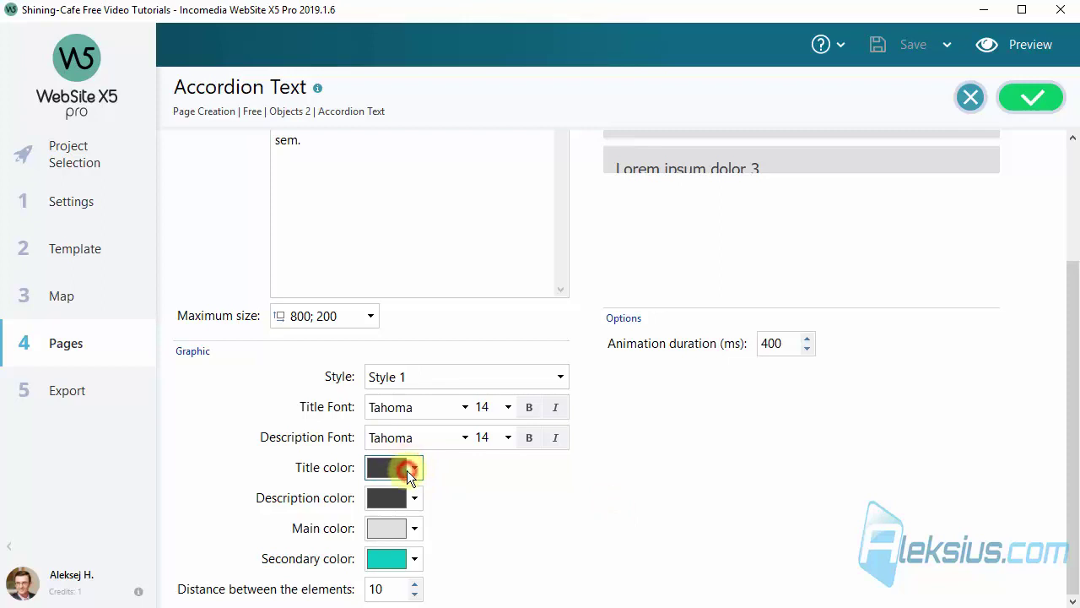
pyautogui.click(533, 496)
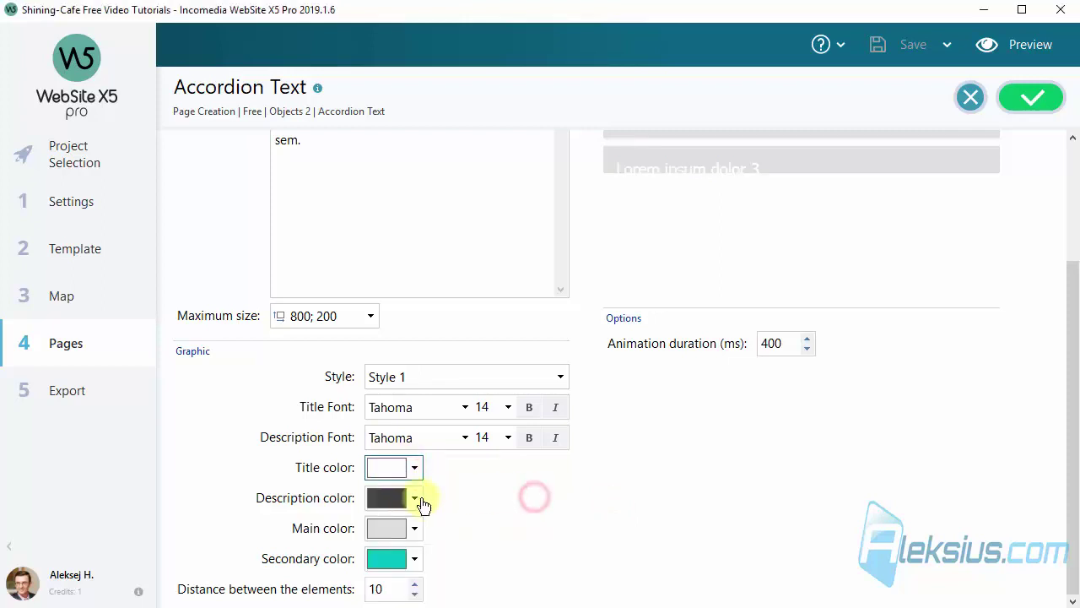
pyautogui.scroll(3, 596, 284)
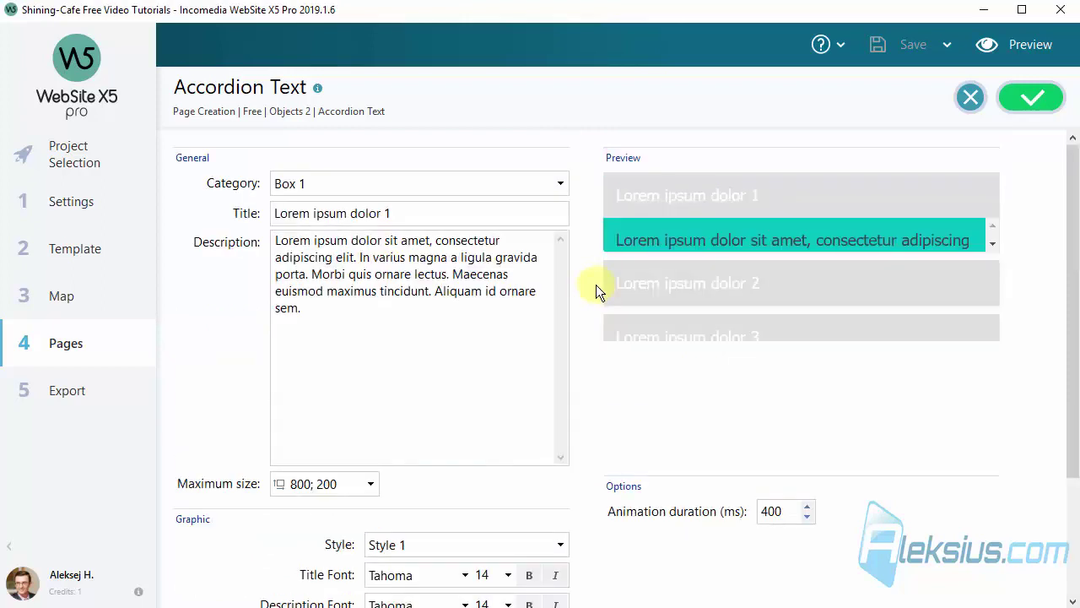
# - Set the accordion's maximum size to 800 wide and 300 high, with the proportions unlocked
pyautogui.scroll(-3, 596, 287)
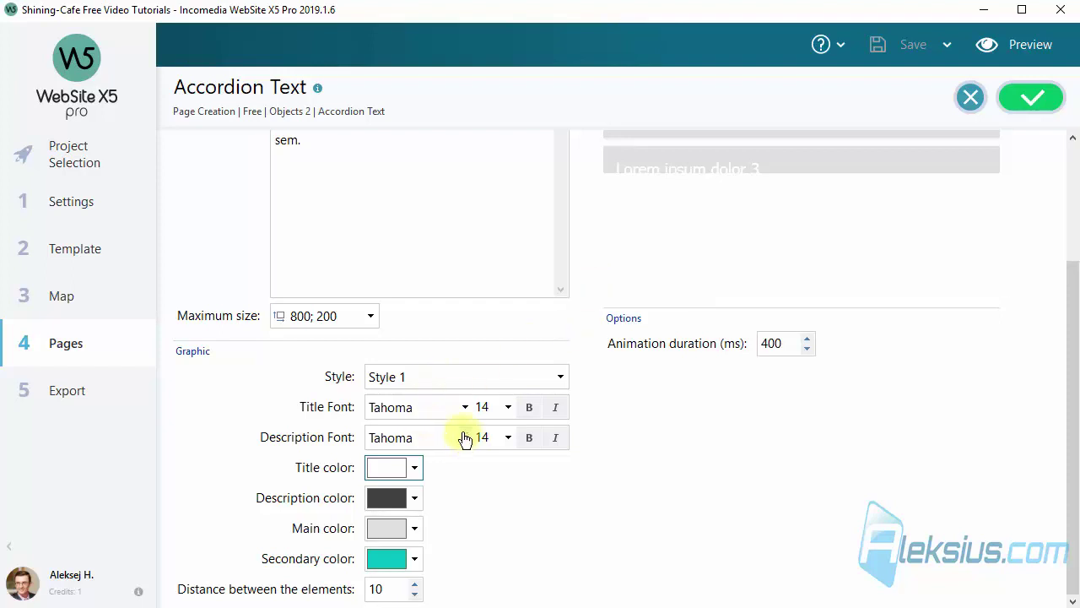
pyautogui.click(370, 313)
pyautogui.doubleClick(419, 382)
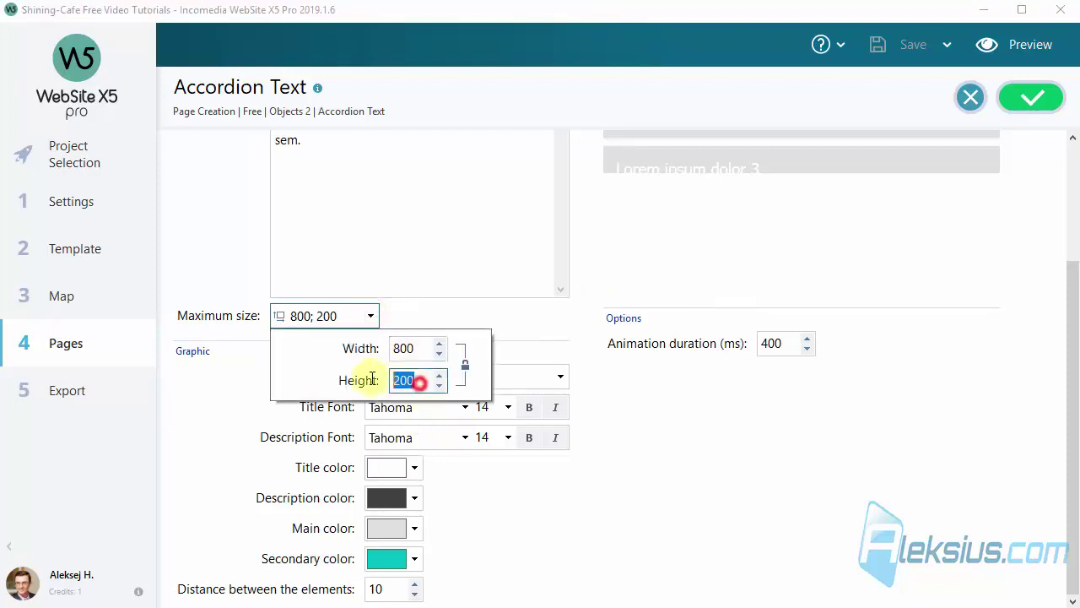
pyautogui.write('300')
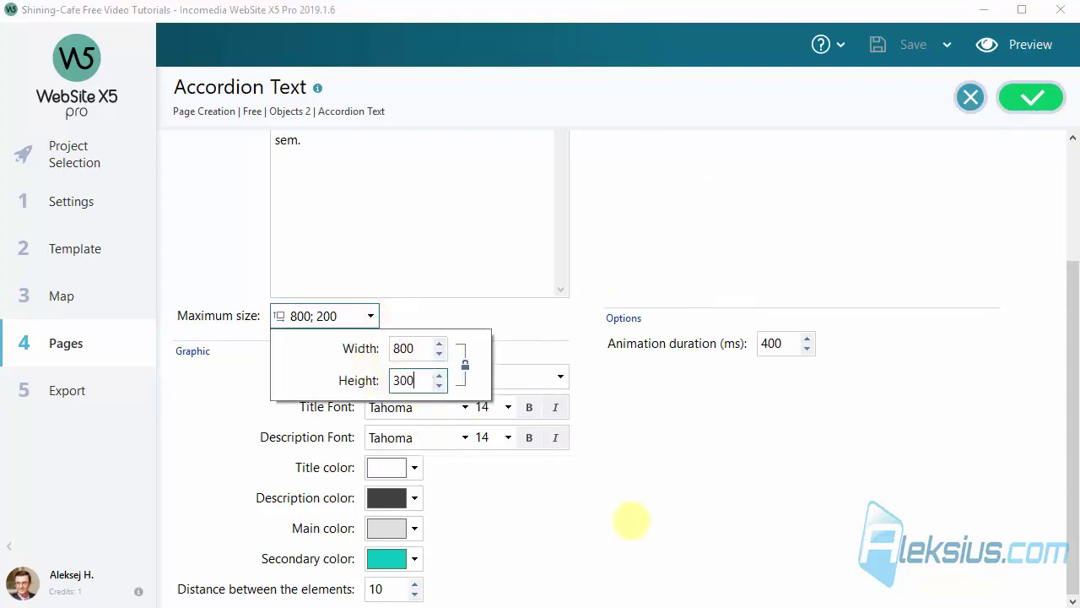
pyautogui.click(463, 365)
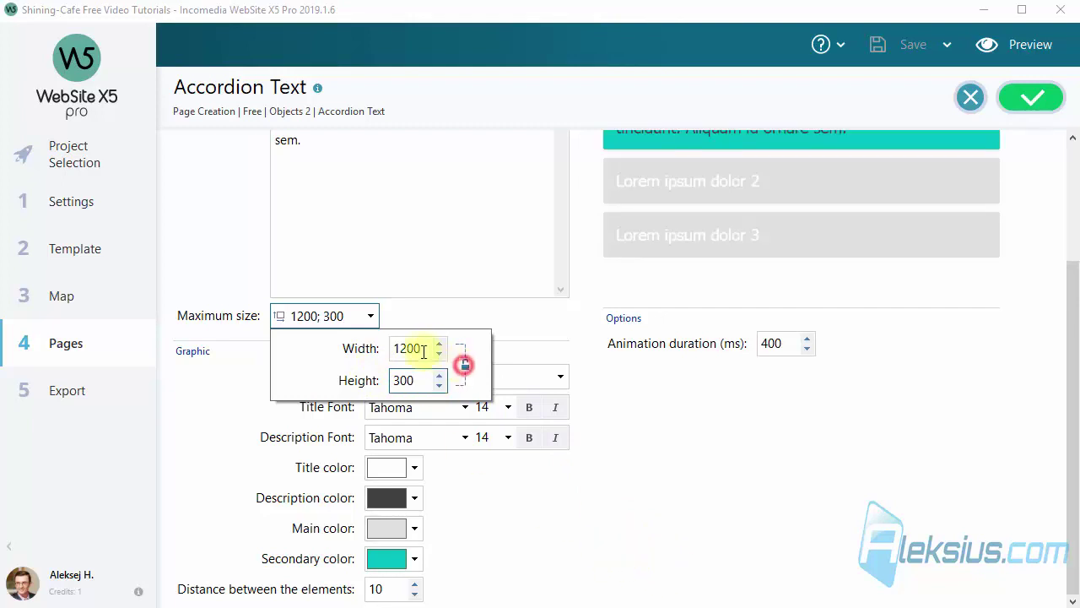
pyautogui.moveTo(422, 348); pyautogui.dragTo(325, 346)
pyautogui.write('800')
pyautogui.click(415, 383)
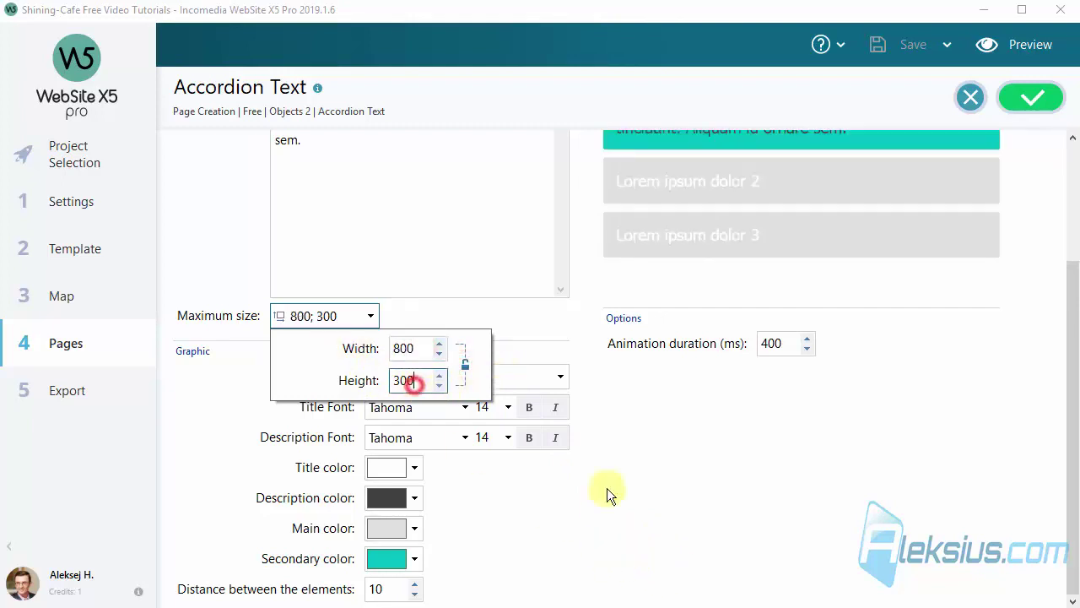
pyautogui.click(620, 513)
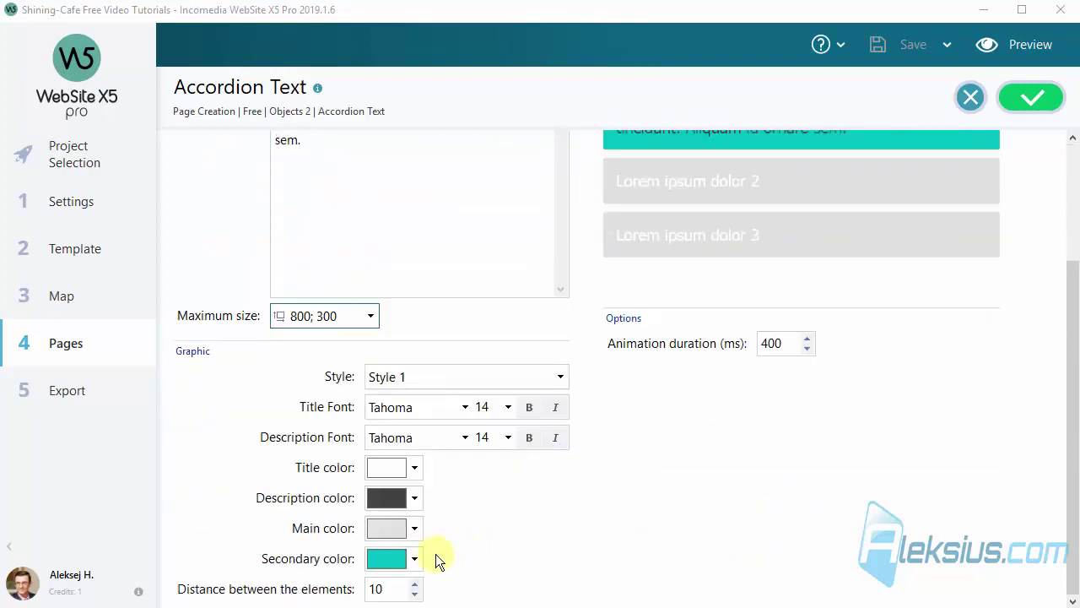
# - Change the accordion's secondary color to white
pyautogui.click(414, 558)
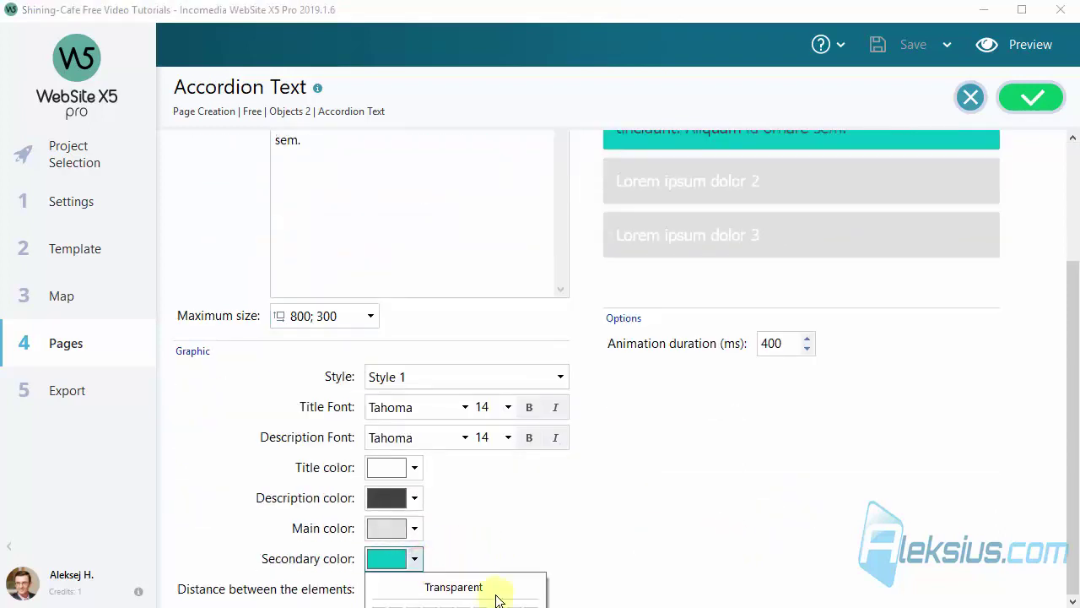
pyautogui.click(530, 596)
pyautogui.click(570, 541)
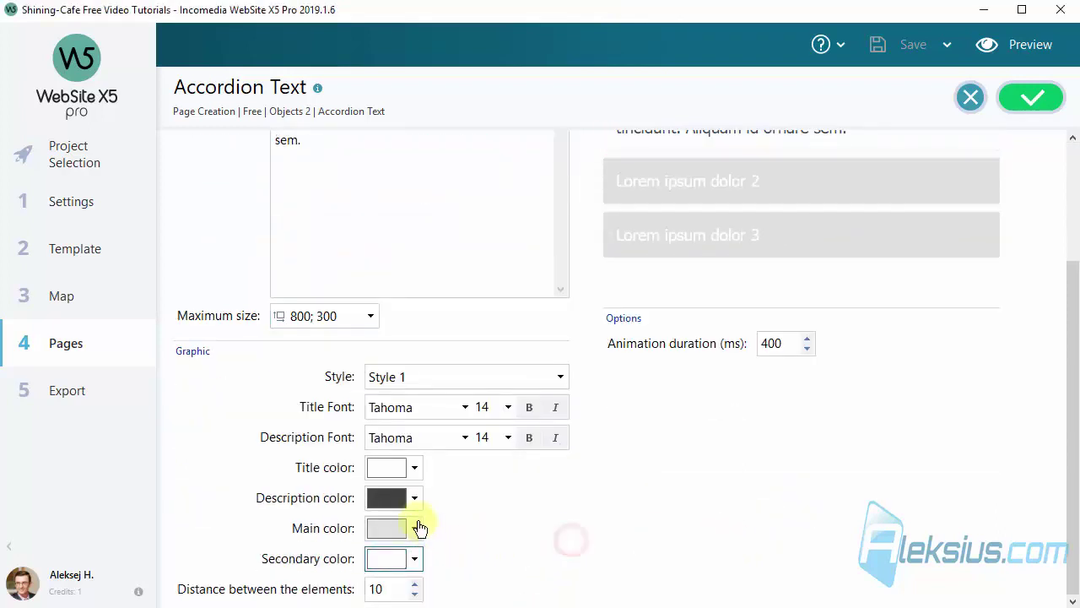
pyautogui.scroll(3, 472, 524)
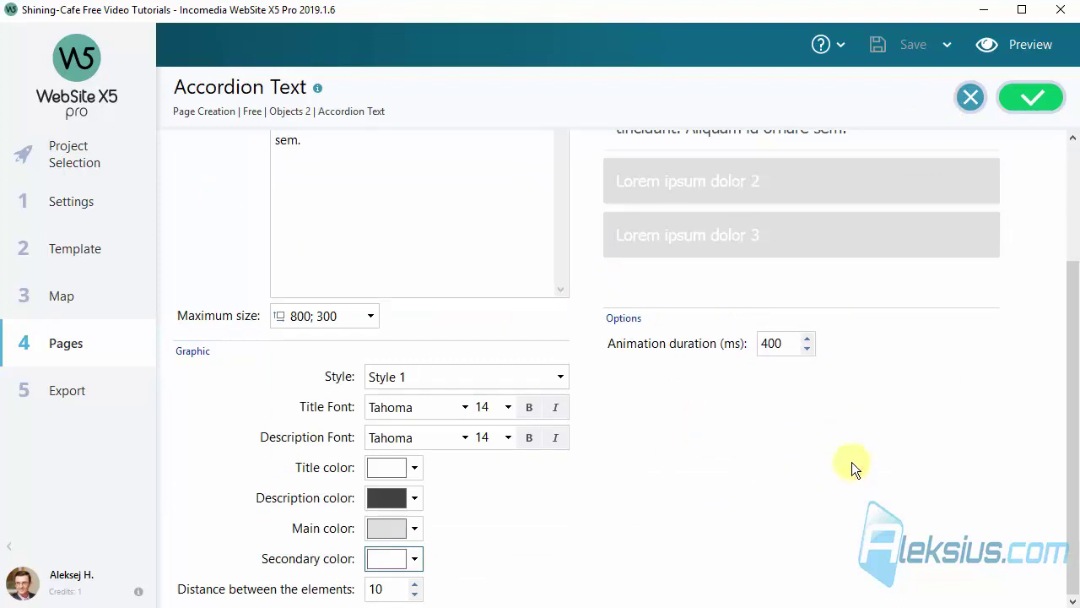
# - Change the accordion's main color to turquoise
pyautogui.click(415, 527)
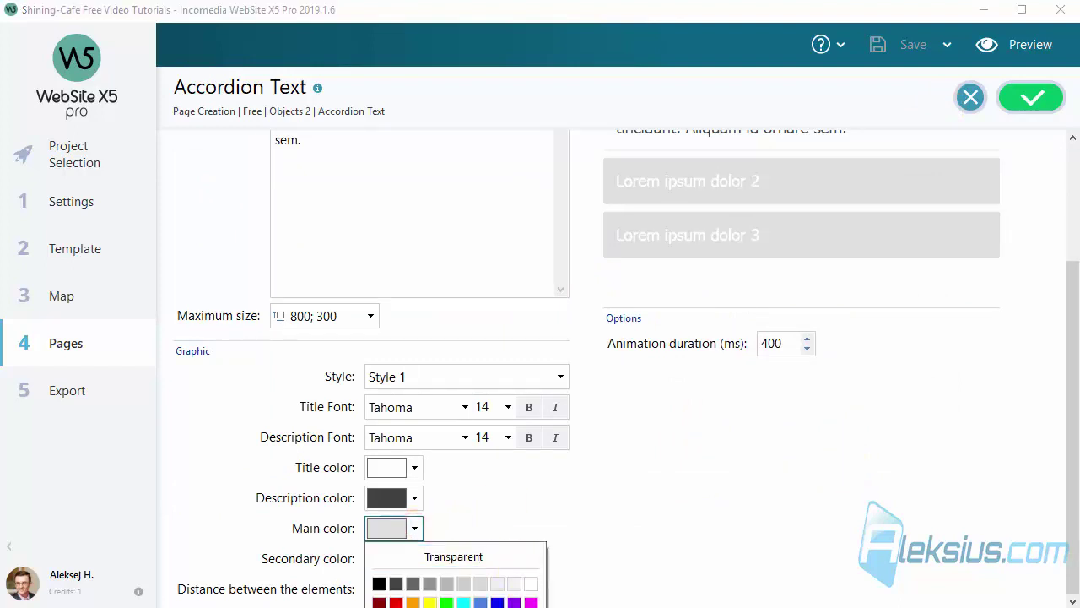
pyautogui.press('Escape')
pyautogui.click(412, 532)
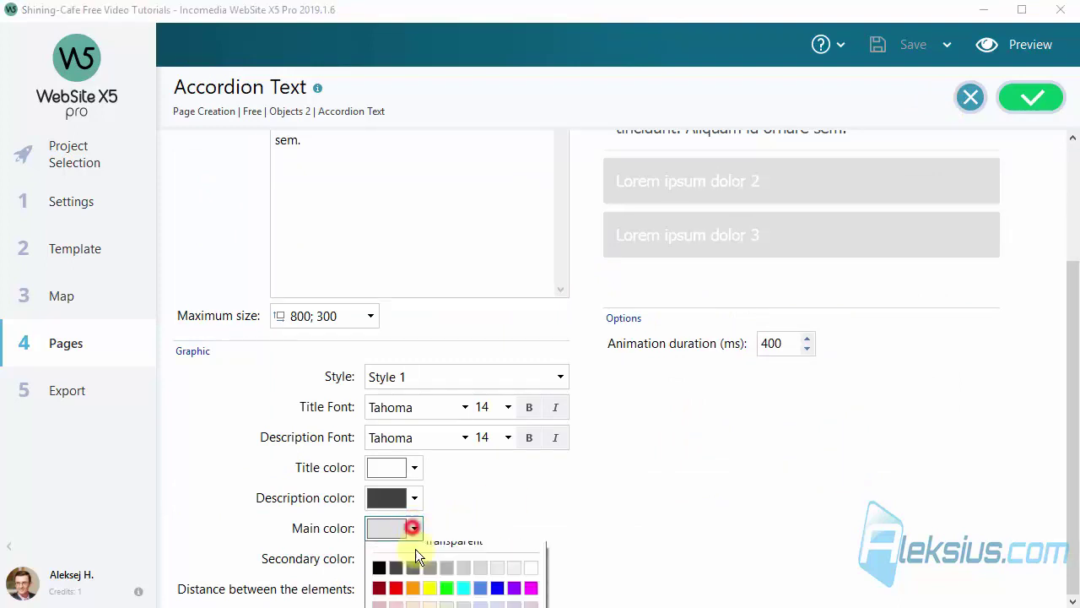
pyautogui.click(464, 602)
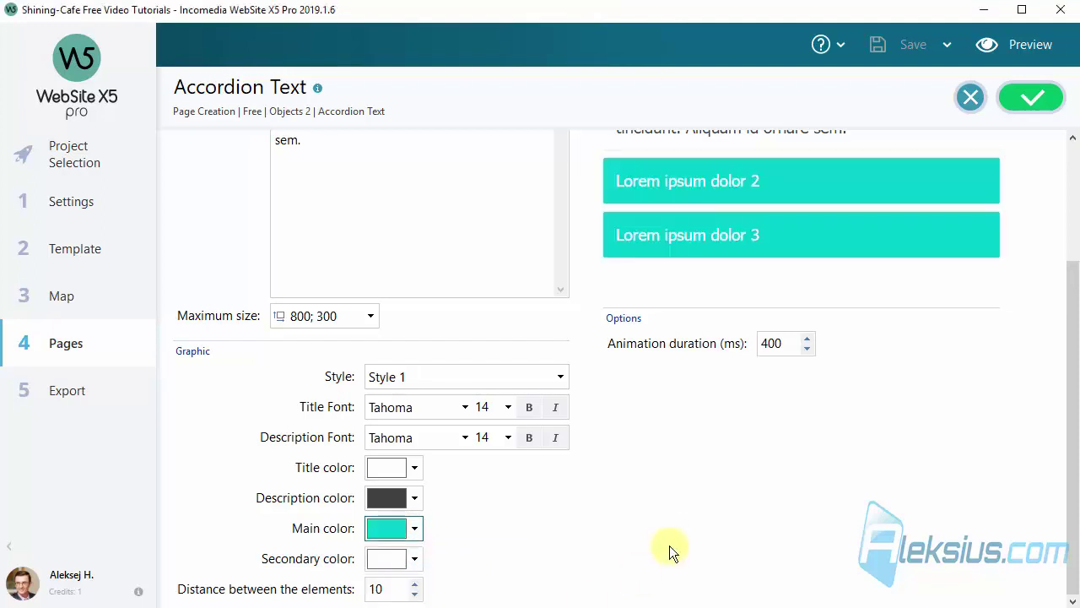
pyautogui.click(675, 533)
pyautogui.scroll(3, 680, 517)
# - Preview the Accordion Text page at desktop width and expand sections 2, 3 and 1 of the accordion
pyautogui.click(1037, 52)
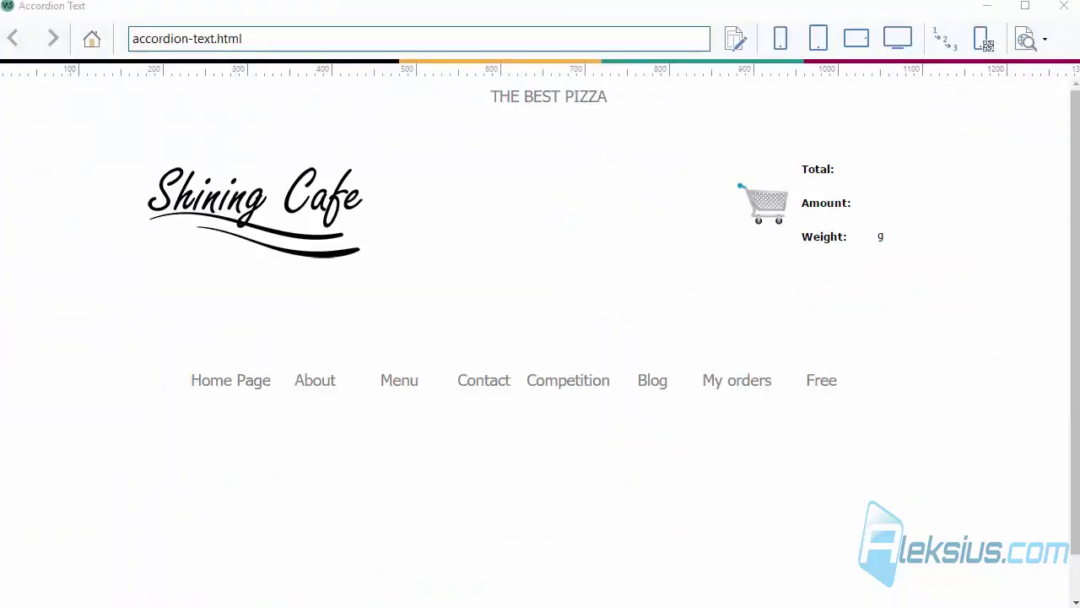
pyautogui.scroll(-2, 578, 270)
pyautogui.scroll(-2, 572, 272)
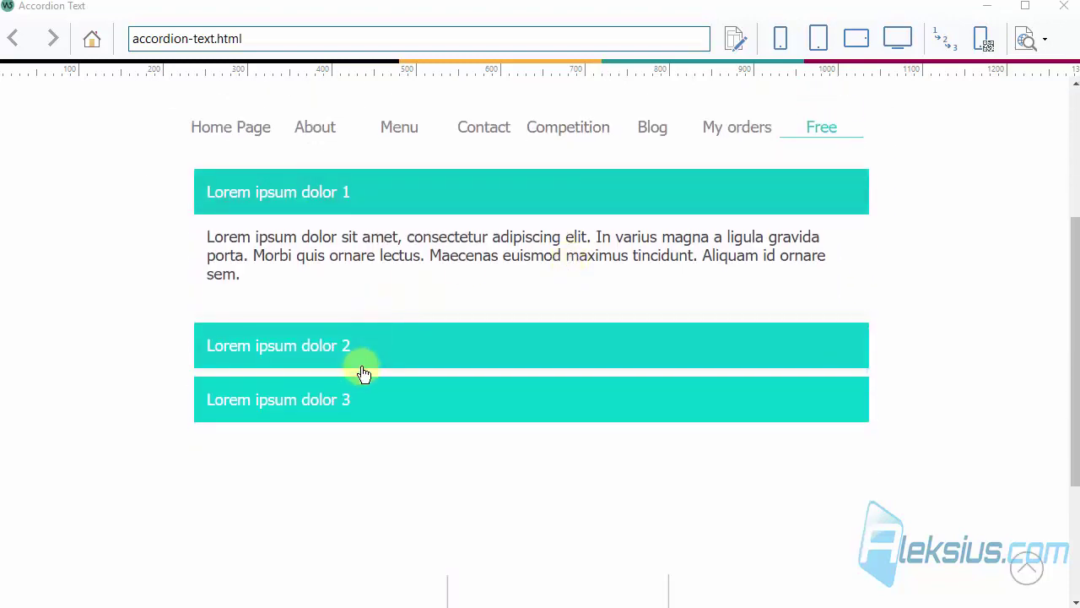
pyautogui.click(361, 345)
pyautogui.click(365, 400)
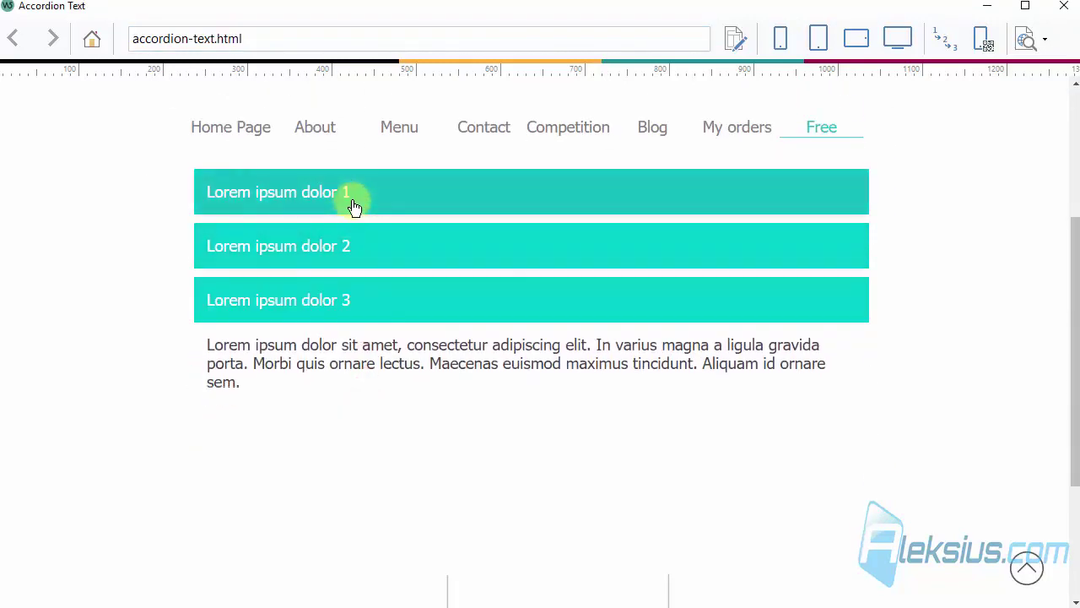
pyautogui.click(353, 206)
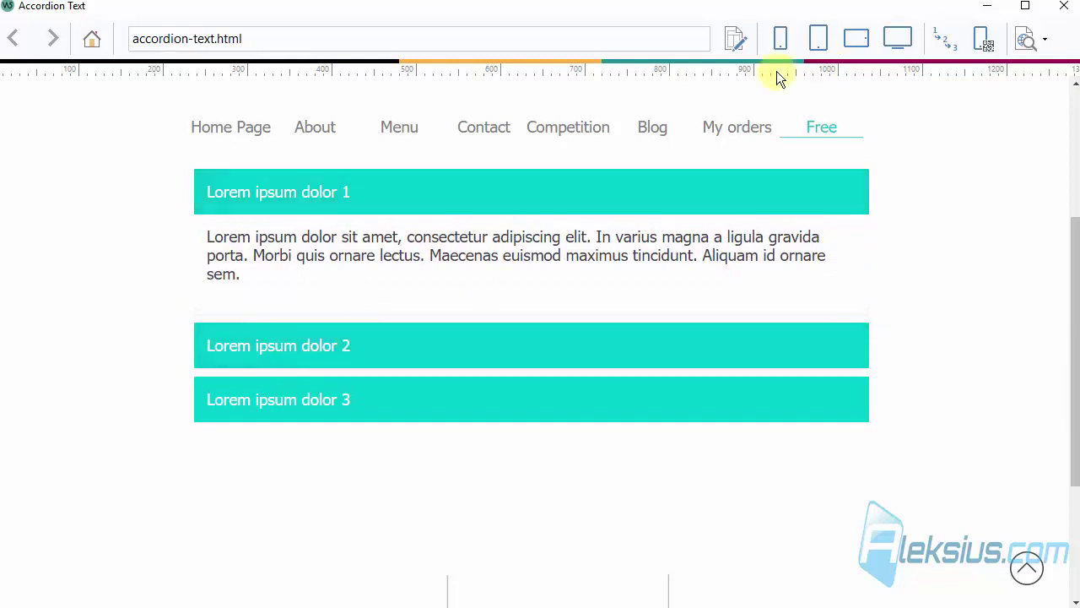
# - Check the accordion in the smartphone, landscape tablet and desktop viewports, scrolling its text and expanding its sections at smartphone width
pyautogui.click(780, 40)
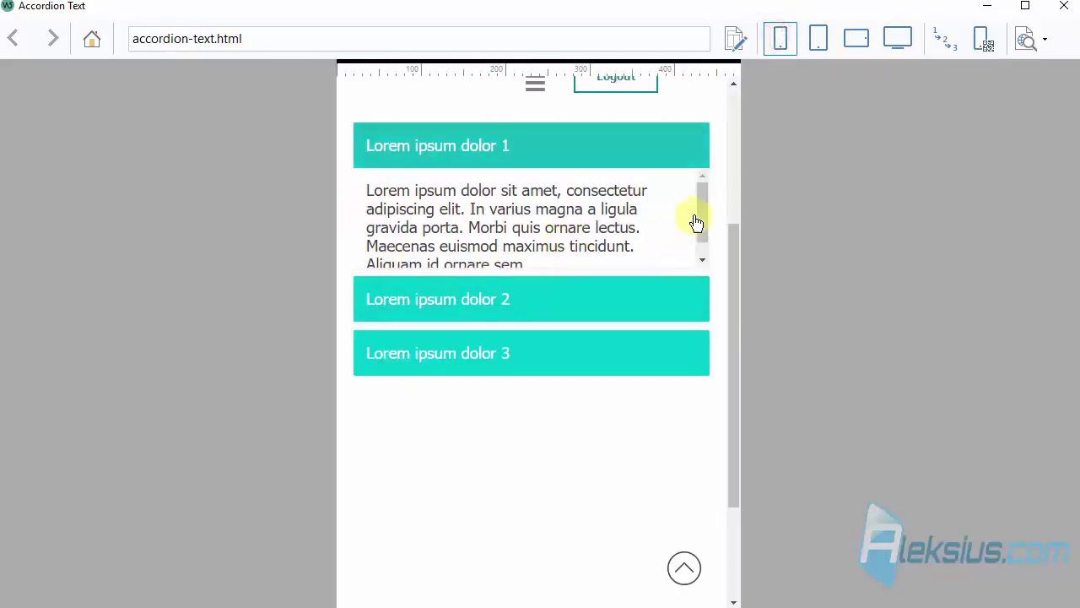
pyautogui.moveTo(706, 208); pyautogui.dragTo(707, 253)
pyautogui.click(596, 304)
pyautogui.click(574, 350)
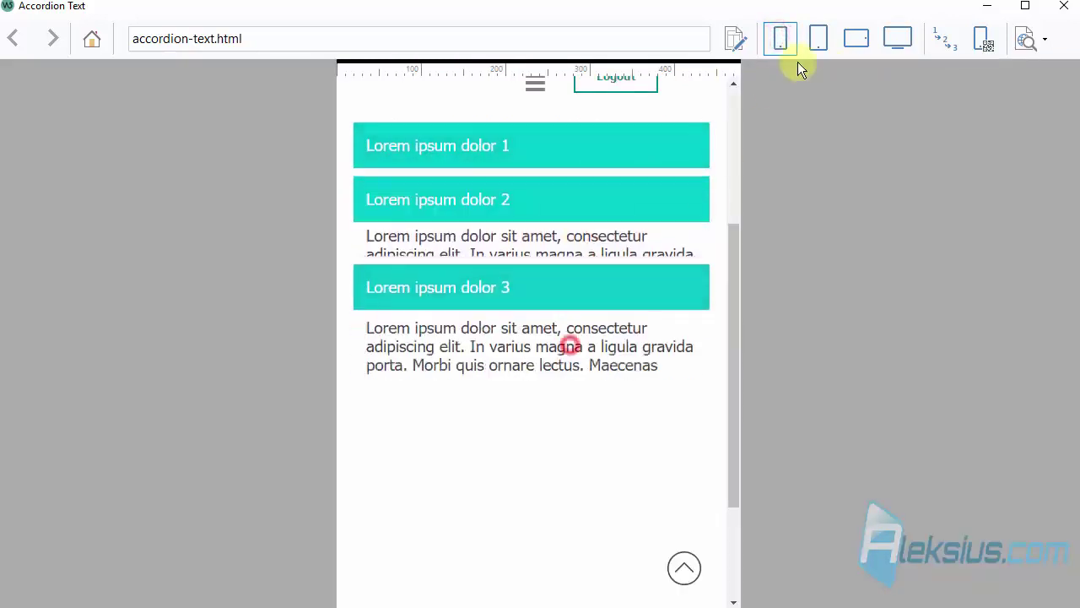
pyautogui.click(564, 148)
pyautogui.scroll(3, 614, 358)
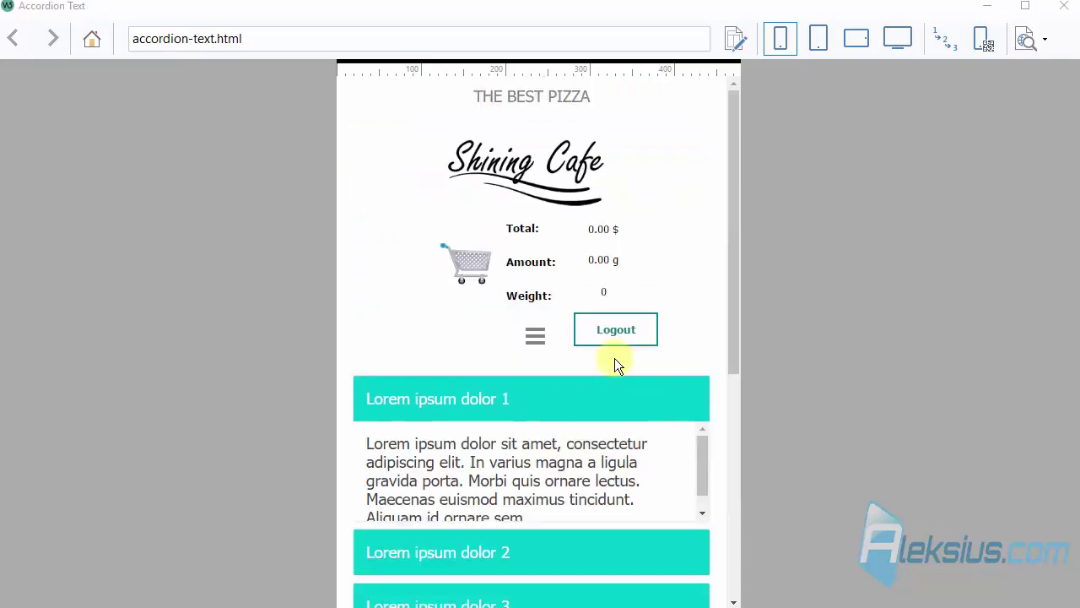
pyautogui.scroll(-2, 614, 358)
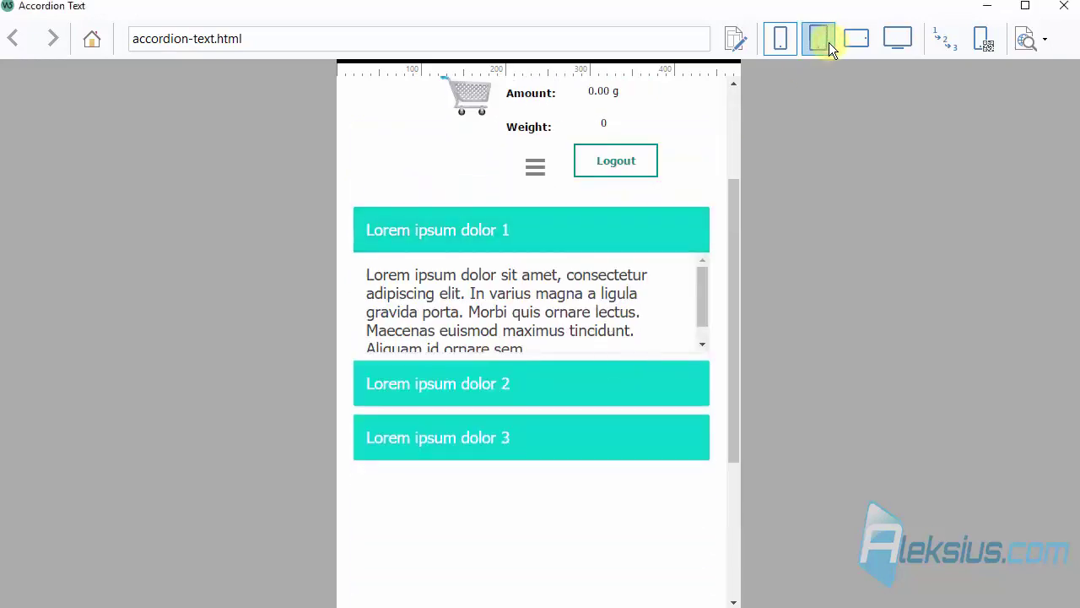
pyautogui.click(855, 39)
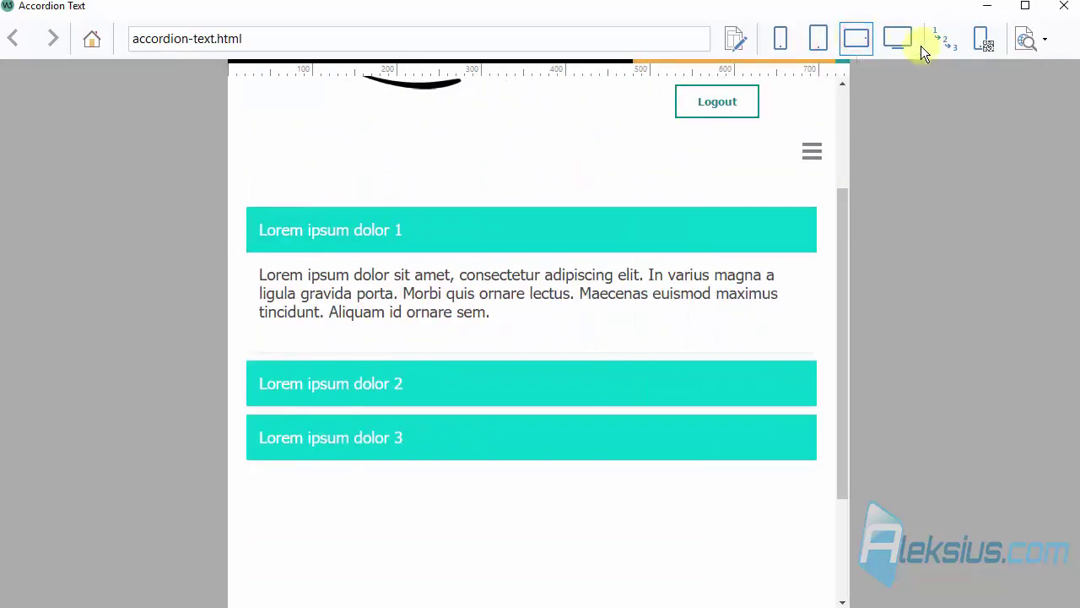
pyautogui.click(898, 39)
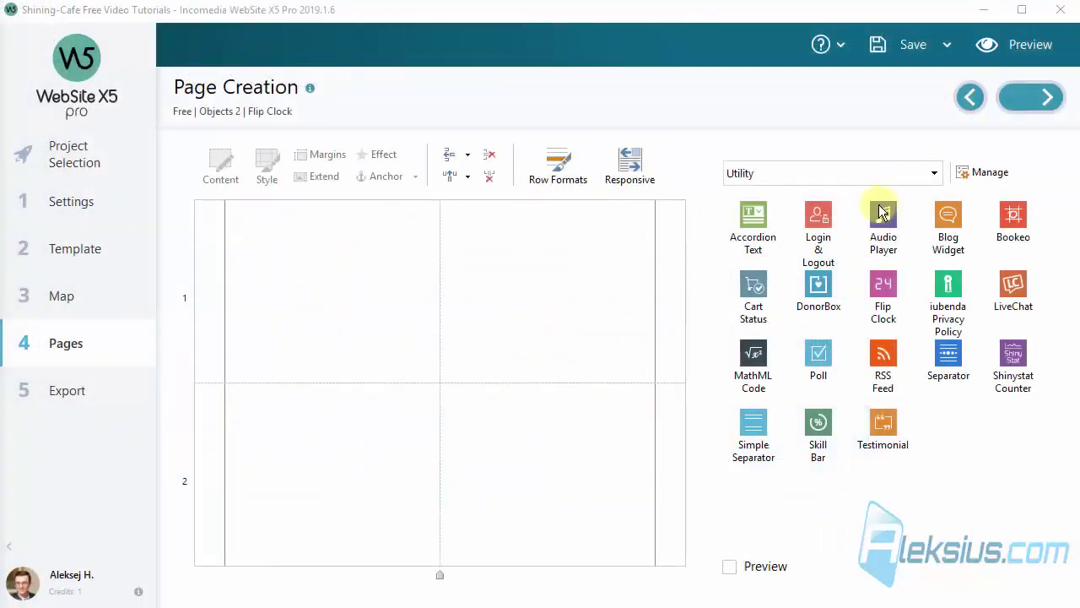
# - Place a Flip Clock object across the first row of the Flip Clock page and set its type to Timer
pyautogui.moveTo(883, 287); pyautogui.dragTo(455, 287)
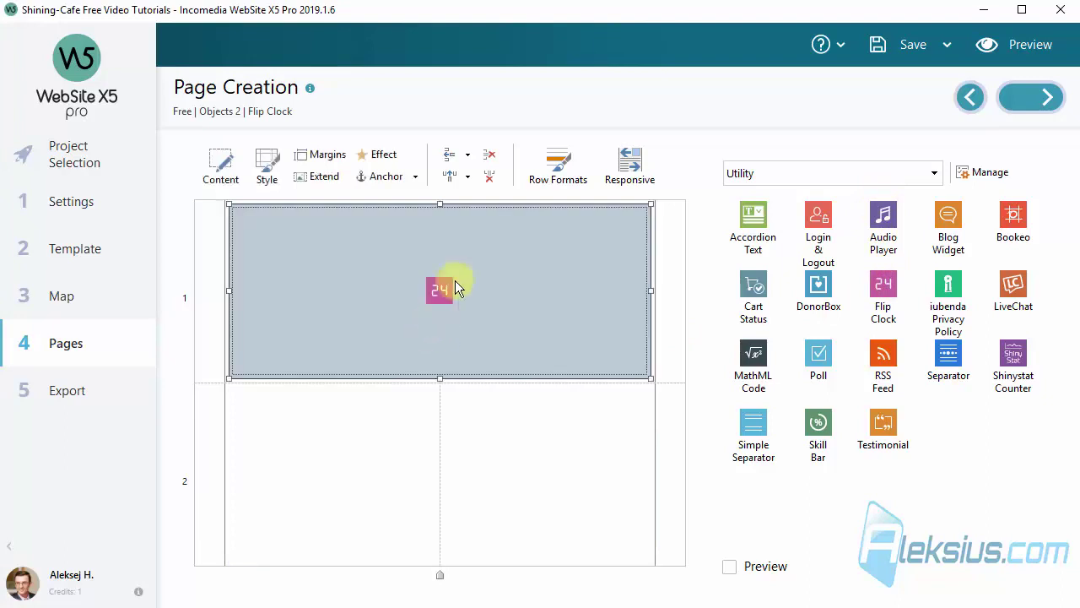
pyautogui.doubleClick(464, 253)
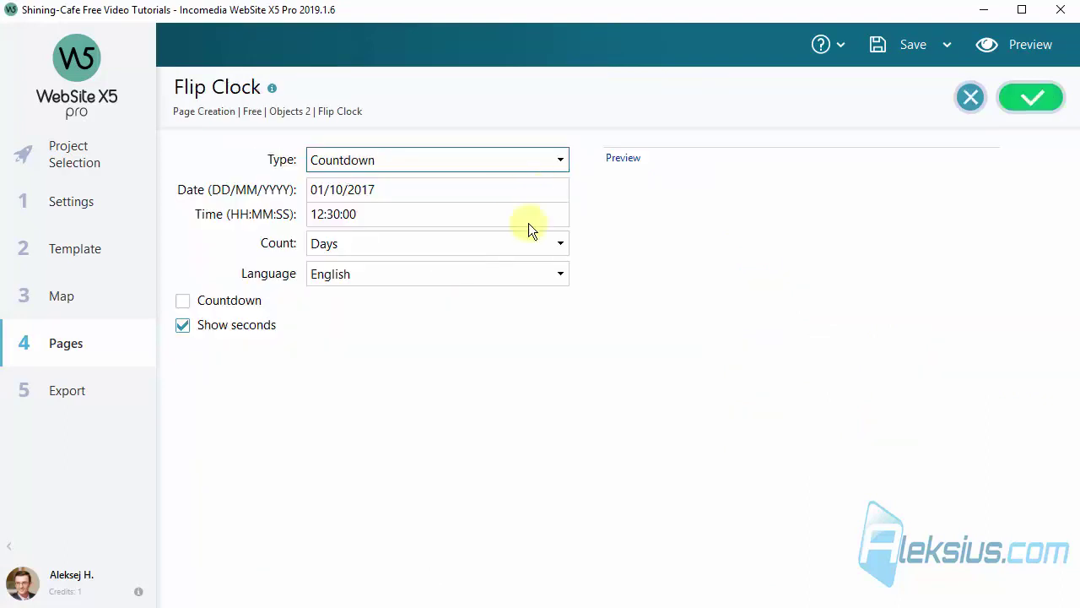
pyautogui.click(532, 161)
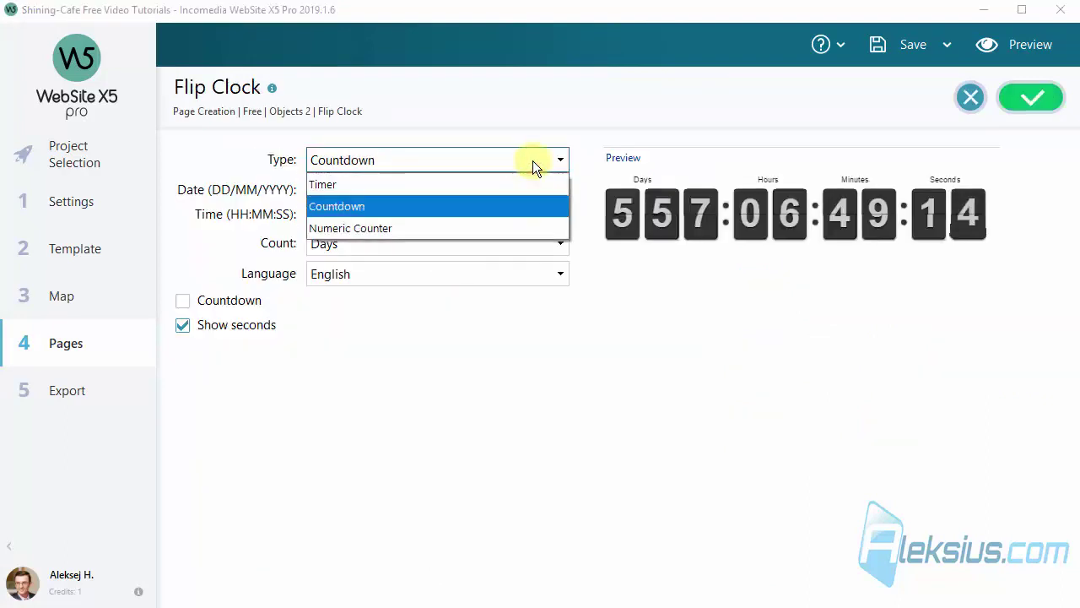
pyautogui.click(394, 185)
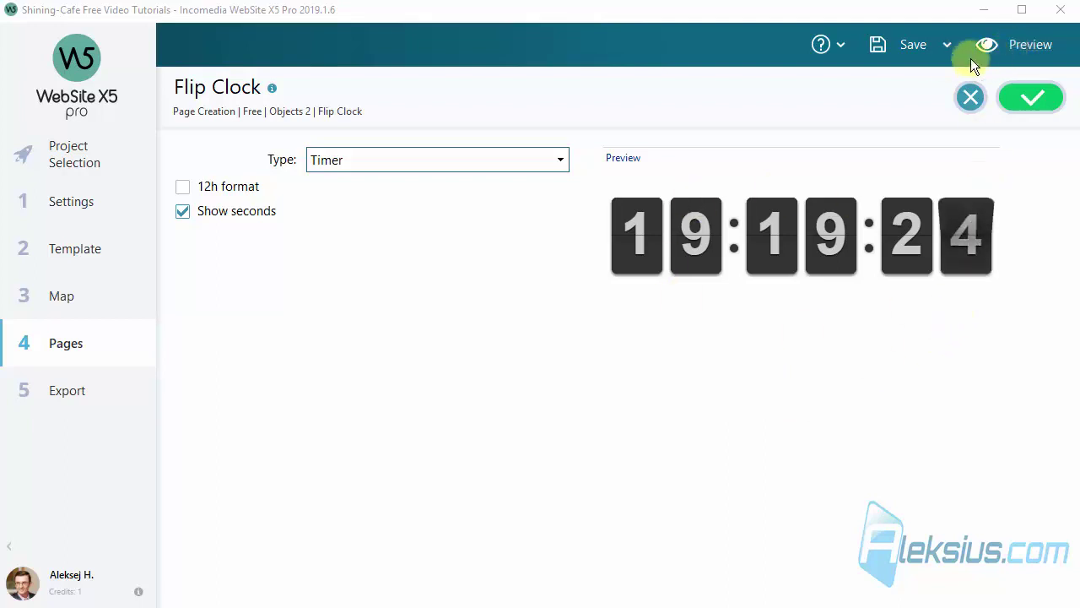
# - Preview the Flip Clock page in the desktop, smartphone and tablet viewports, and close the preview
pyautogui.click(1029, 47)
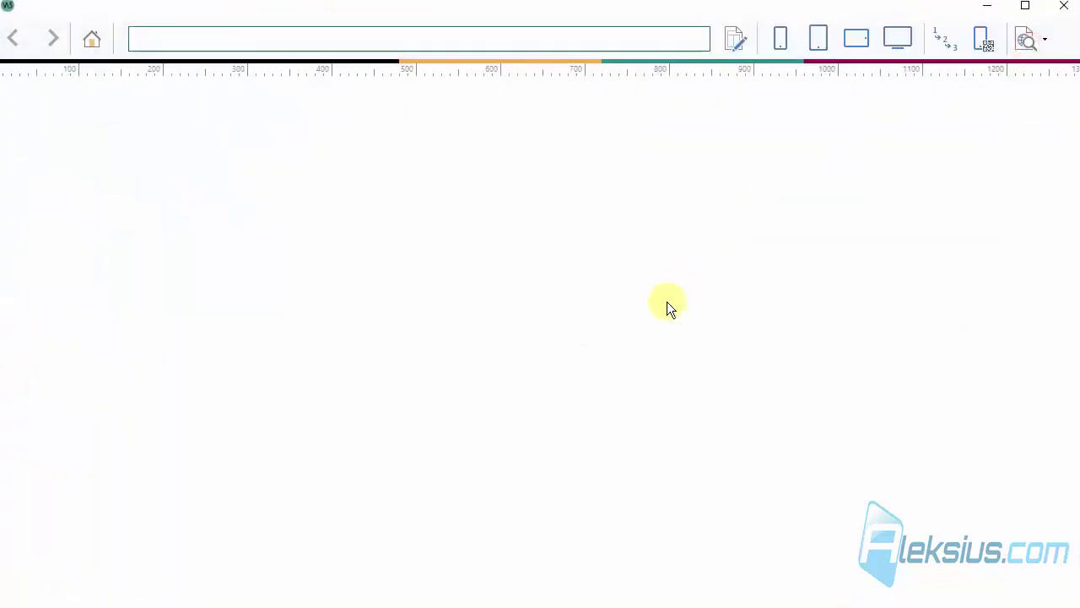
pyautogui.scroll(-1, 666, 299)
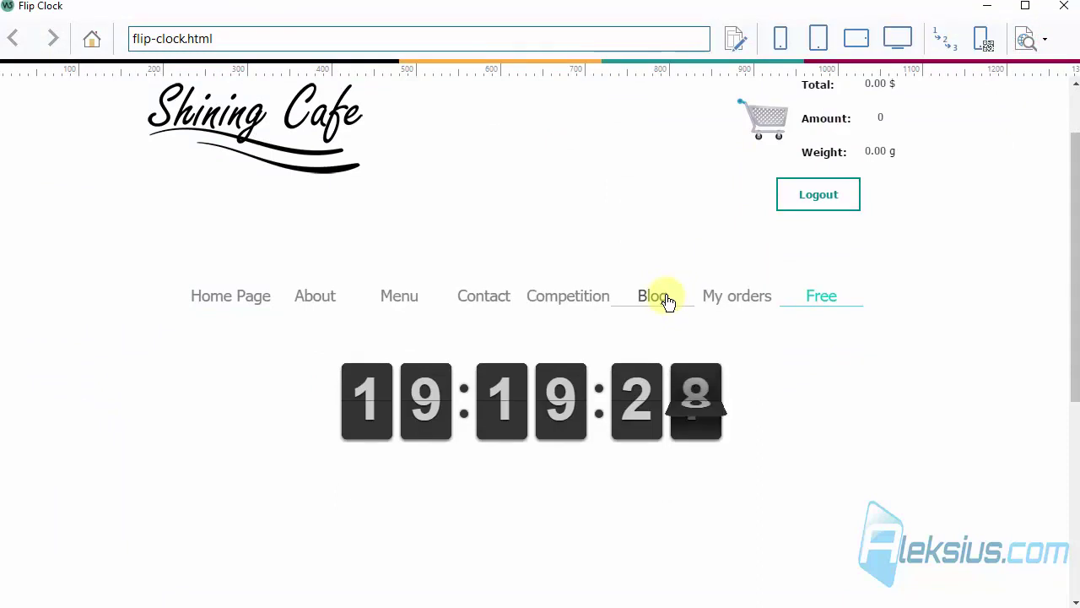
pyautogui.click(782, 38)
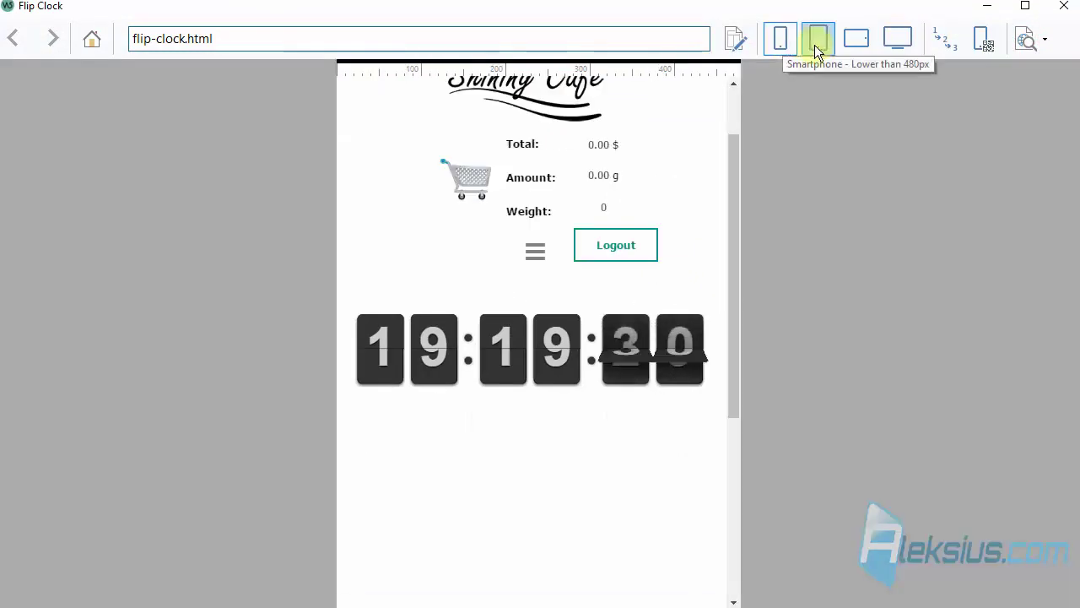
pyautogui.click(817, 40)
pyautogui.click(850, 47)
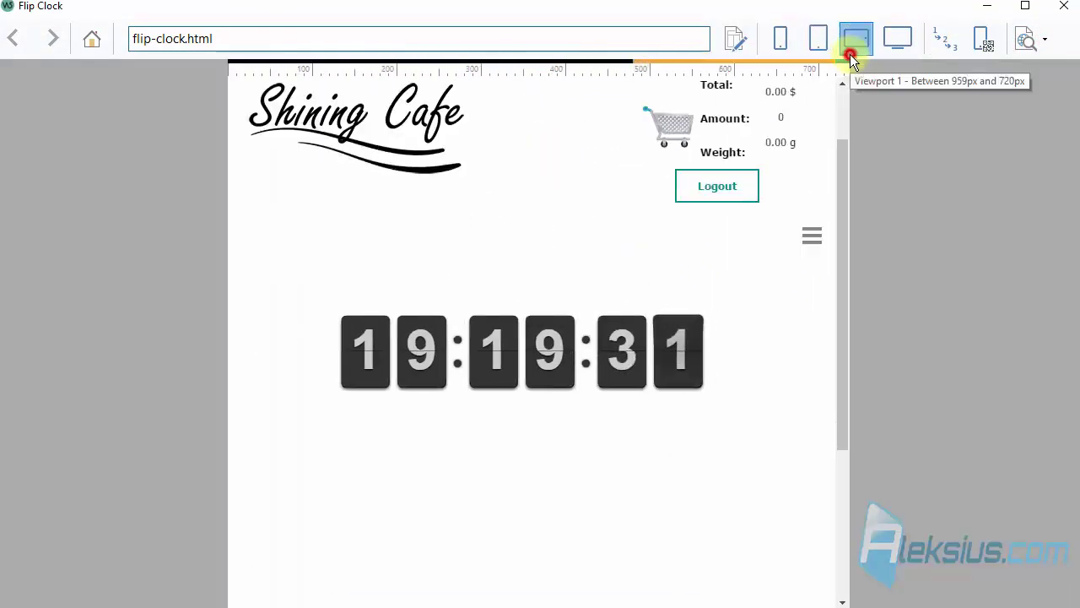
pyautogui.click(910, 39)
pyautogui.click(1065, 6)
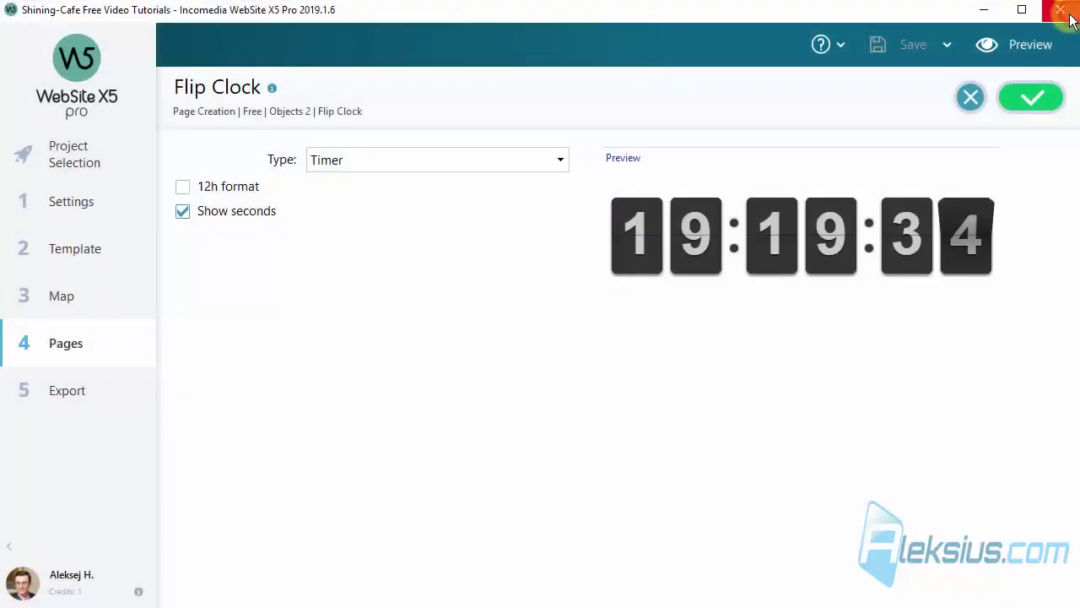
# - Try the timer's 12h format and its display without seconds, restoring each option after viewing it
pyautogui.click(356, 236)
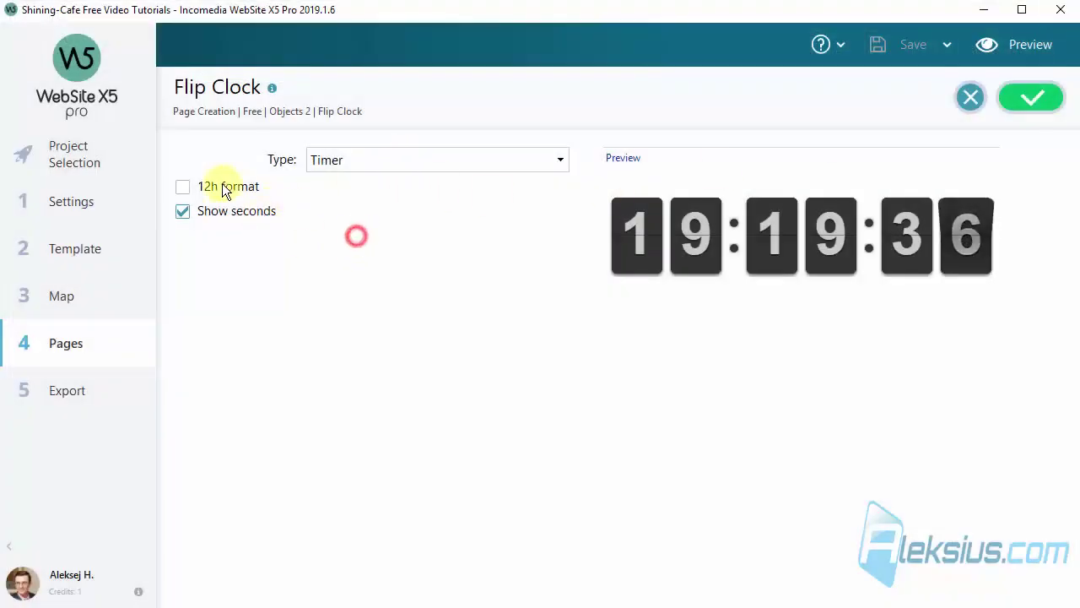
pyautogui.click(223, 187)
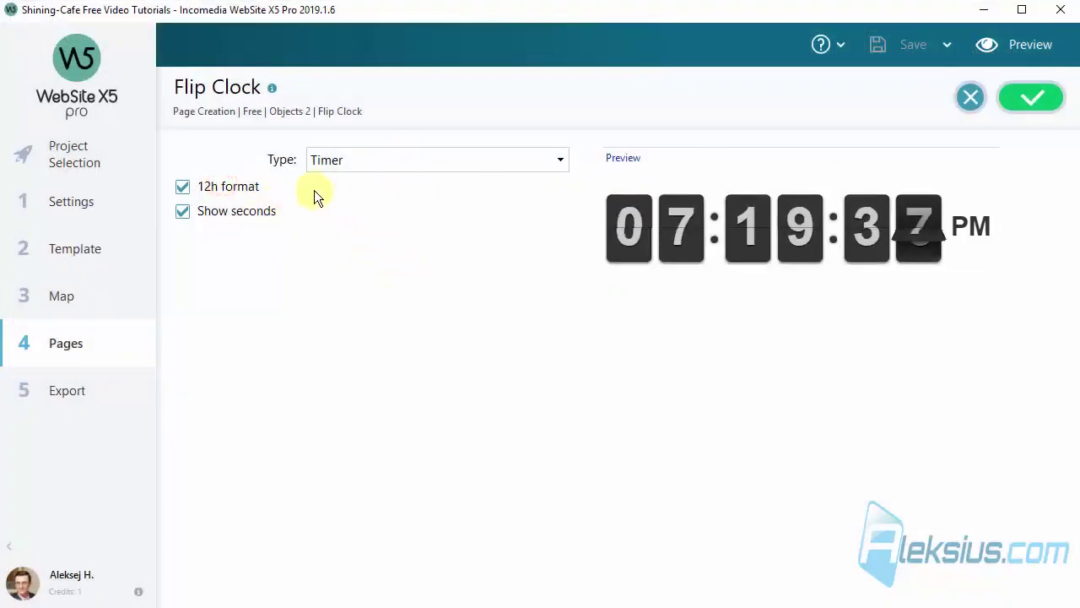
pyautogui.click(241, 187)
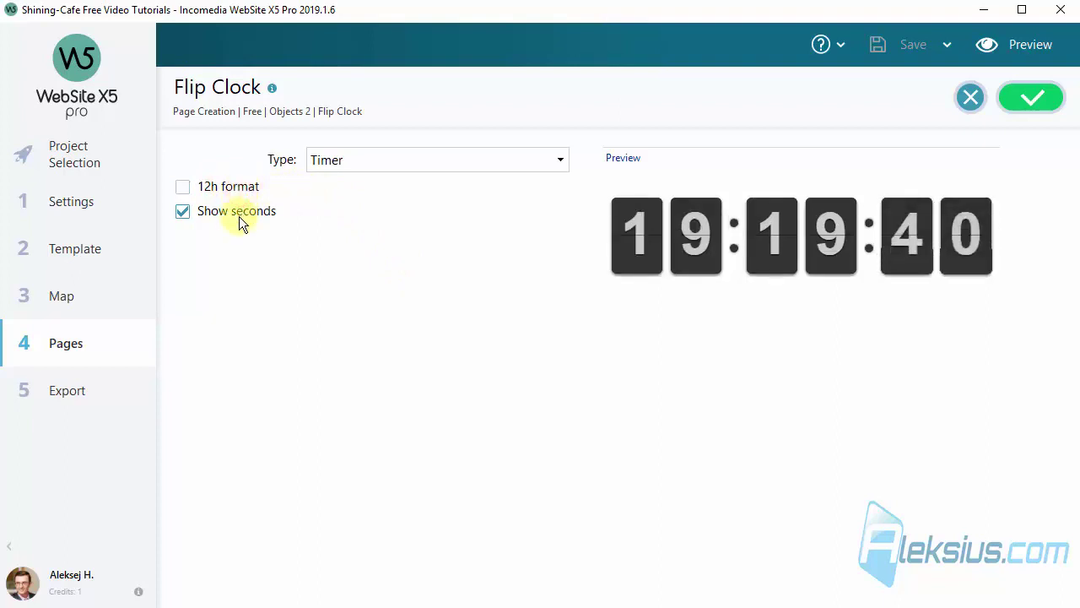
pyautogui.click(239, 216)
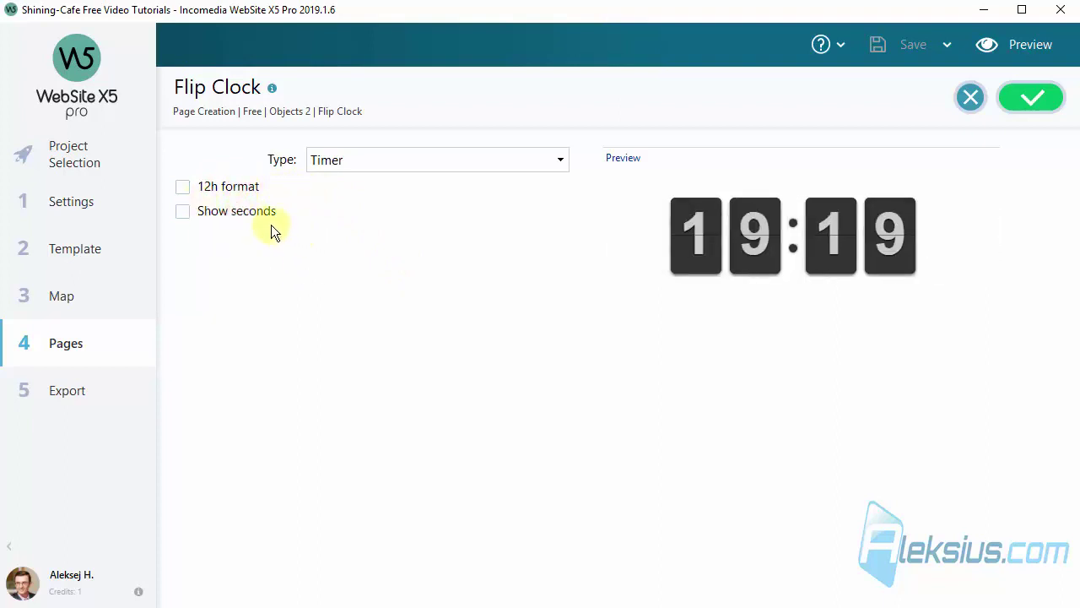
pyautogui.click(264, 219)
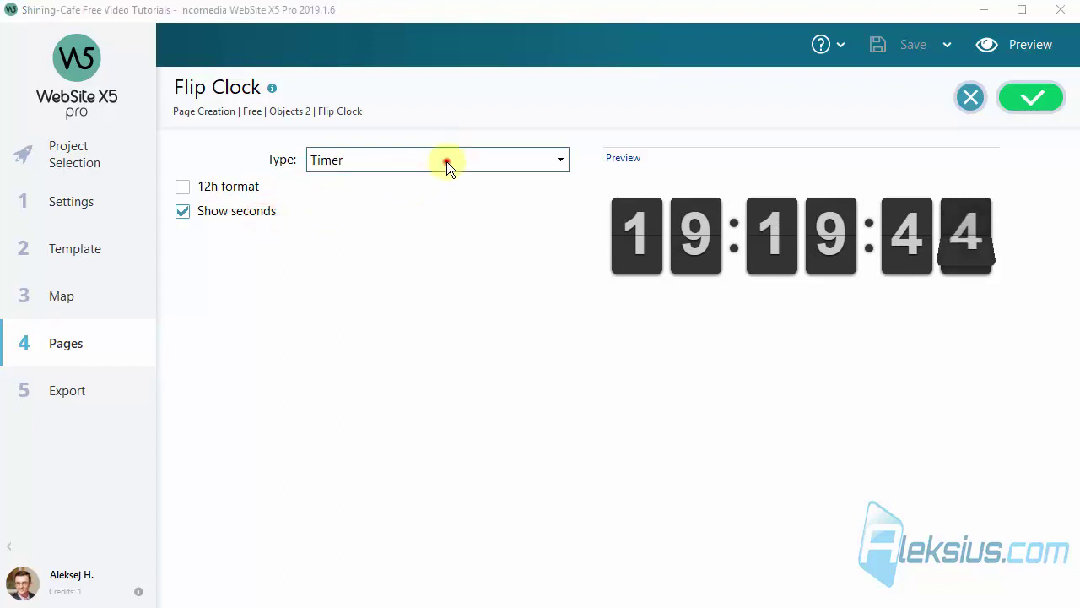
# - Switch the flip clock to the Countdown type and set its date to 12/04/2019
pyautogui.click(447, 161)
pyautogui.click(438, 201)
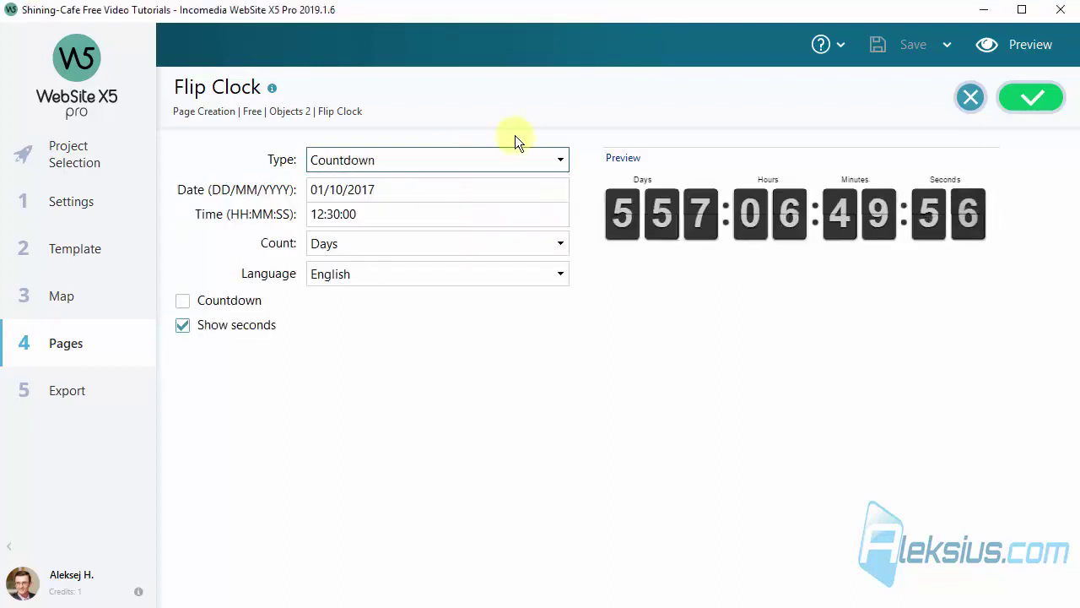
pyautogui.click(326, 187)
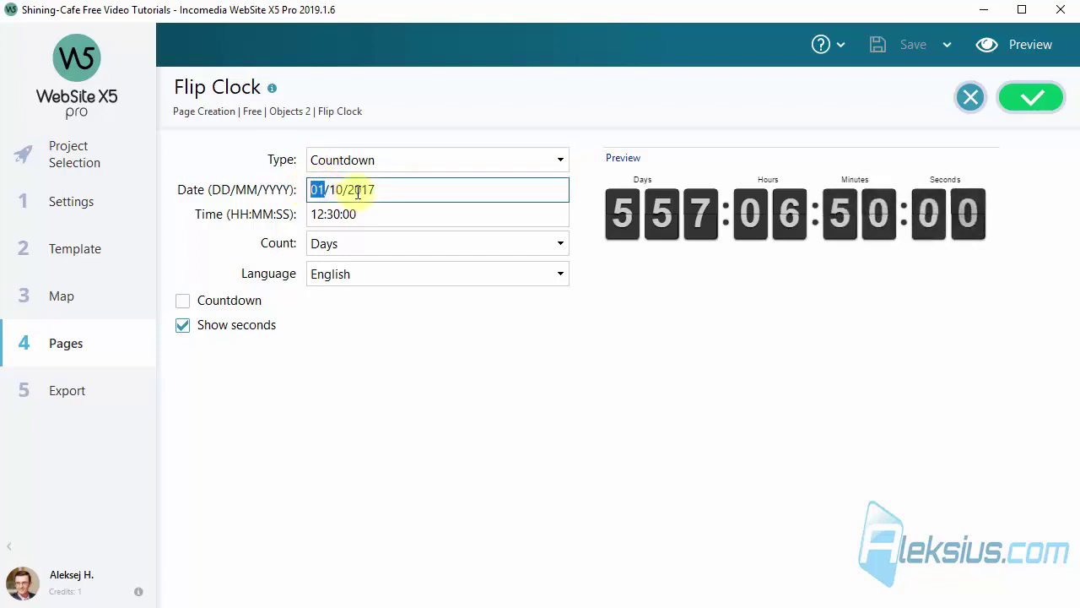
pyautogui.click(340, 189)
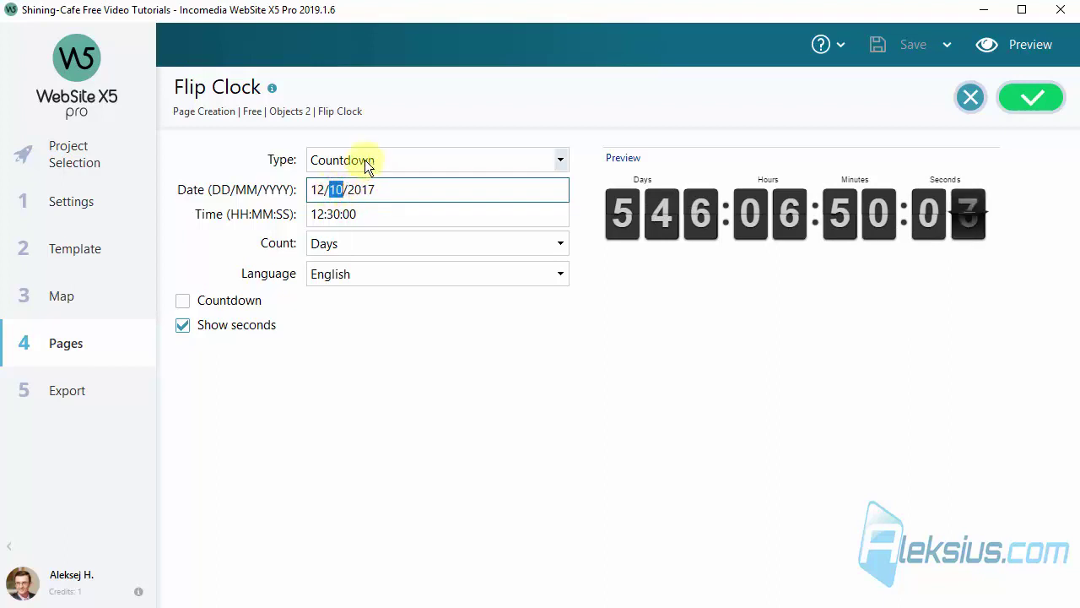
pyautogui.write('04')
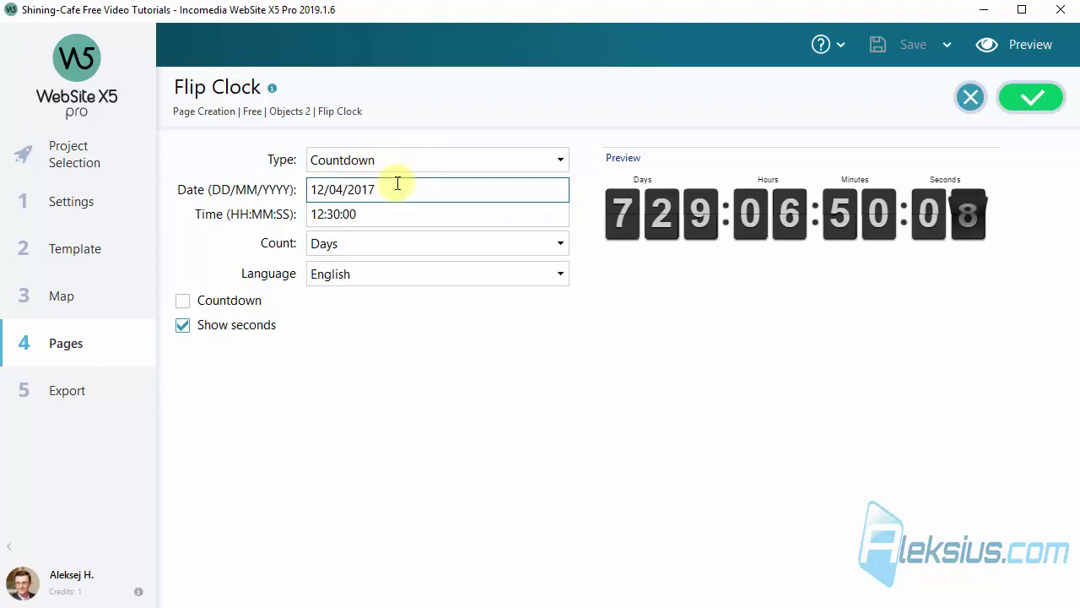
pyautogui.press('BackSpace')
pyautogui.write('9')
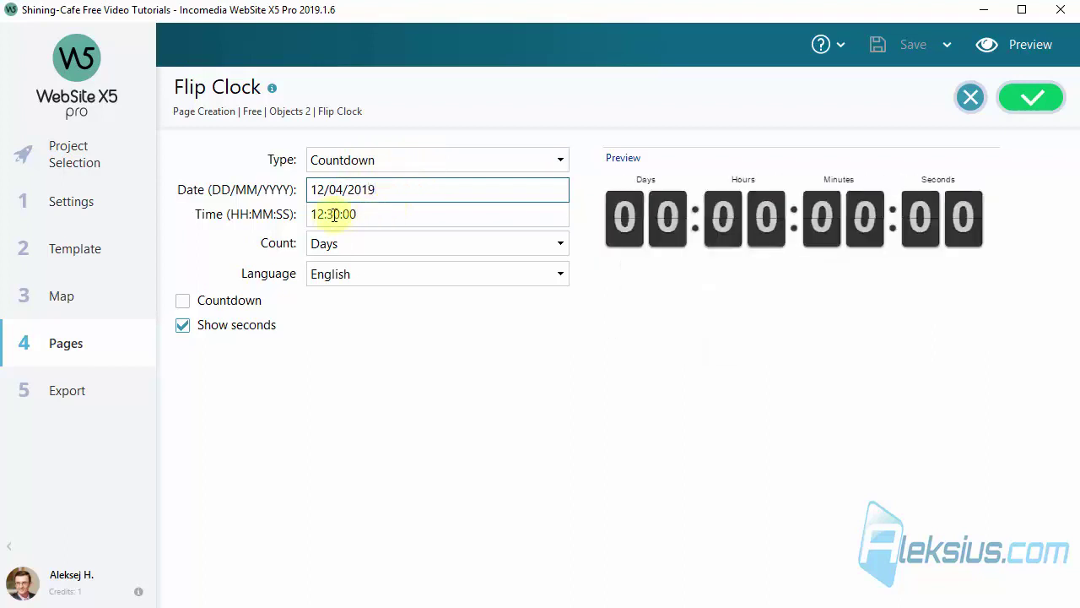
# - Look through the languages available for the countdown, keeping English selected
pyautogui.click(356, 279)
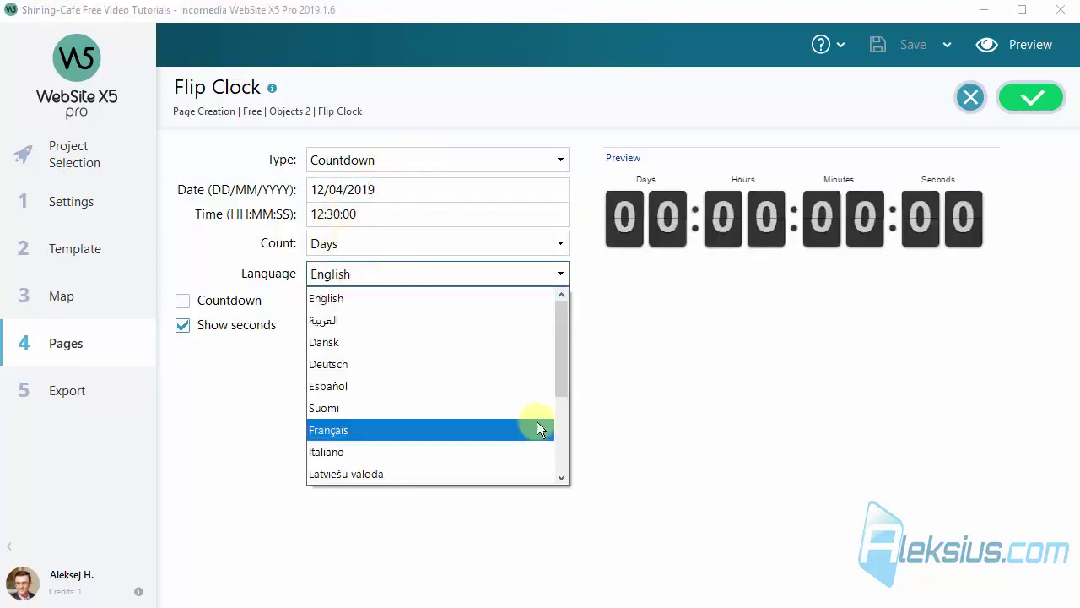
pyautogui.moveTo(560, 326); pyautogui.dragTo(639, 326)
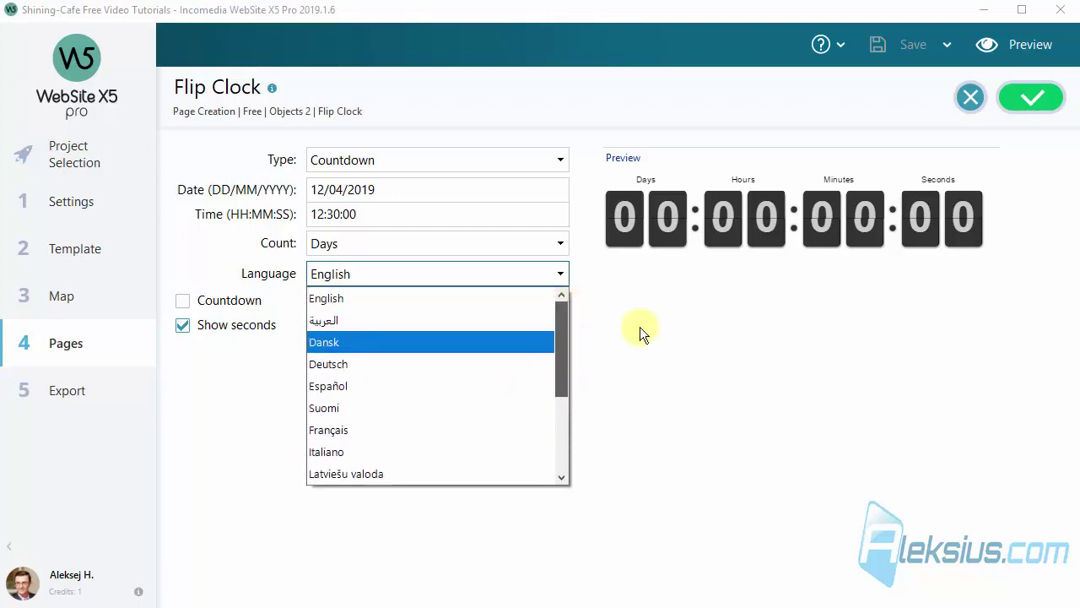
pyautogui.click(714, 365)
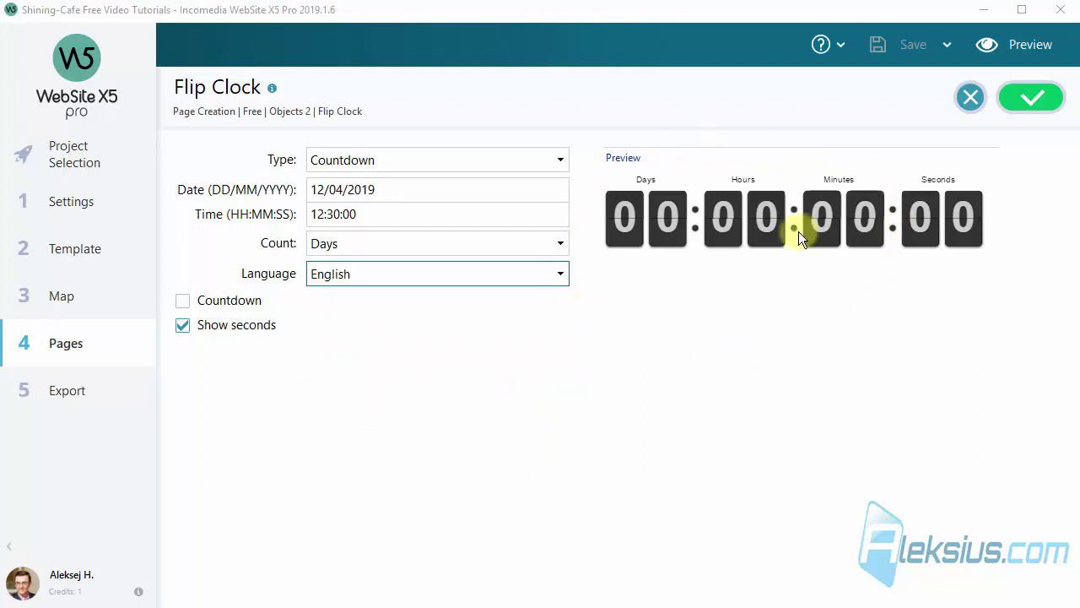
# - Enable the flip clock's Countdown option and preview the page in the desktop, smartphone and tablet viewports, then close the preview
pyautogui.click(242, 304)
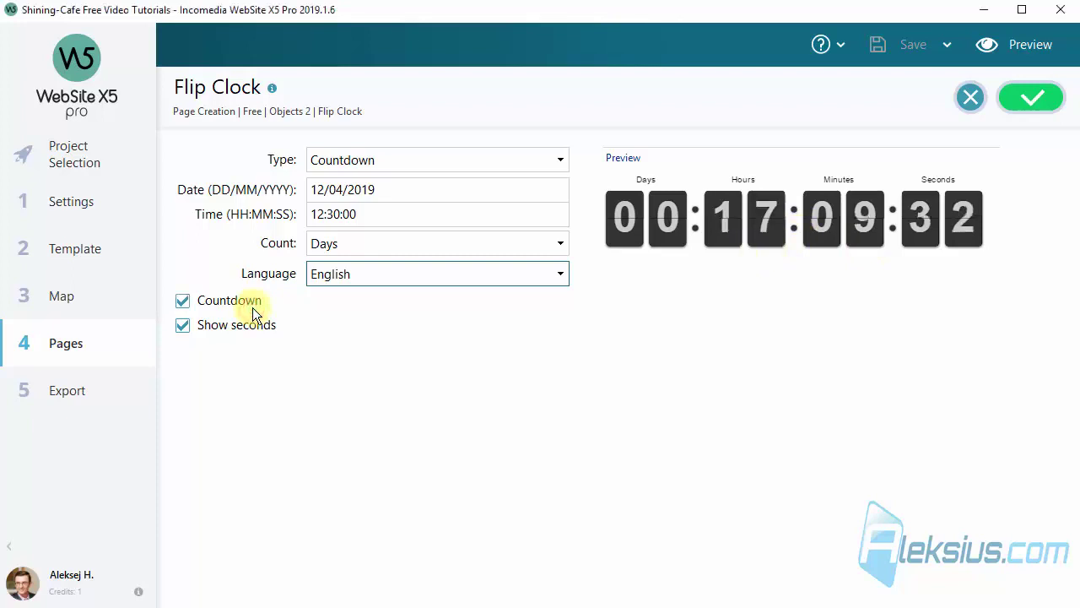
pyautogui.click(1036, 49)
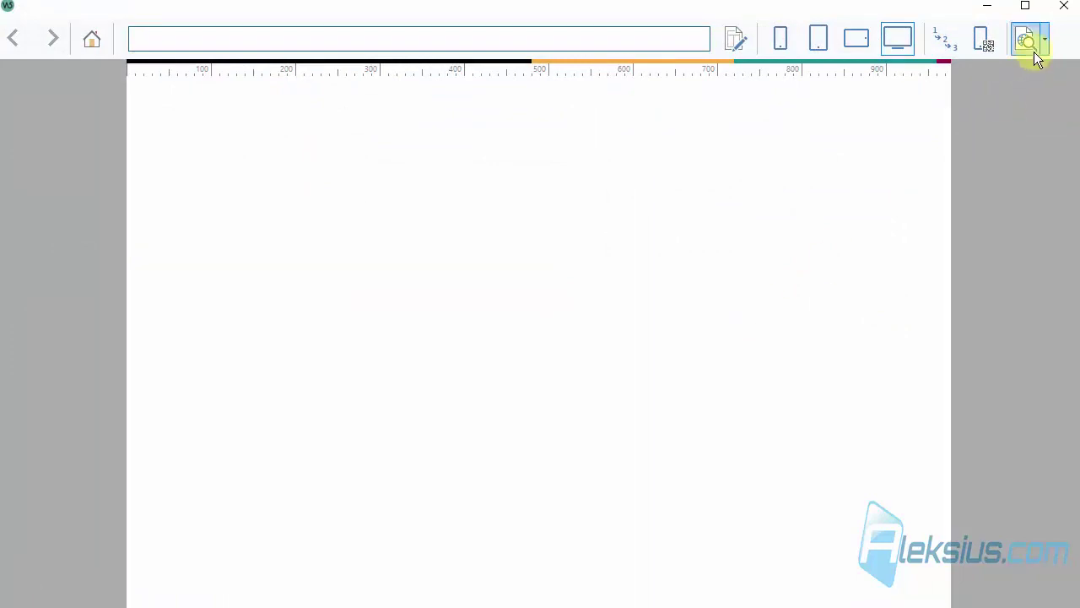
pyautogui.click(906, 45)
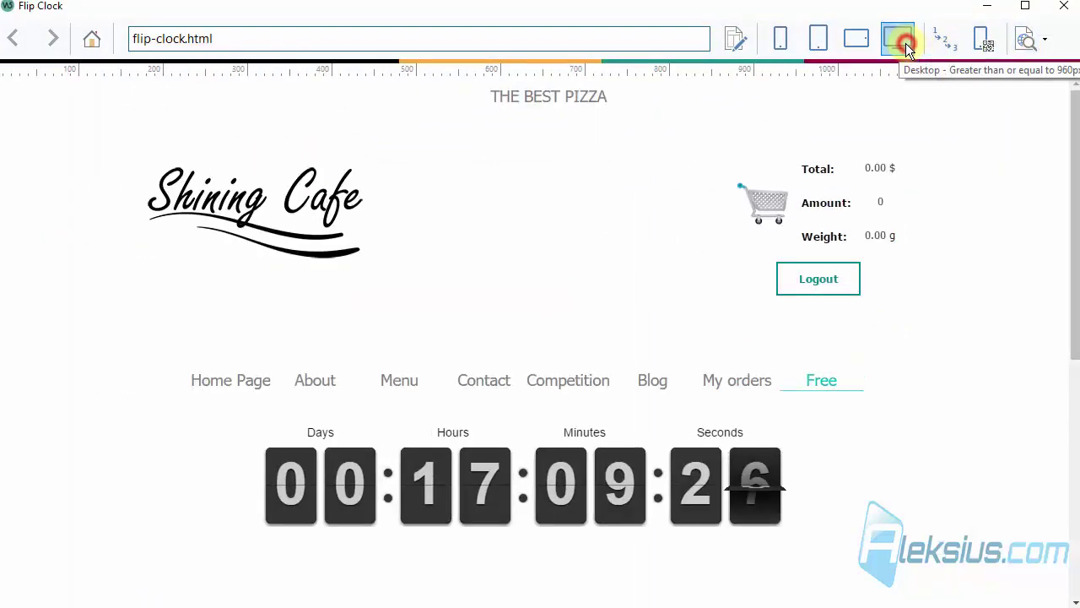
pyautogui.scroll(-2, 740, 247)
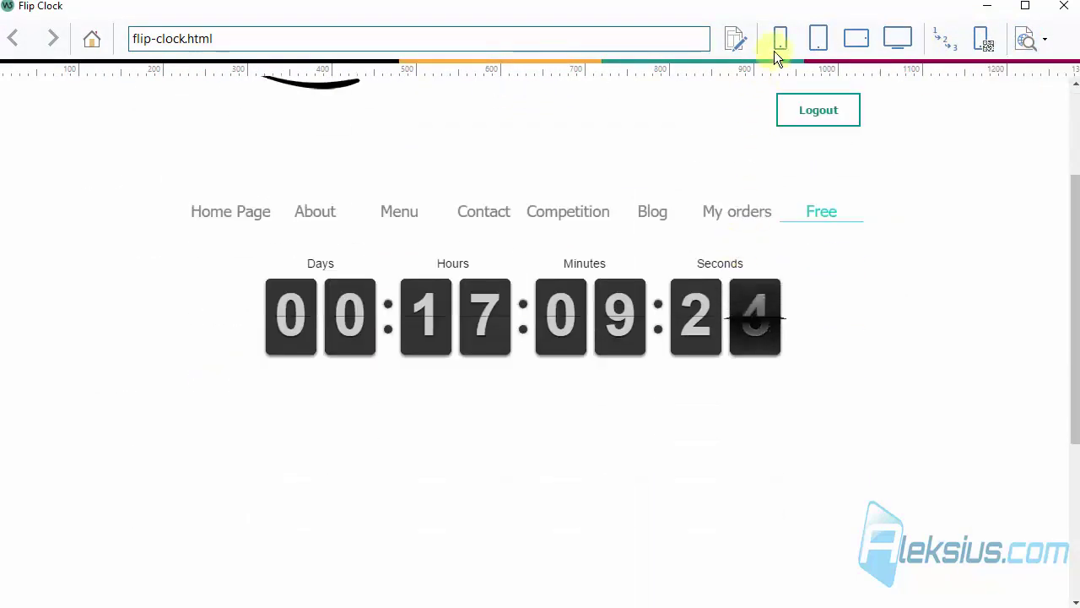
pyautogui.click(785, 40)
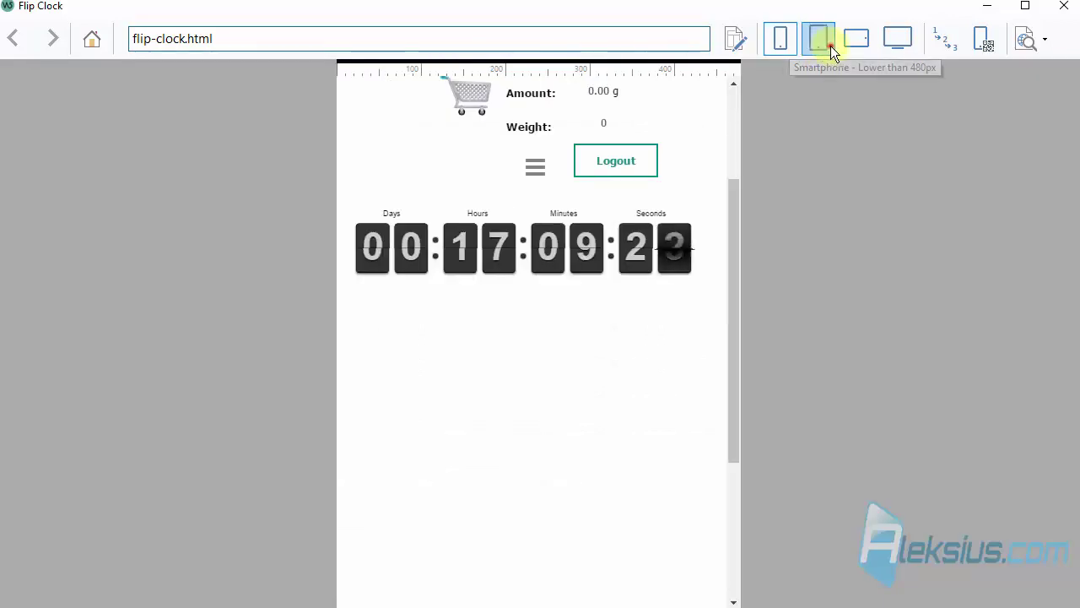
pyautogui.click(830, 46)
pyautogui.click(856, 38)
pyautogui.click(897, 38)
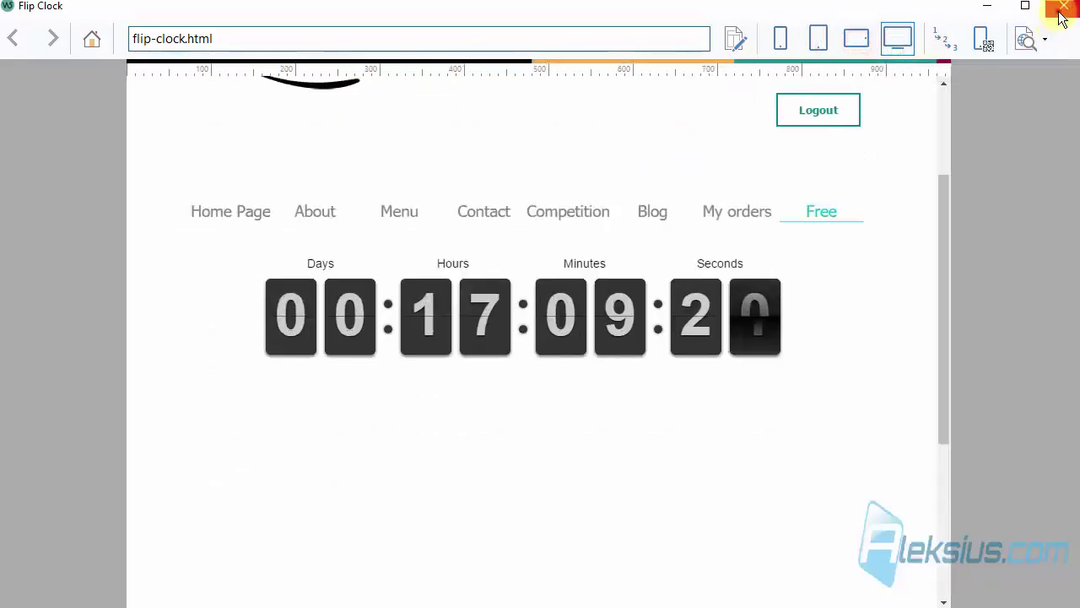
pyautogui.click(1062, 15)
# - Switch the flip clock to a Numeric Counter with starting value 100, increment 10 and the Countdown option enabled
pyautogui.click(450, 157)
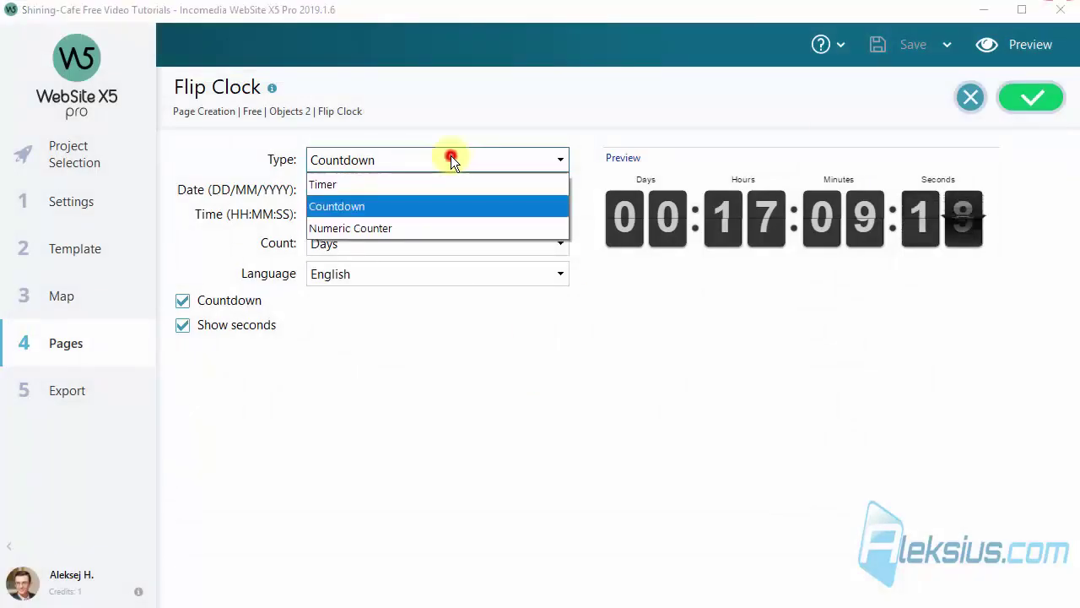
pyautogui.click(413, 227)
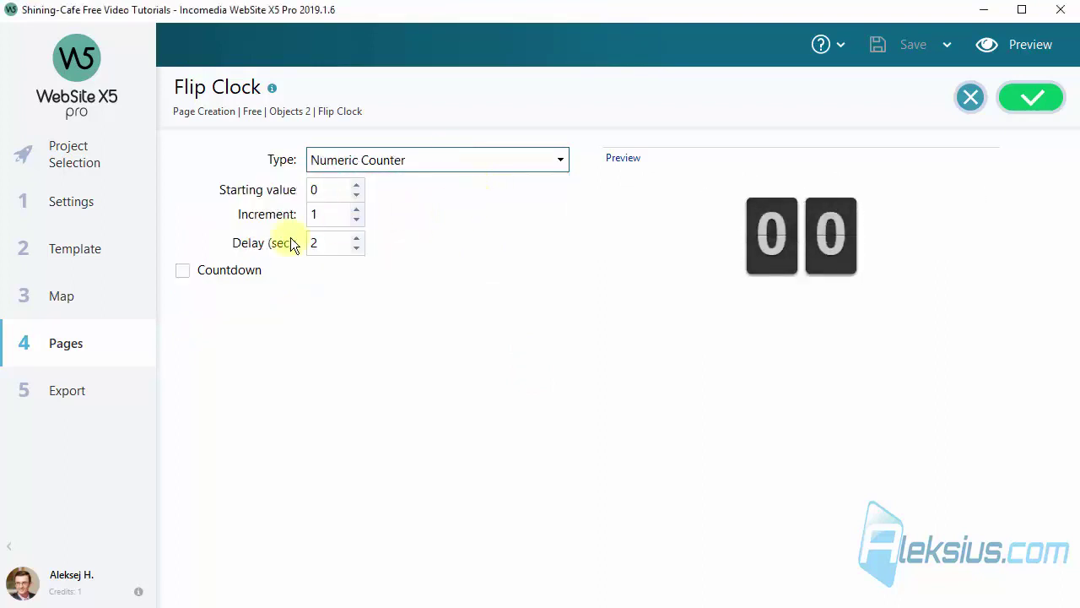
pyautogui.click(339, 187)
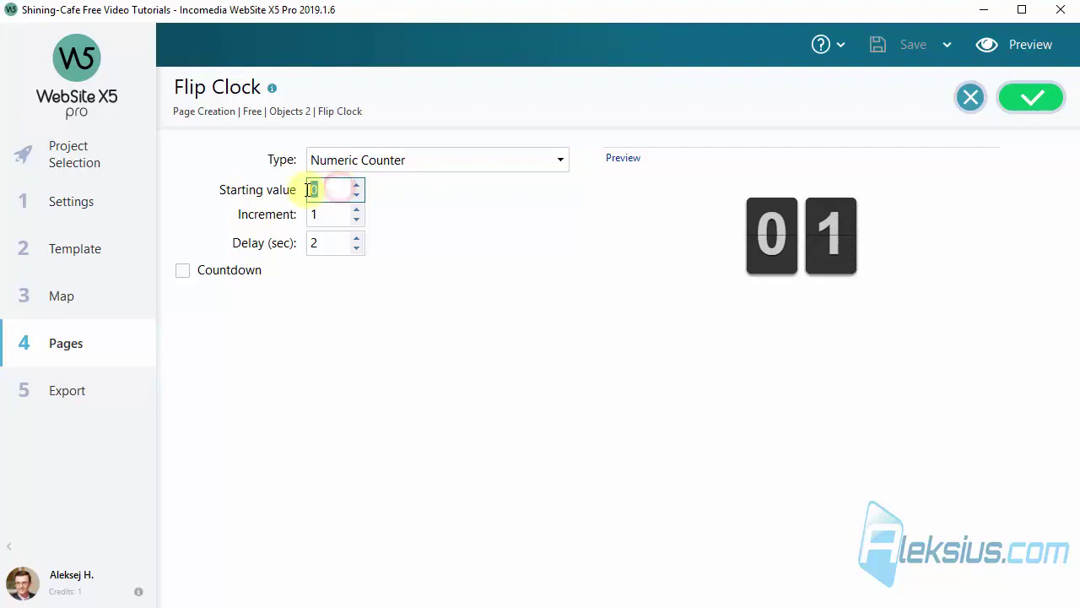
pyautogui.write('100')
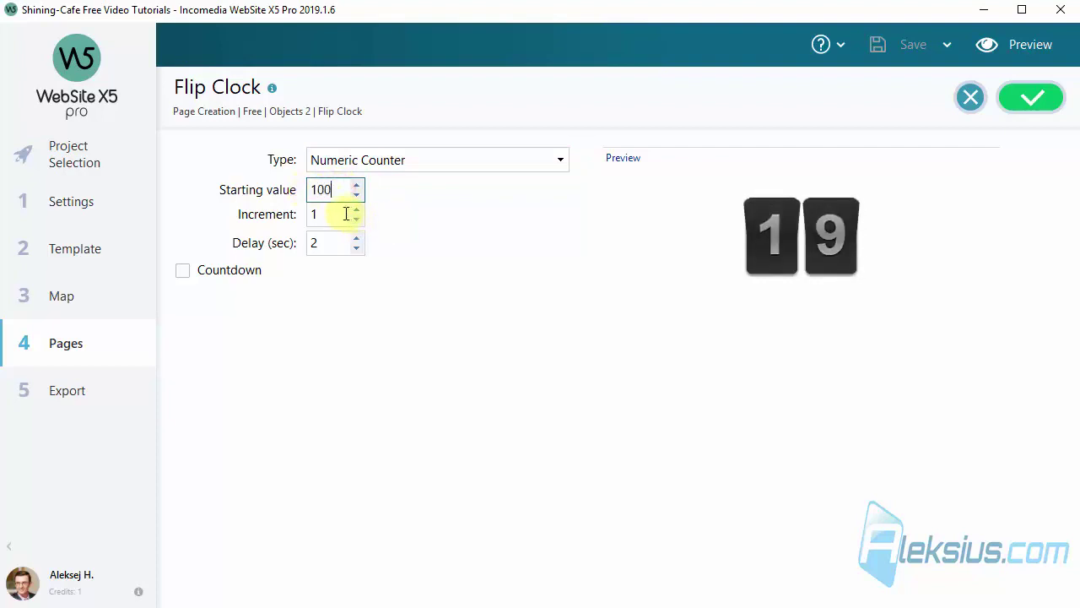
pyautogui.click(346, 213)
pyautogui.write('0')
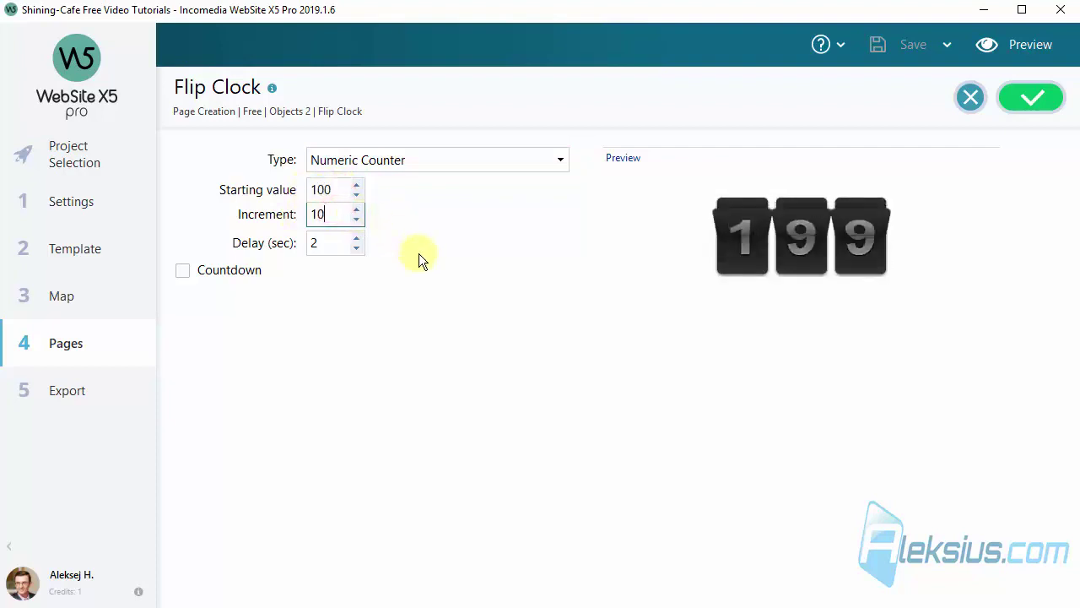
pyautogui.click(235, 271)
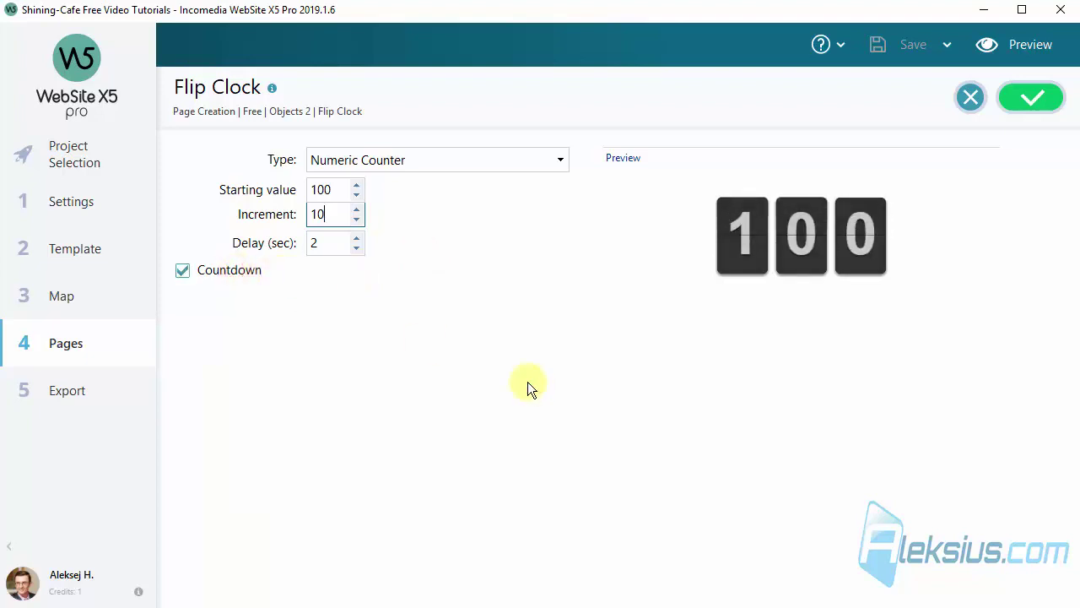
# - Preview the numeric counter on the Flip Clock page in the smartphone and desktop viewports, and close the preview
pyautogui.click(1012, 52)
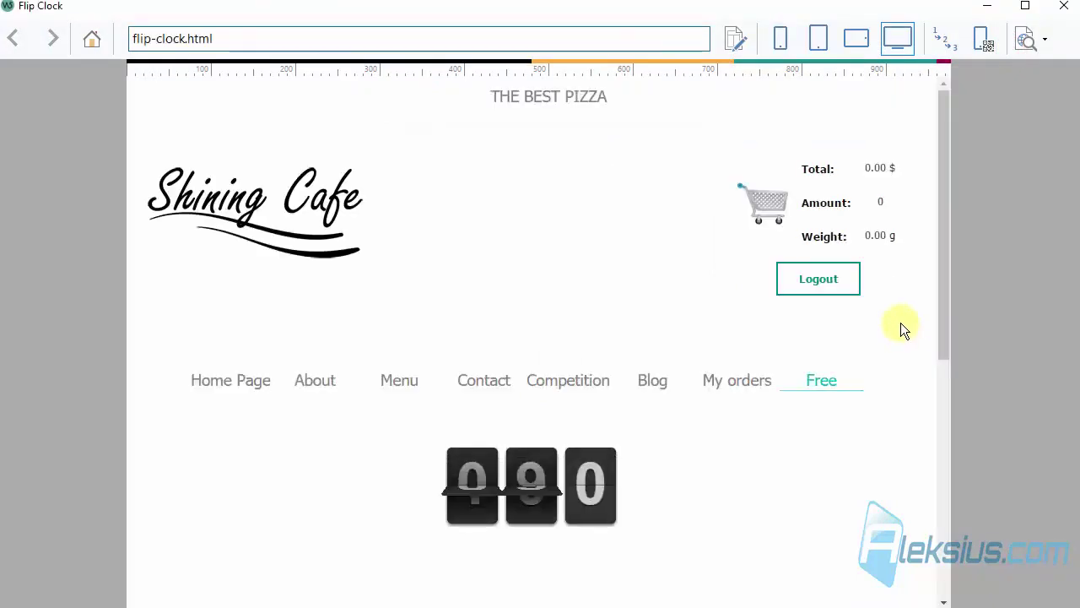
pyautogui.click(780, 38)
pyautogui.click(909, 35)
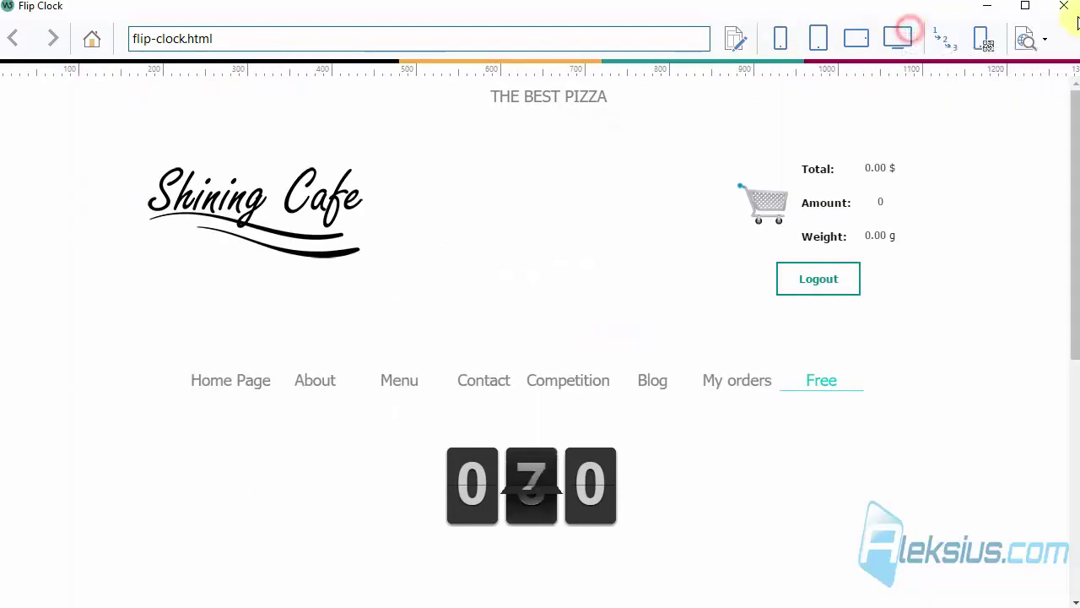
pyautogui.click(1064, 6)
# - Return the flip clock to the Countdown type and set its date to 12/04/2023
pyautogui.click(404, 152)
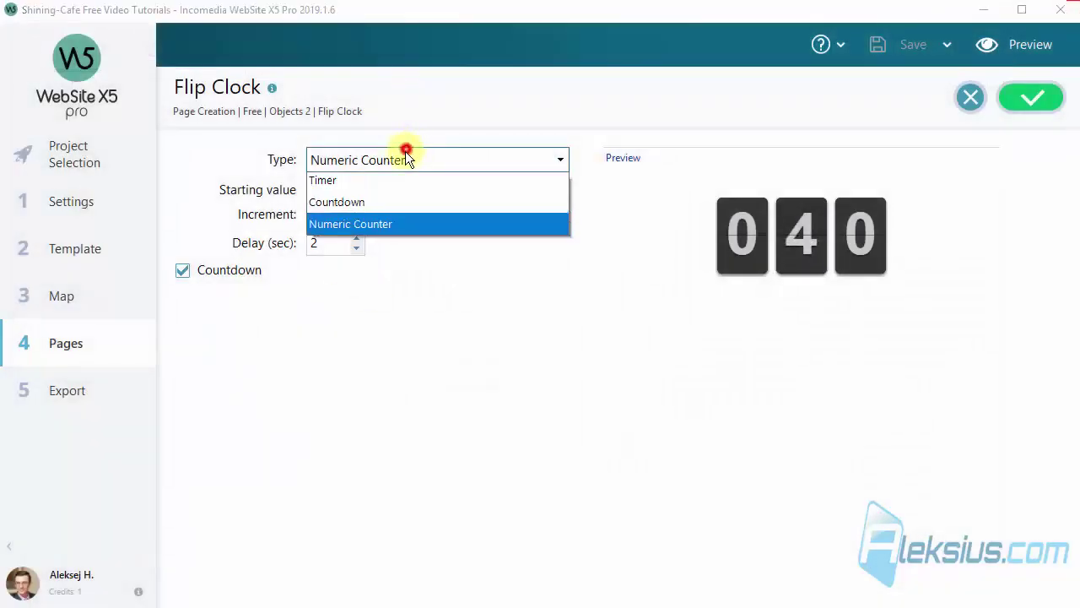
pyautogui.click(392, 202)
pyautogui.click(524, 417)
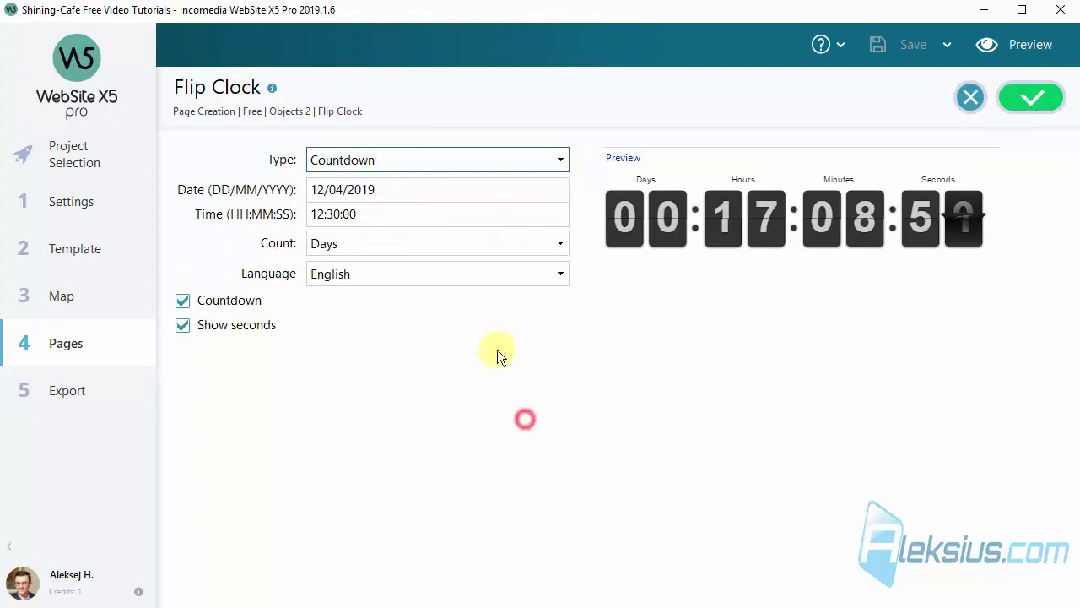
pyautogui.click(393, 186)
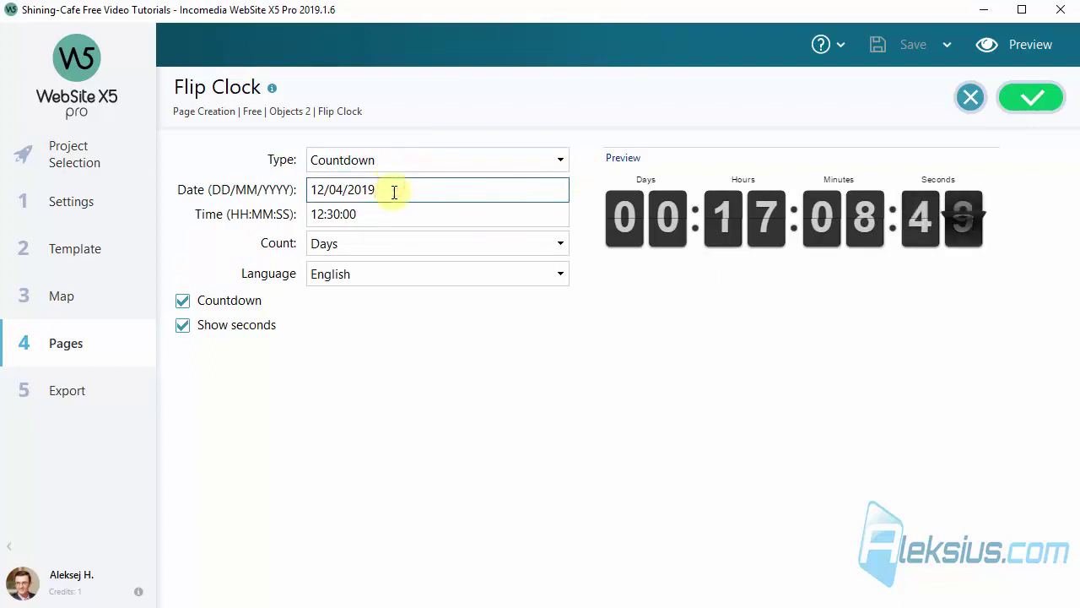
pyautogui.press('BackSpace')
pyautogui.press('BackSpace')
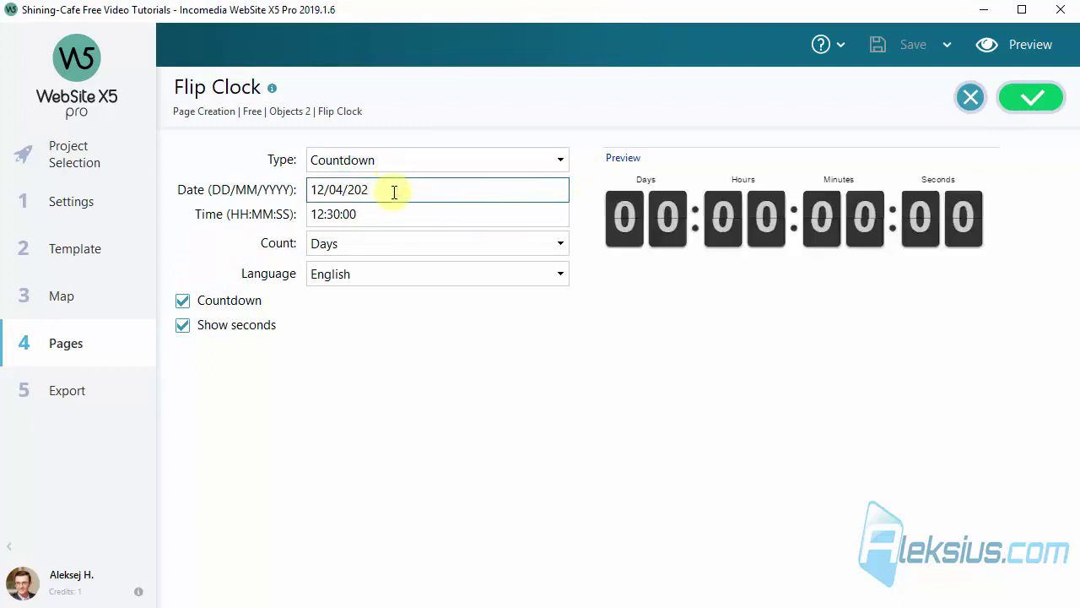
pyautogui.write('23')
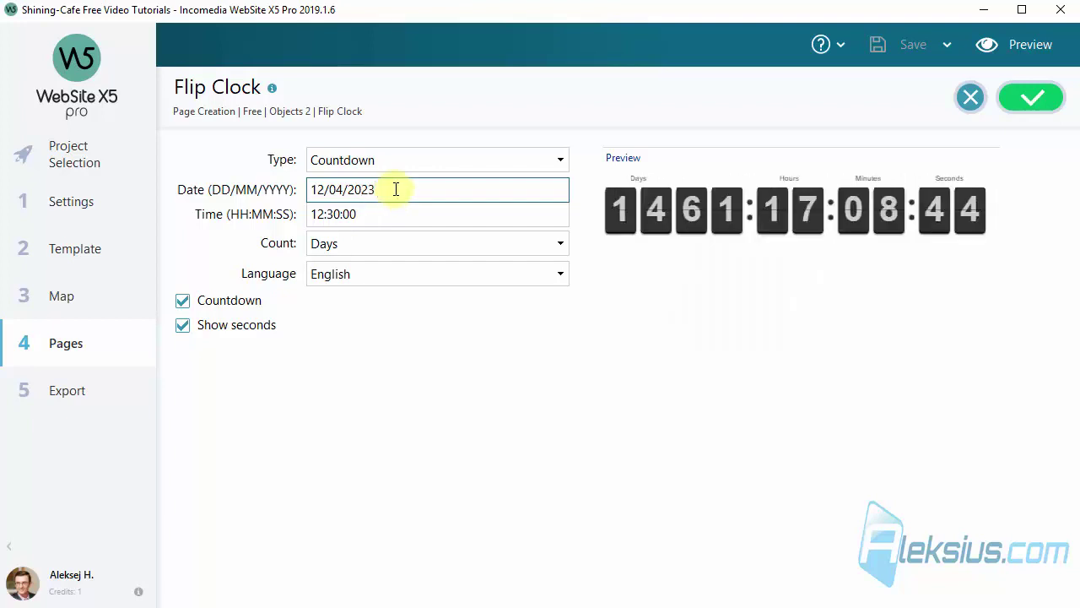
# - Preview the countdown on the Flip Clock page, close the preview and accept the object's settings
pyautogui.click(996, 42)
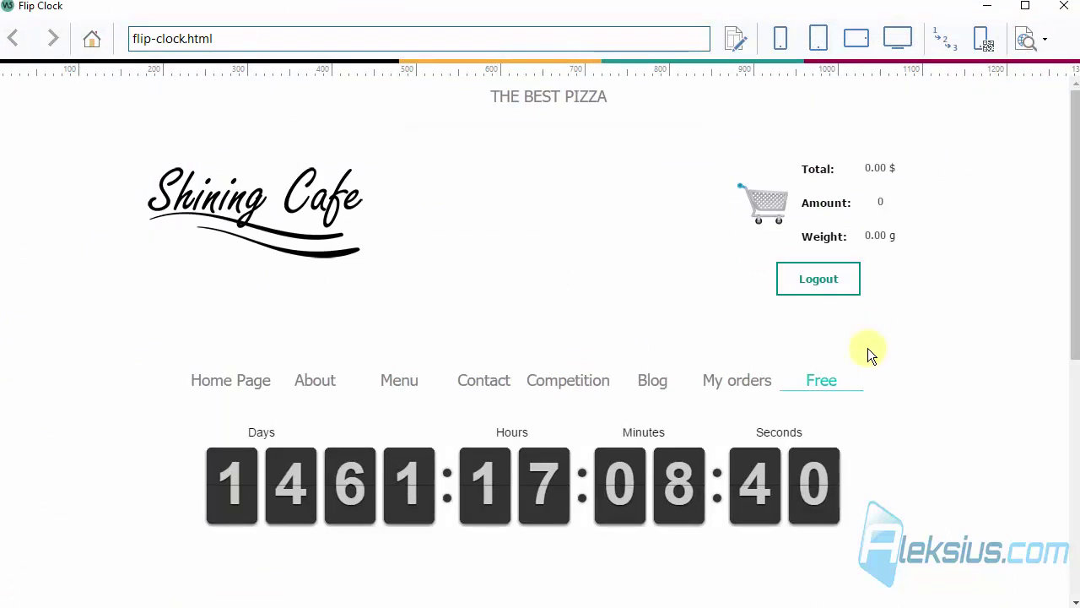
pyautogui.click(1064, 7)
pyautogui.click(1032, 98)
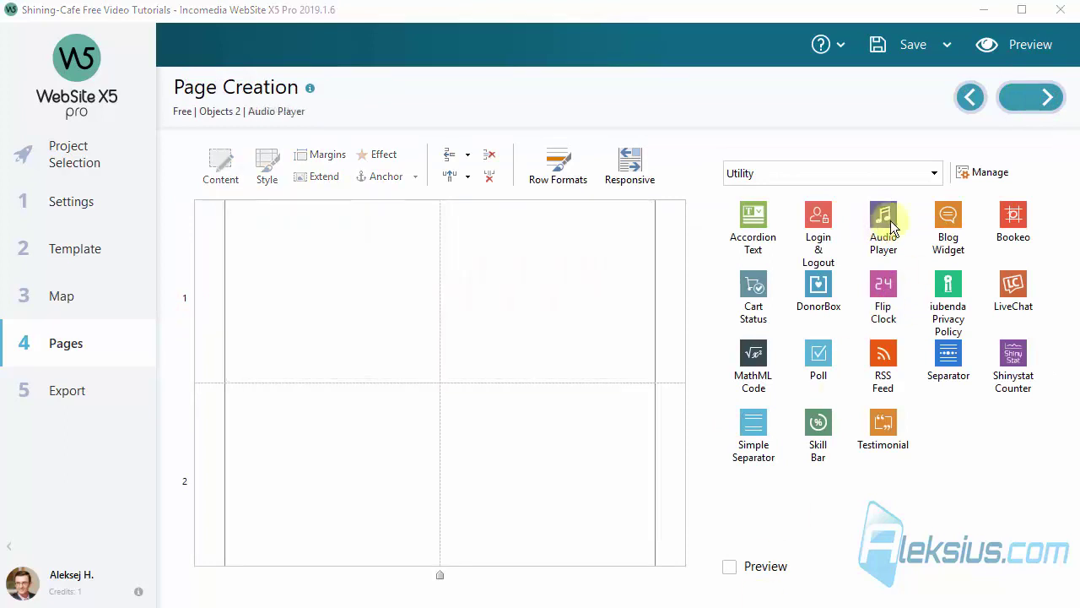
# - Place an Audio Player object across both columns of row 1 and set its album title to Modern Talking
pyautogui.moveTo(891, 224); pyautogui.dragTo(436, 288)
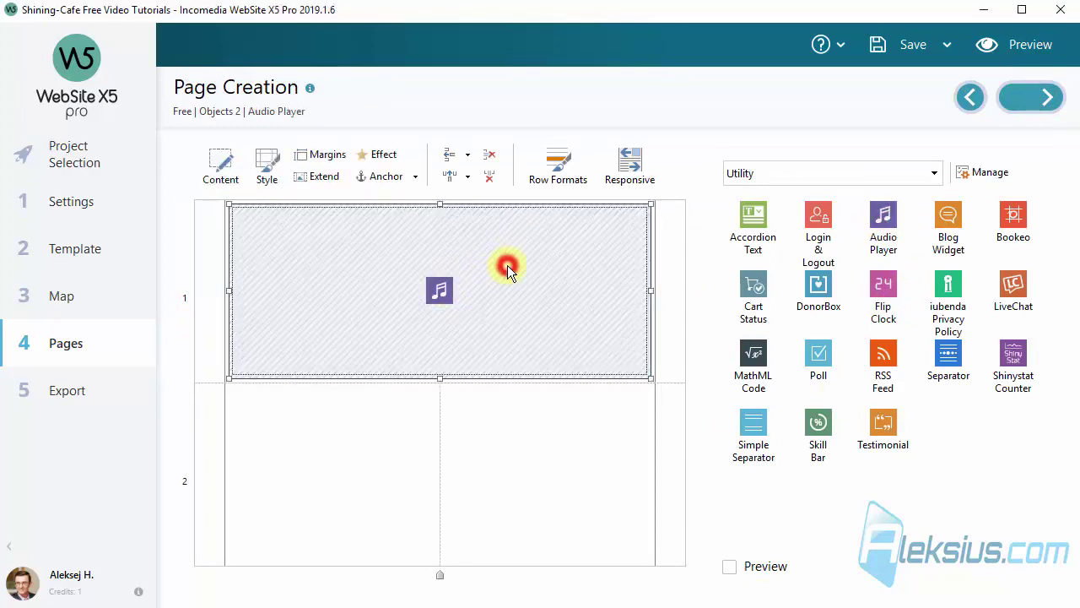
pyautogui.doubleClick(507, 265)
pyautogui.write('Modern Talking')
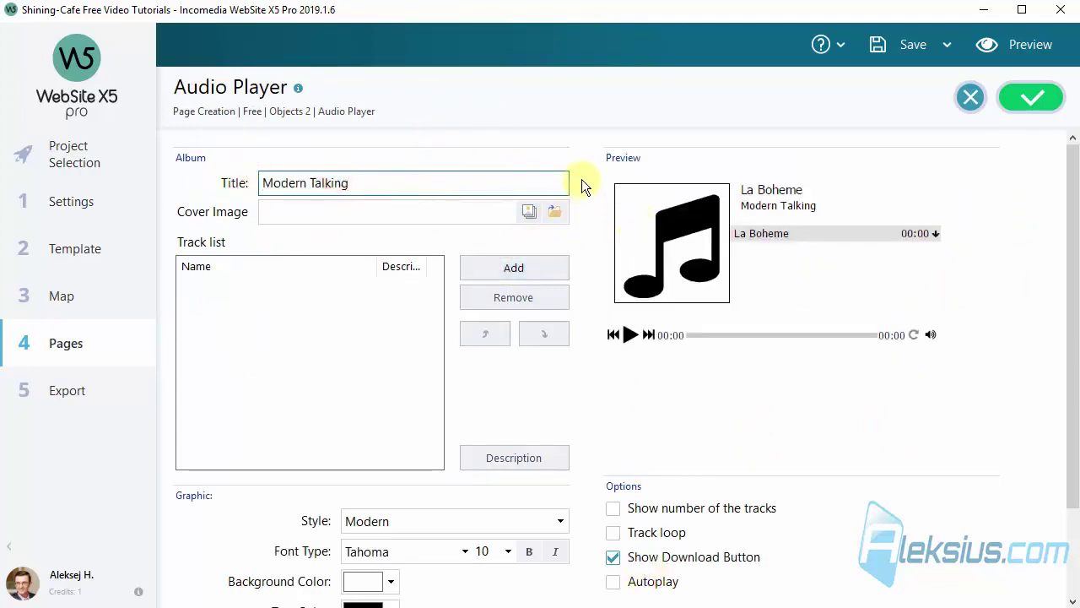
# - Set the album's cover image to modern-talking from the 9 RSS Feed, Accordion Text and other objects folder
pyautogui.click(561, 216)
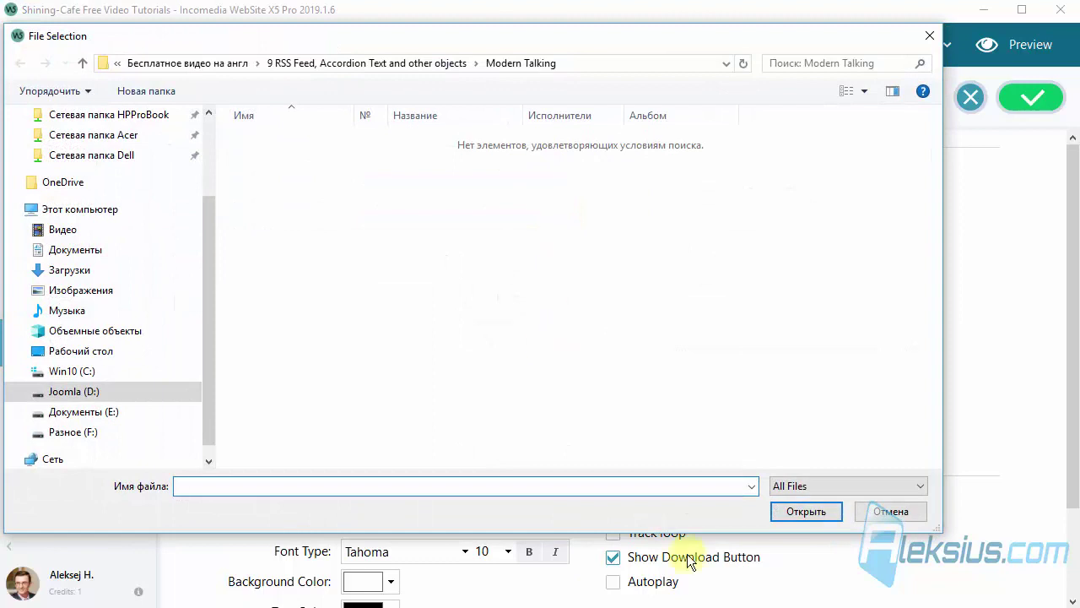
pyautogui.click(608, 248)
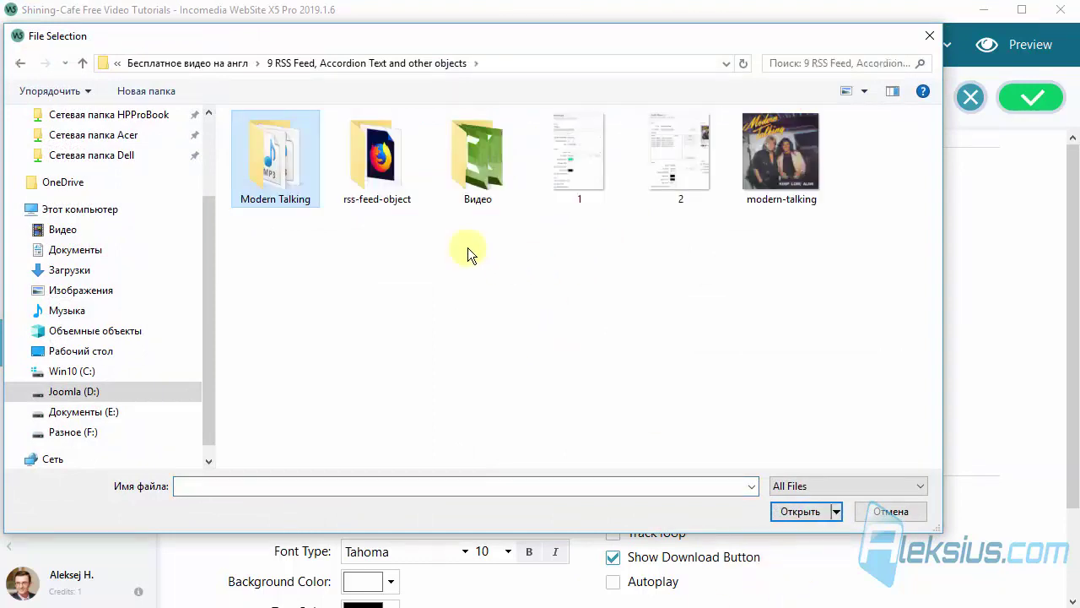
pyautogui.doubleClick(782, 165)
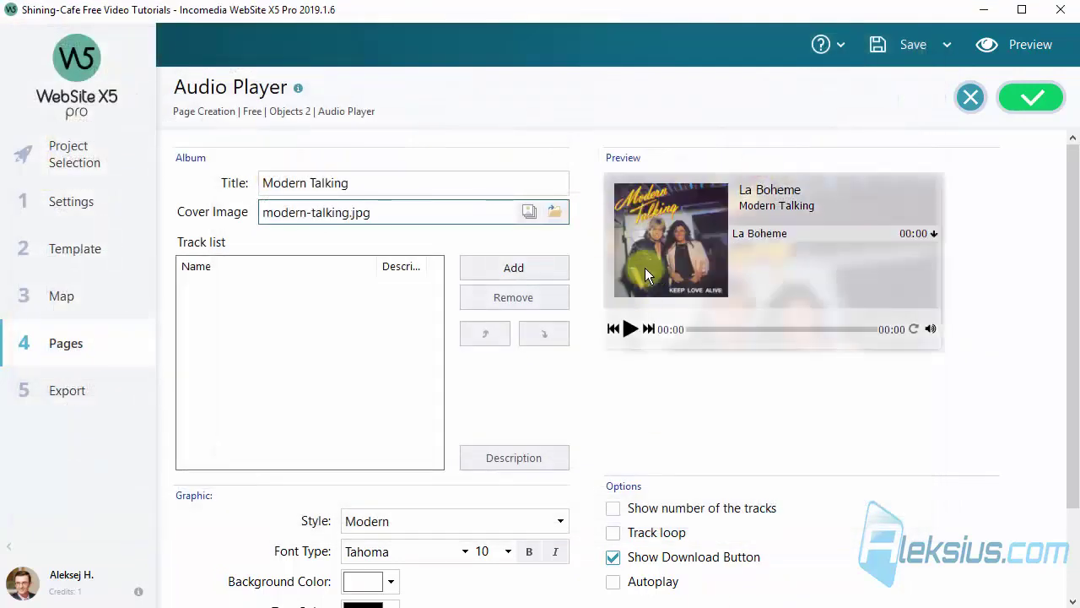
# - Add all five MP3 files from the Modern Talking folder to the audio player's track list
pyautogui.click(525, 270)
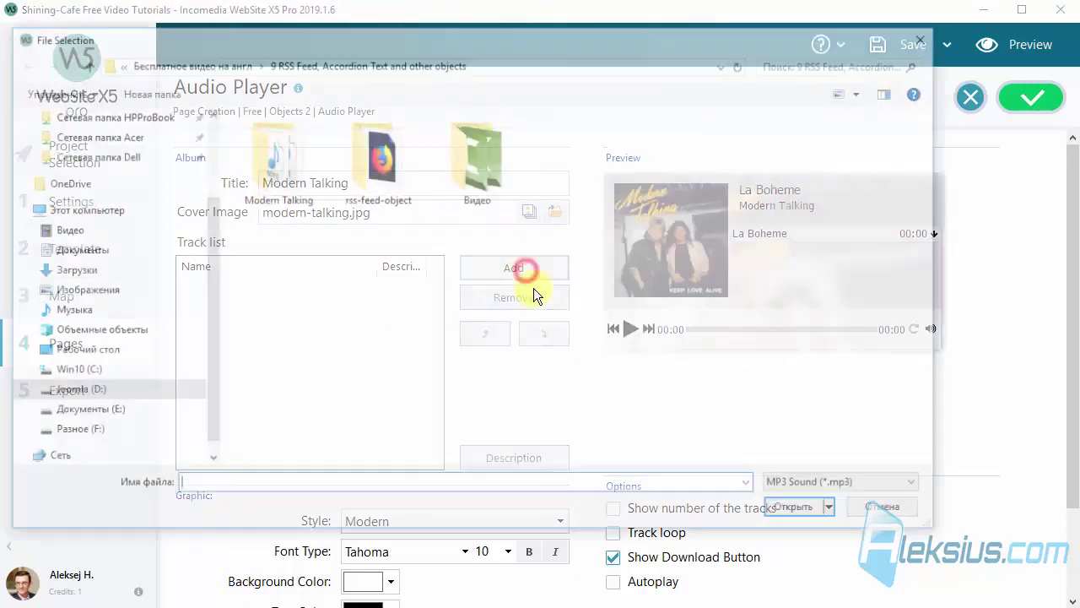
pyautogui.doubleClick(285, 159)
pyautogui.hotkey('ctrl', 'a')
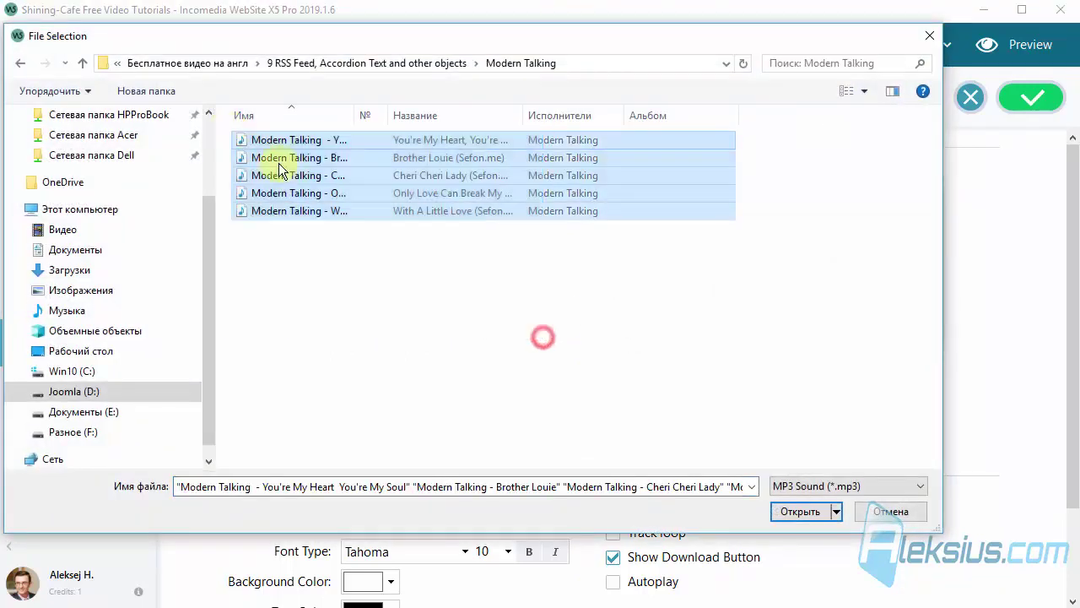
pyautogui.click(896, 488)
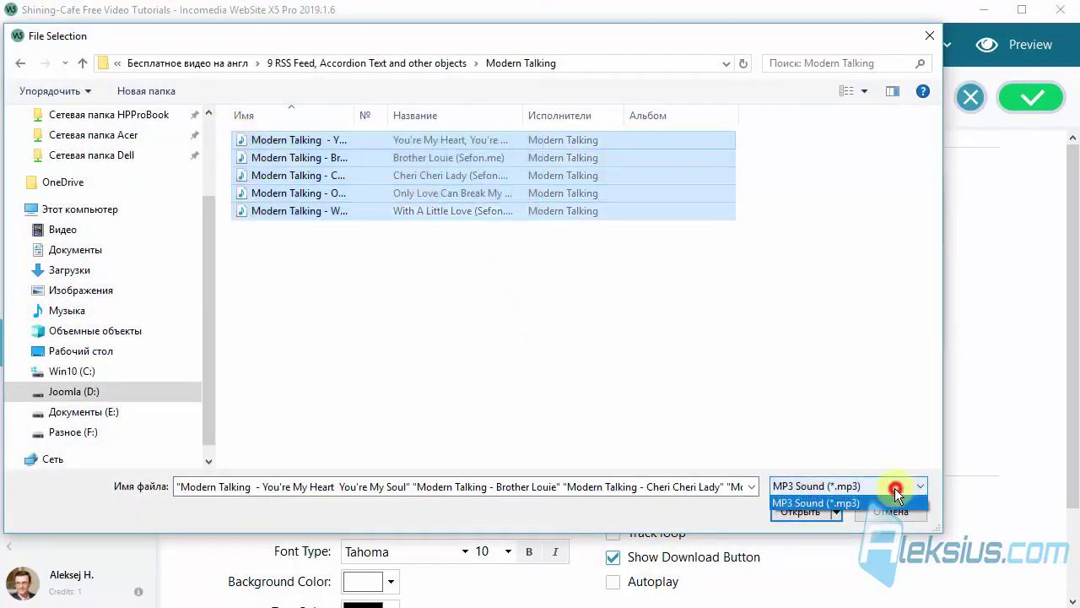
pyautogui.click(844, 504)
pyautogui.click(819, 514)
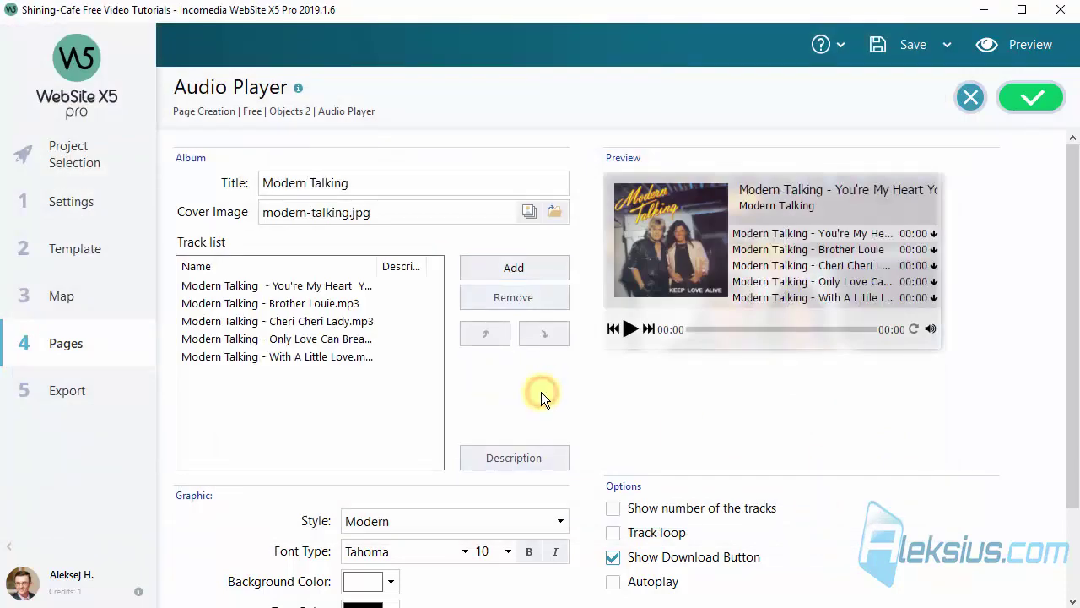
# - Enable the display of track numbers in the audio player
pyautogui.scroll(-3, 541, 392)
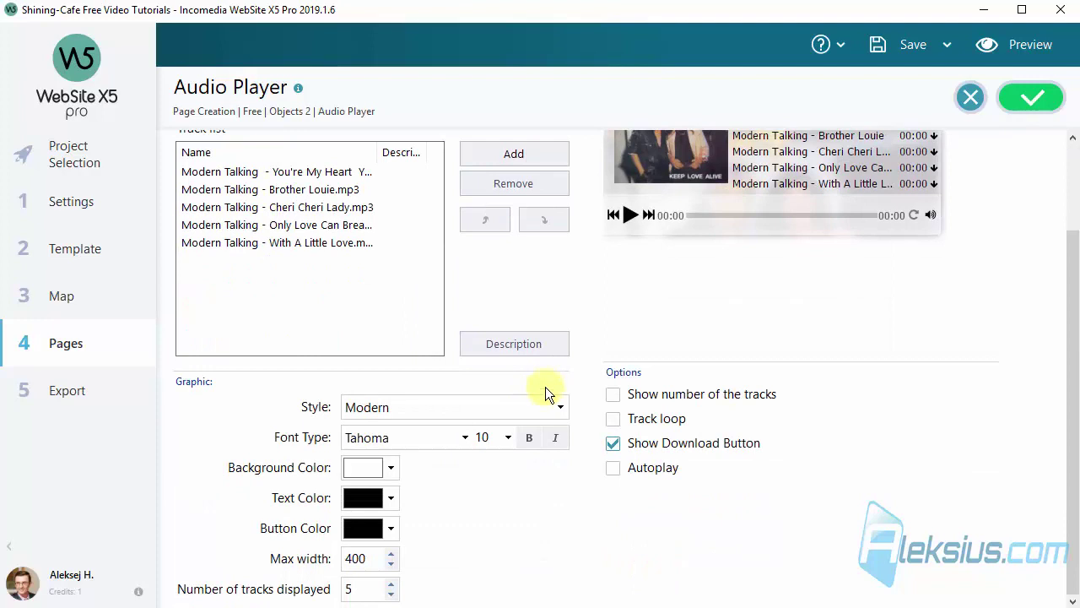
pyautogui.scroll(3, 667, 435)
pyautogui.click(711, 498)
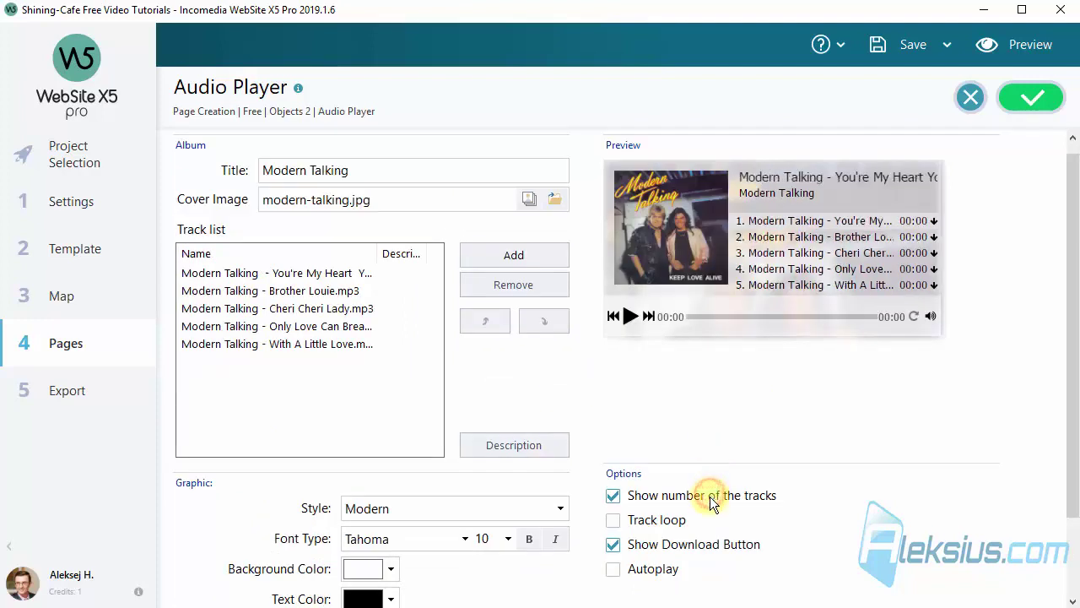
# - Set the audio player's font size to 12 and its maximum width to 800
pyautogui.scroll(-3, 505, 430)
pyautogui.click(507, 438)
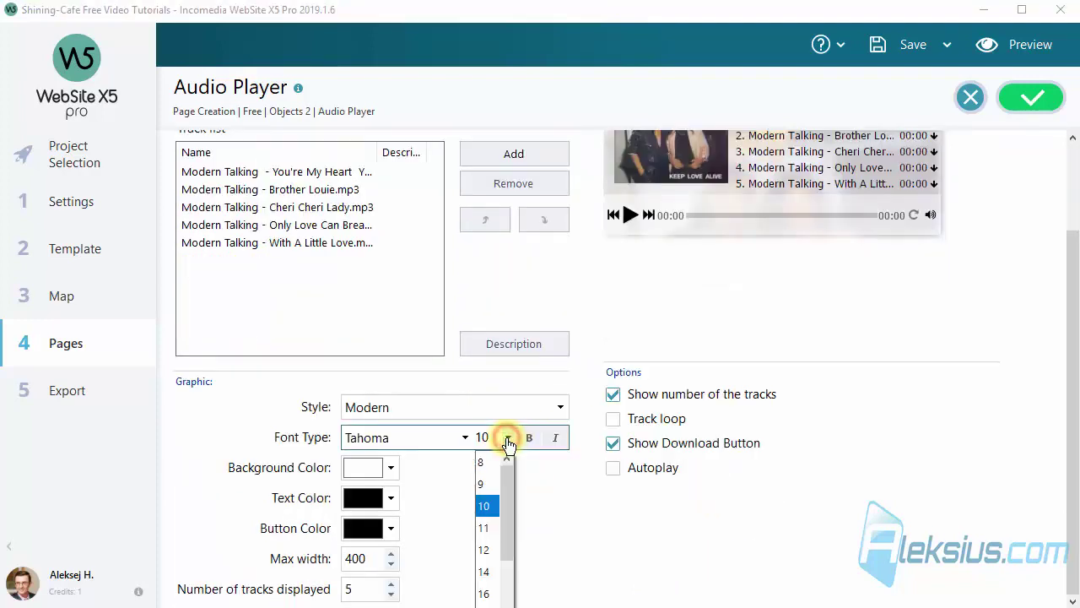
pyautogui.click(493, 550)
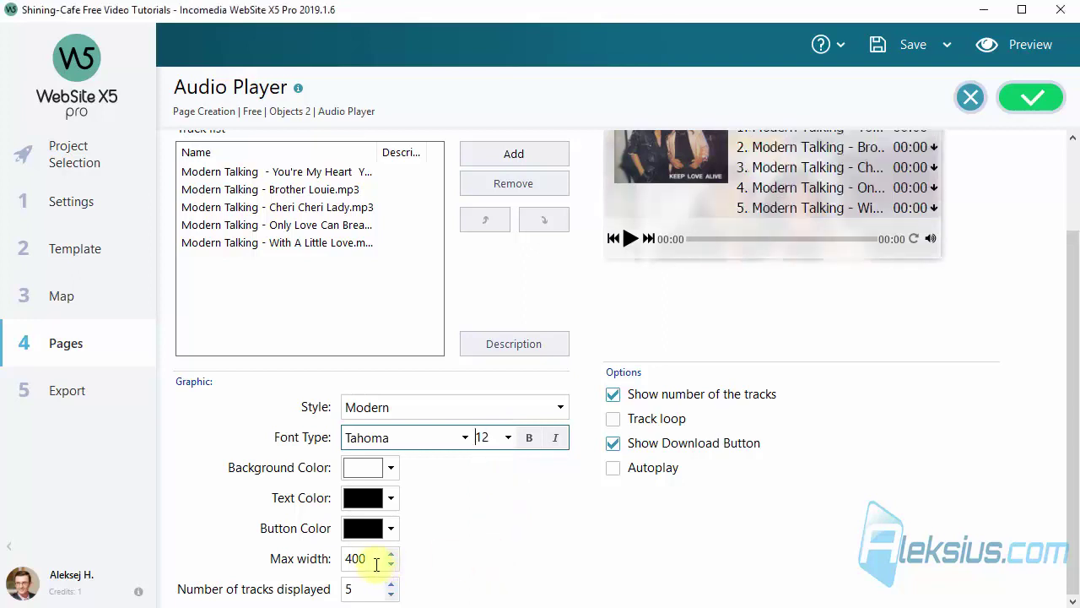
pyautogui.moveTo(373, 560); pyautogui.dragTo(287, 571)
pyautogui.write('800')
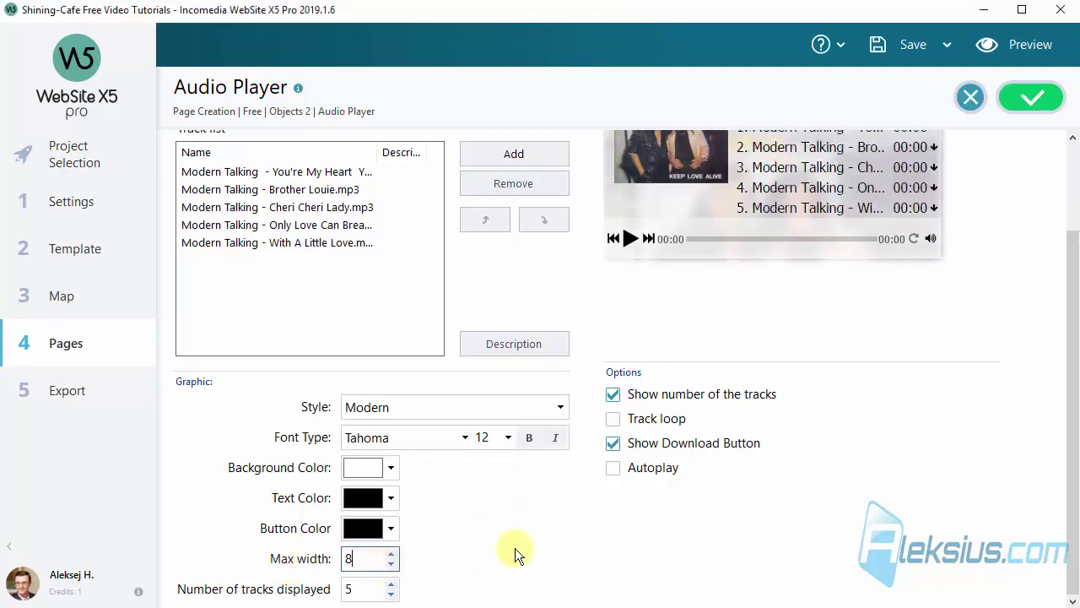
# - Save the project with the new audio player width and preview the Audio Player page
pyautogui.click(550, 547)
pyautogui.click(634, 545)
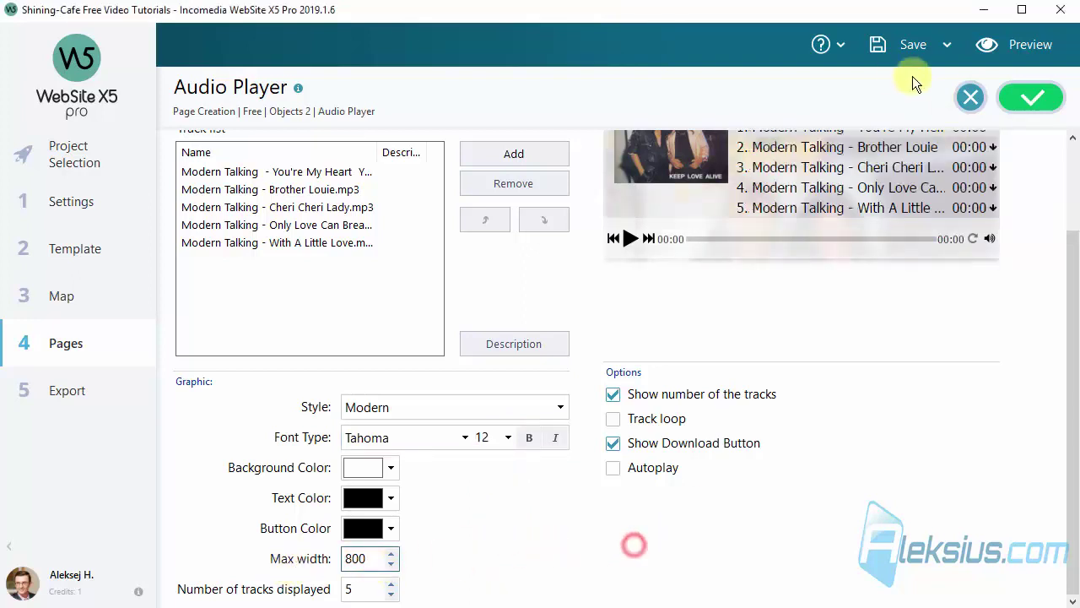
pyautogui.click(903, 49)
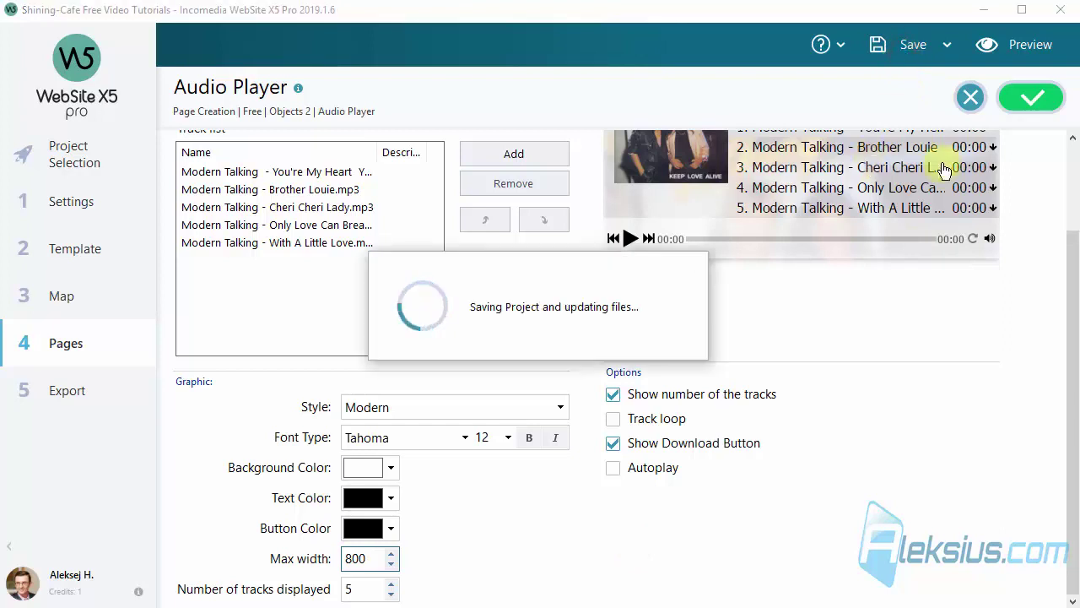
pyautogui.click(1033, 54)
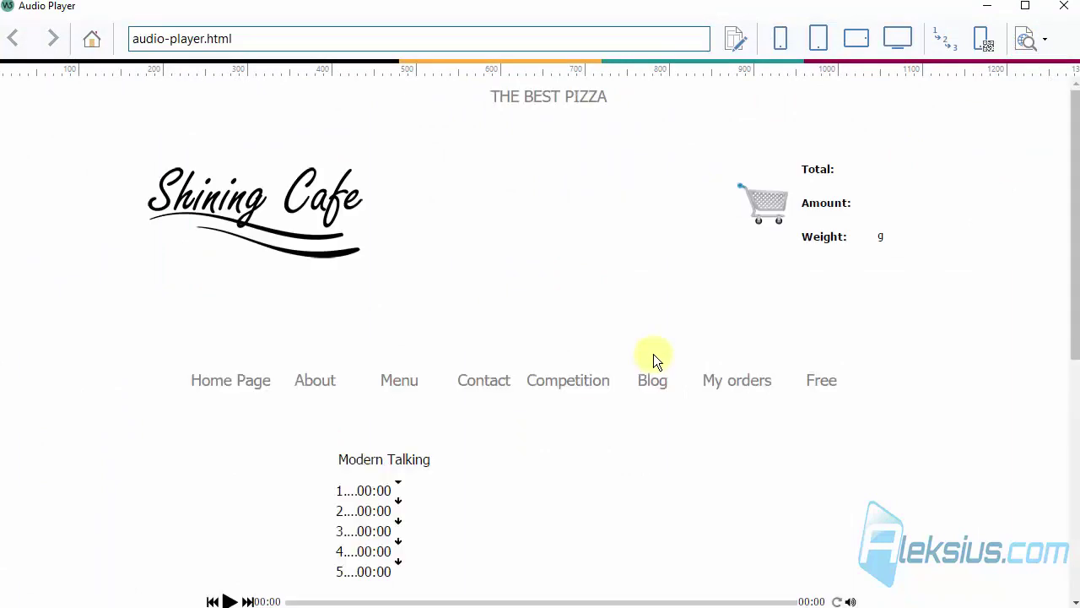
pyautogui.scroll(-2, 538, 452)
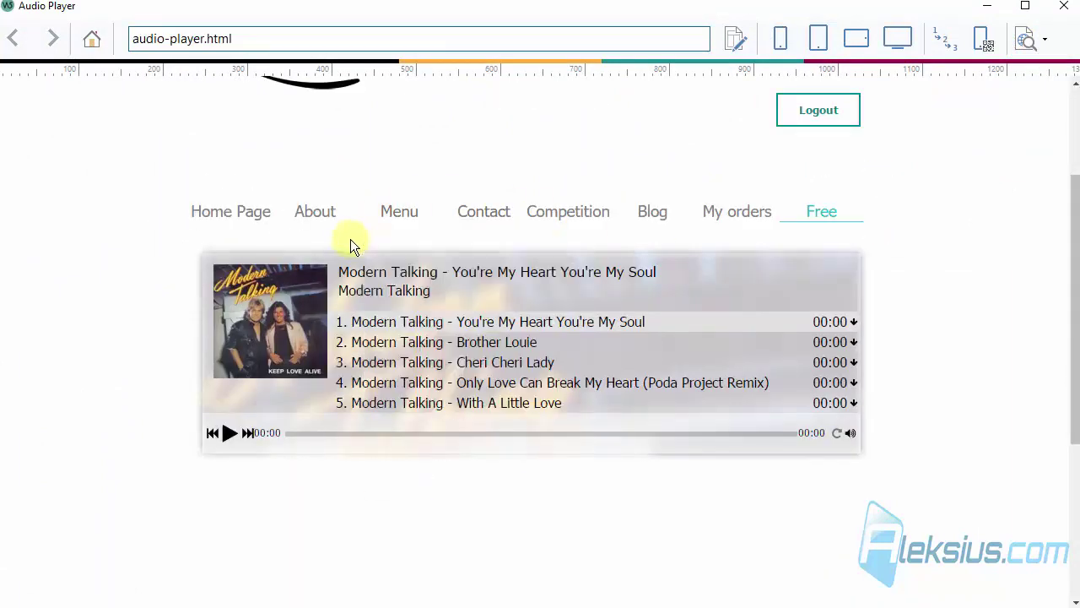
# - Close the preview and export the website to disk in the folder D:\server\domains\websitex5.com\
pyautogui.click(1063, 7)
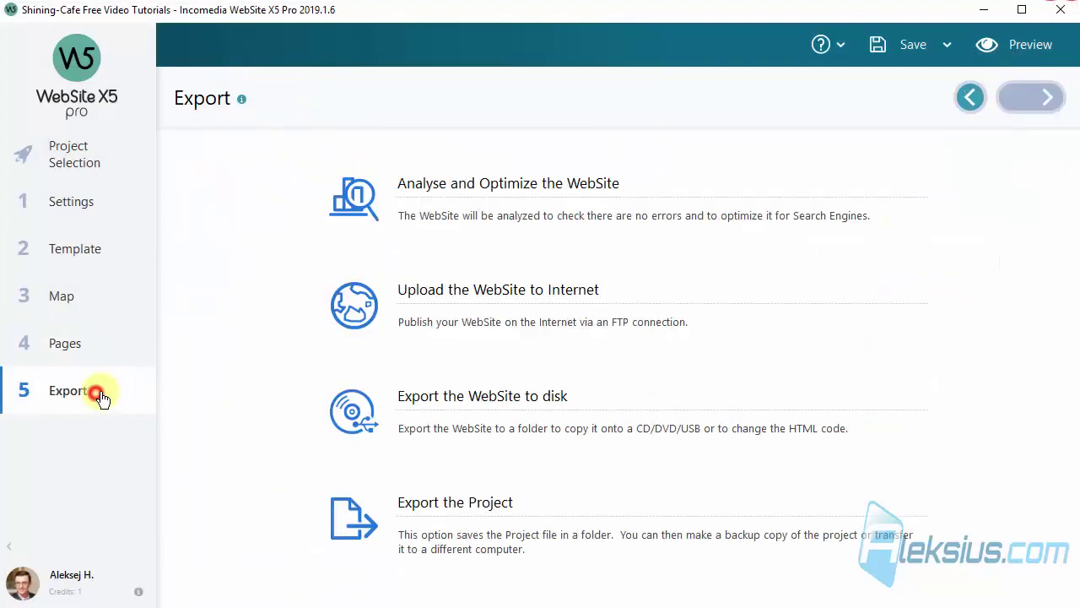
pyautogui.click(476, 402)
pyautogui.click(1025, 101)
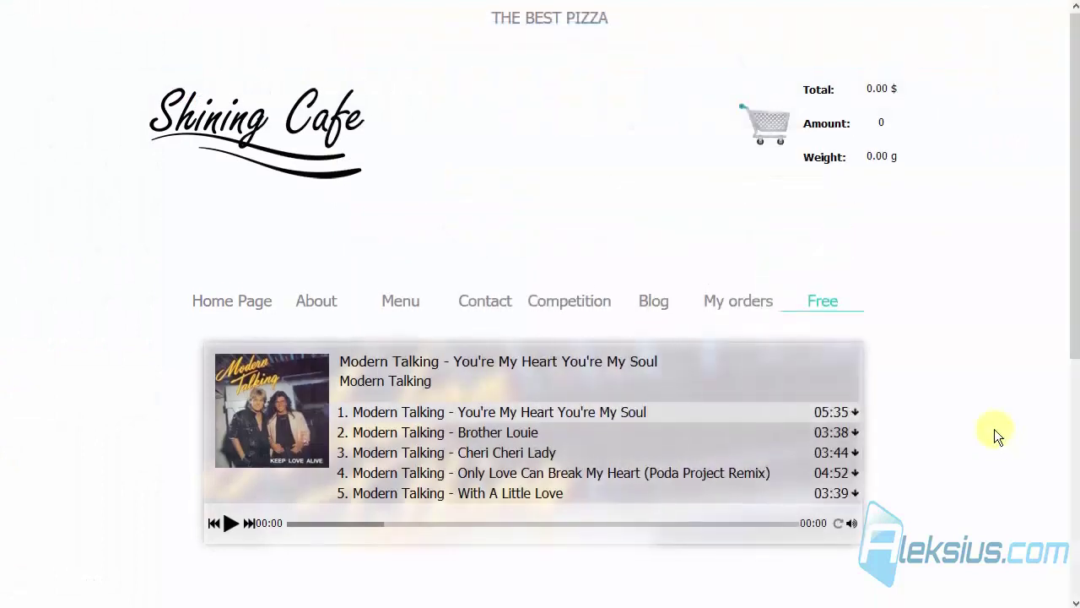
# - Test playback on the exported page by seeking through the first track and playing Brother Louie from a point partway in
pyautogui.scroll(-1, 962, 405)
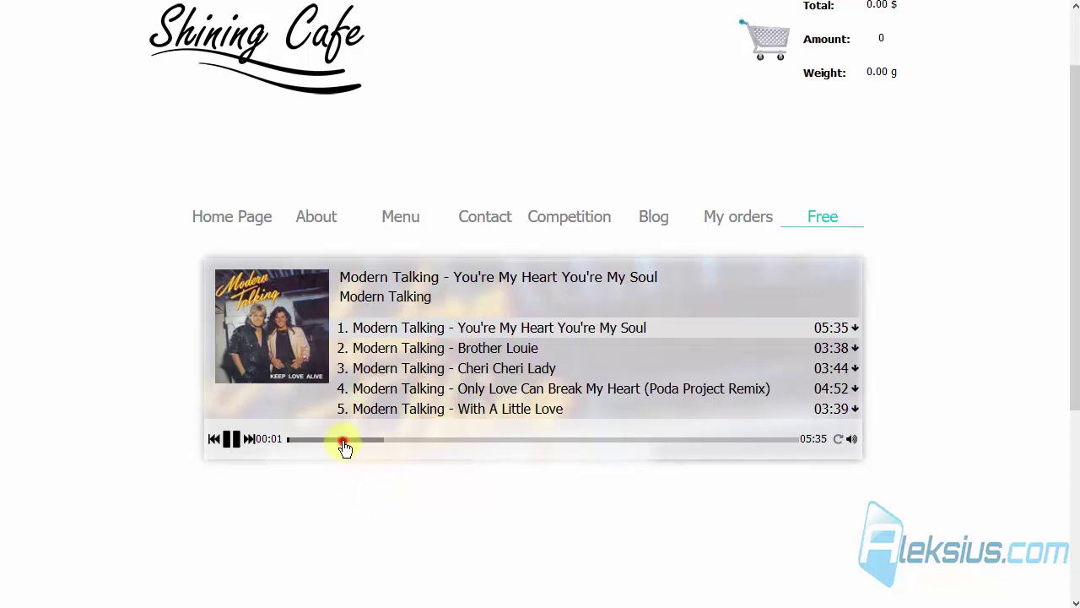
pyautogui.click(494, 439)
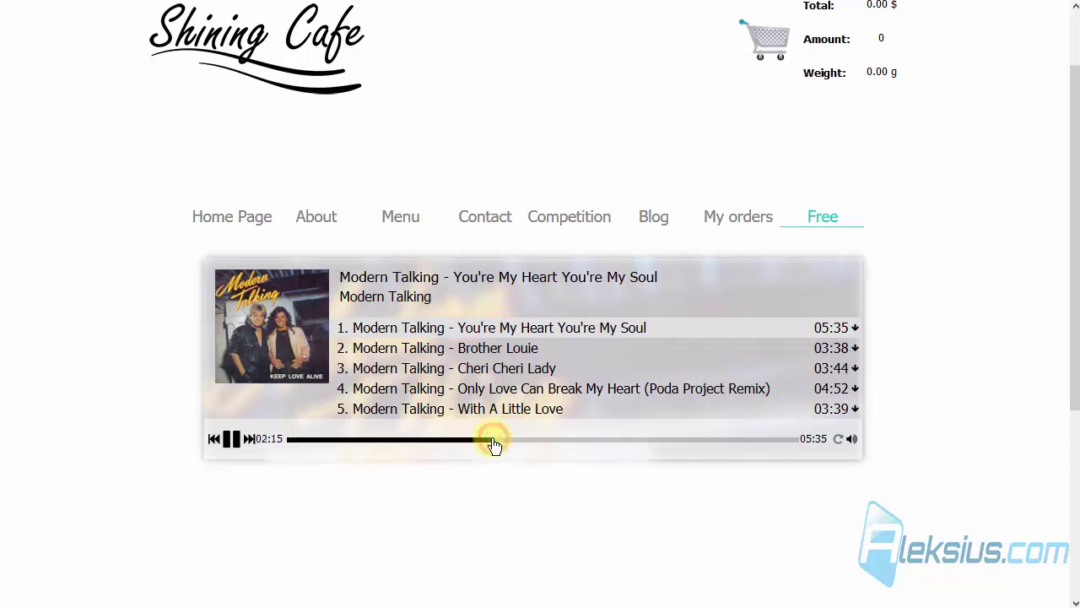
pyautogui.click(606, 439)
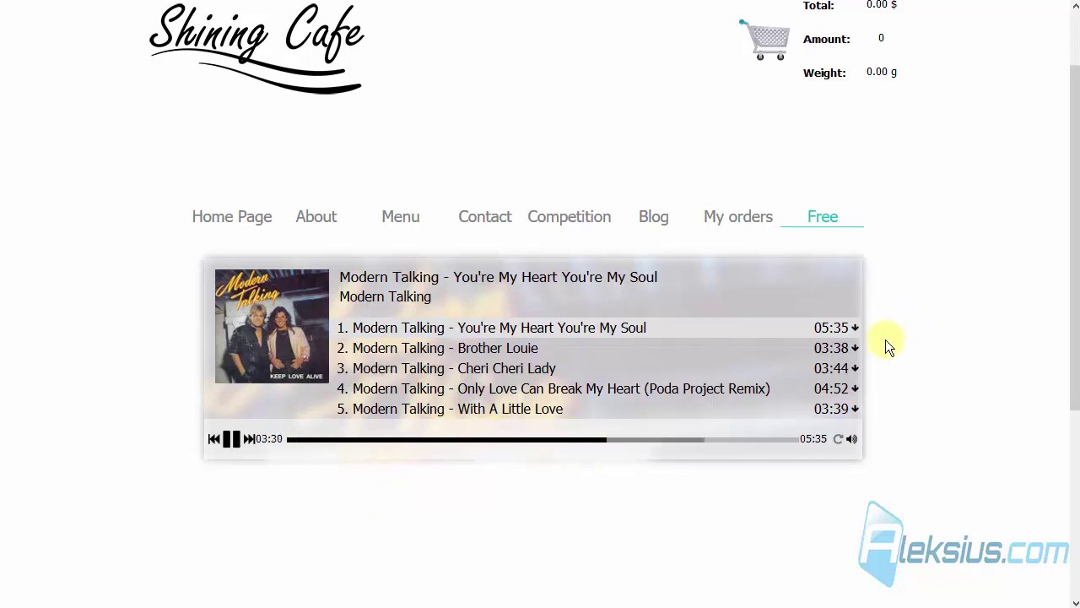
pyautogui.doubleClick(498, 348)
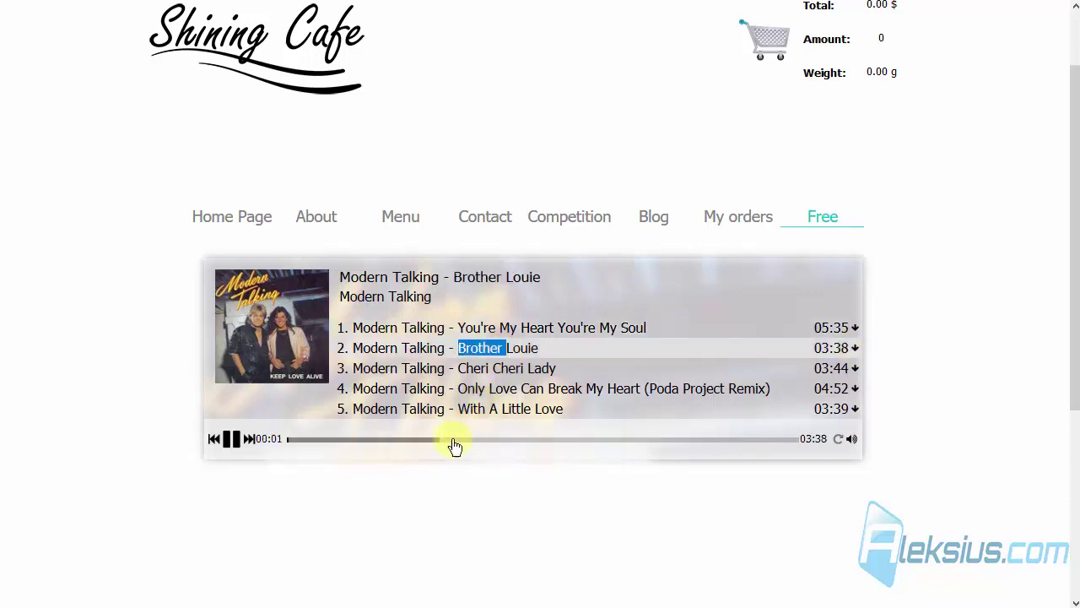
pyautogui.click(420, 440)
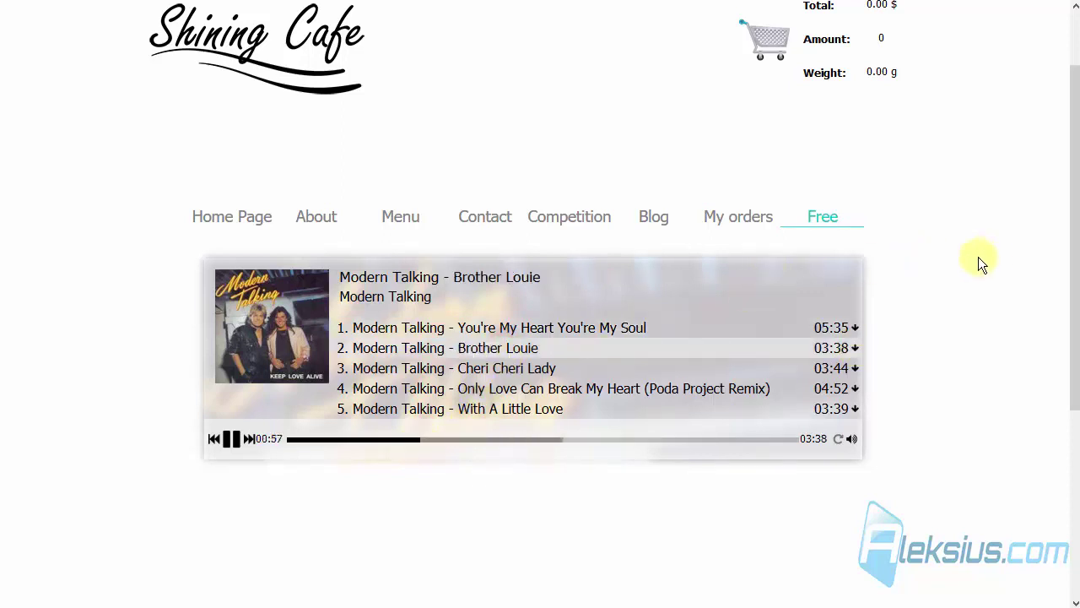
# - Check the audio player page in responsive mode with the iPhone 6/7/8 and iPad presets
pyautogui.hotkey('ctrl', 'shift', 'm')
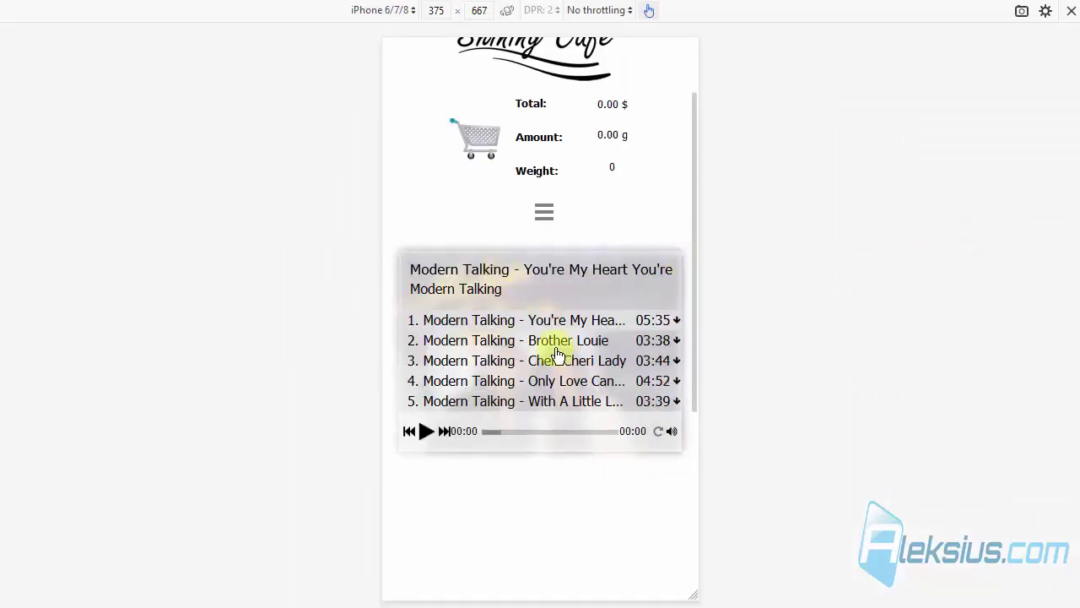
pyautogui.scroll(1, 541, 346)
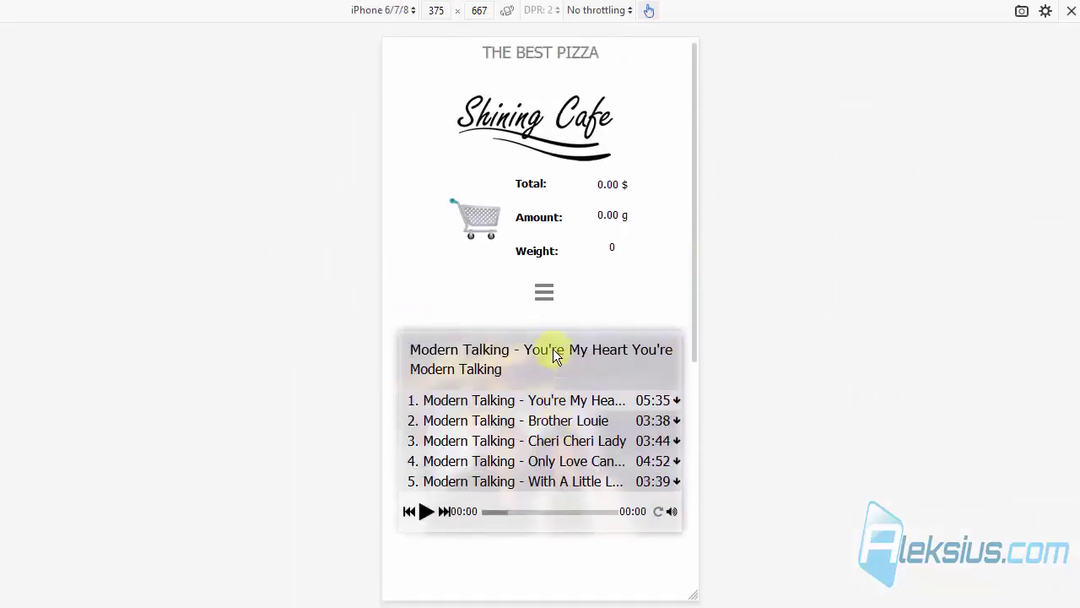
pyautogui.click(411, 10)
pyautogui.click(410, 51)
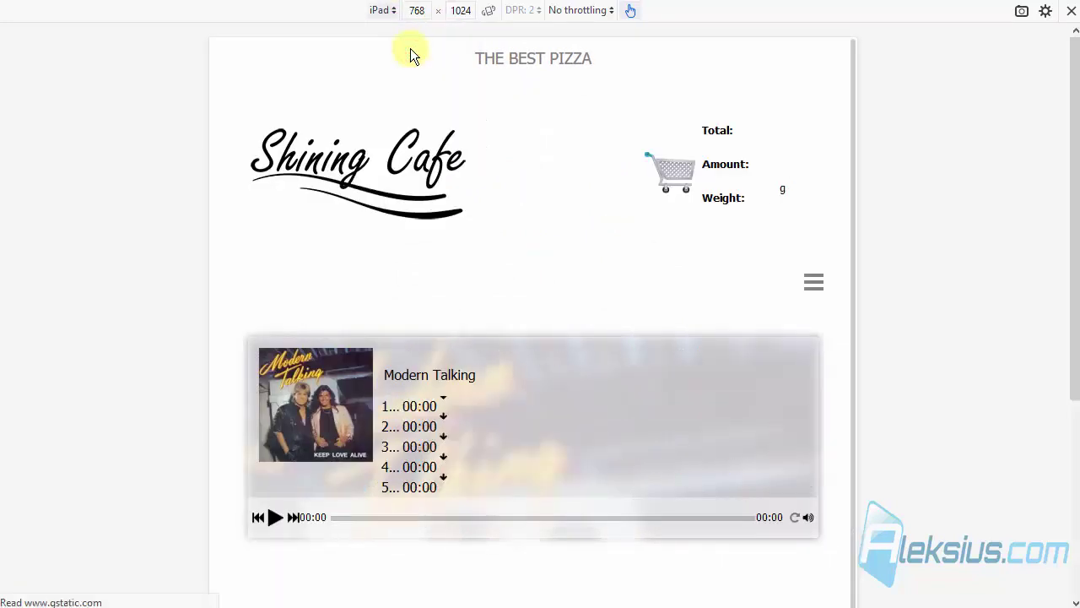
# - Check the audio player page with the iPhone X/XS preset in portrait and rotated to landscape
pyautogui.click(393, 10)
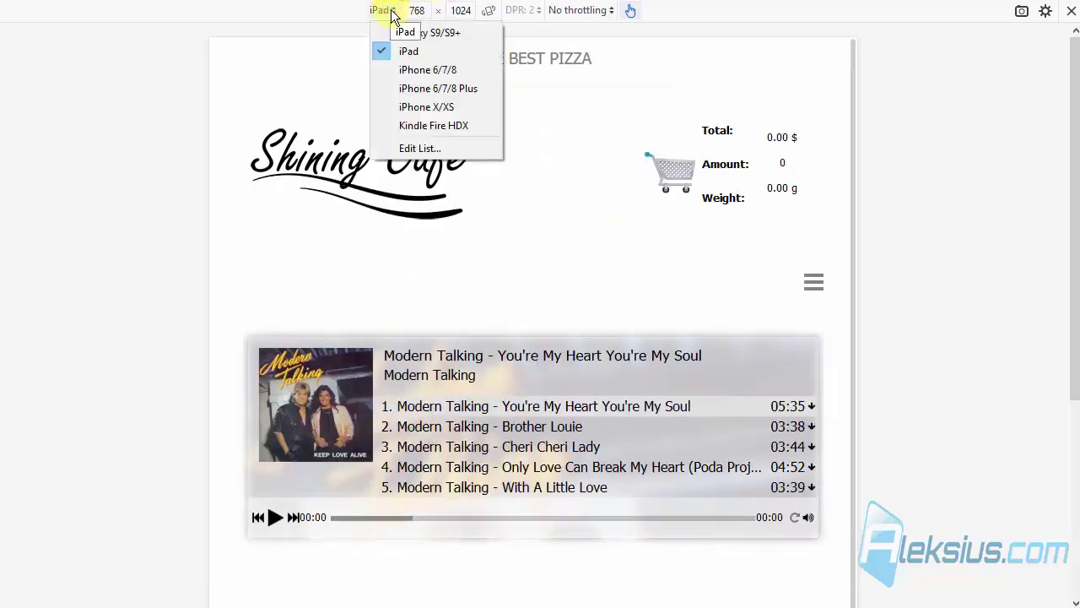
pyautogui.click(433, 105)
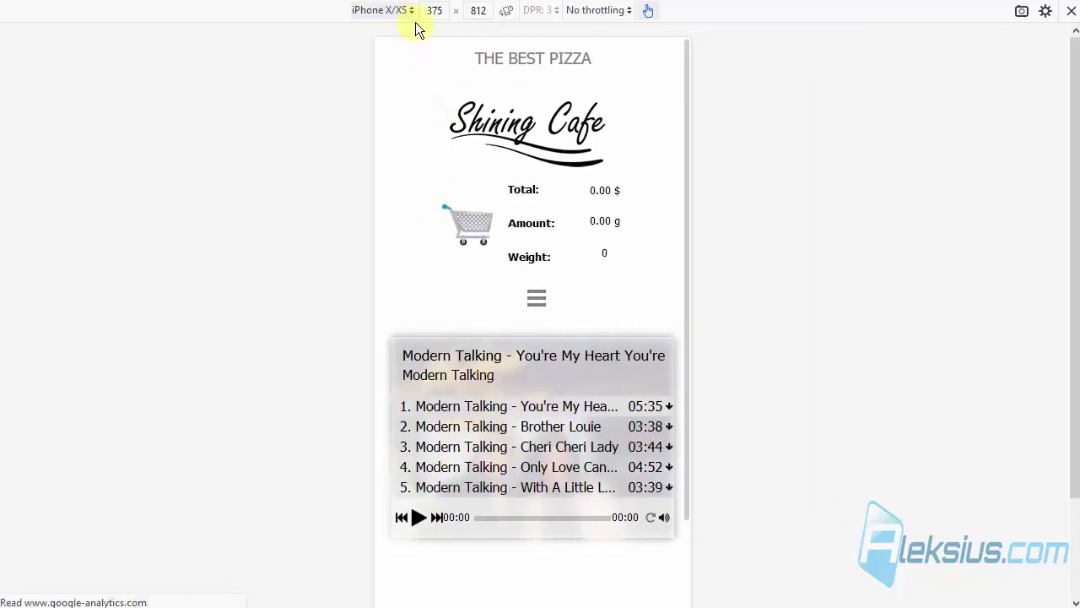
pyautogui.click(505, 11)
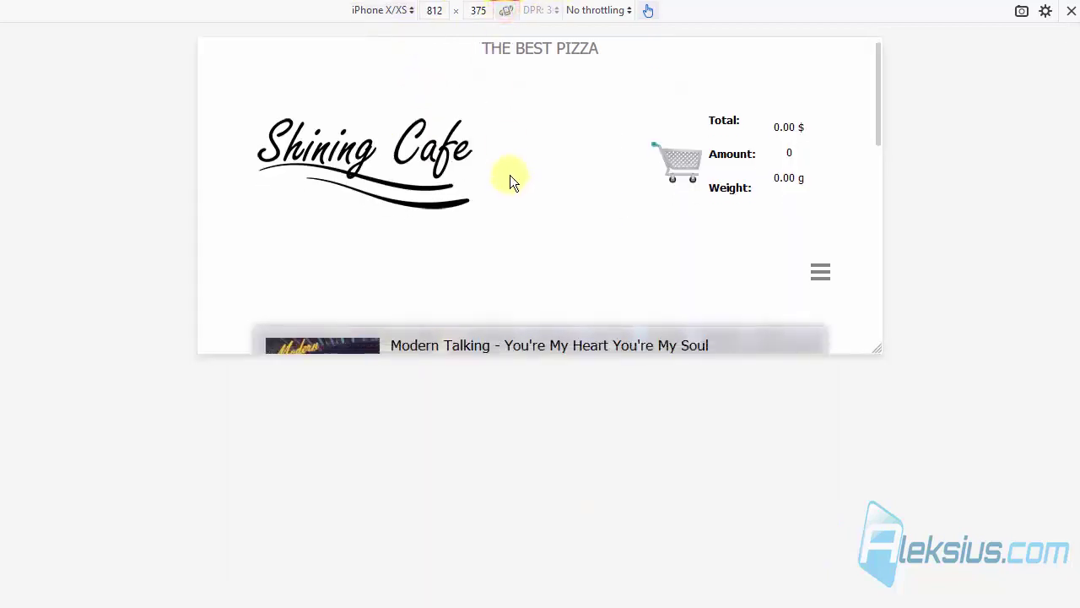
pyautogui.scroll(-4, 509, 179)
pyautogui.scroll(2, 500, 179)
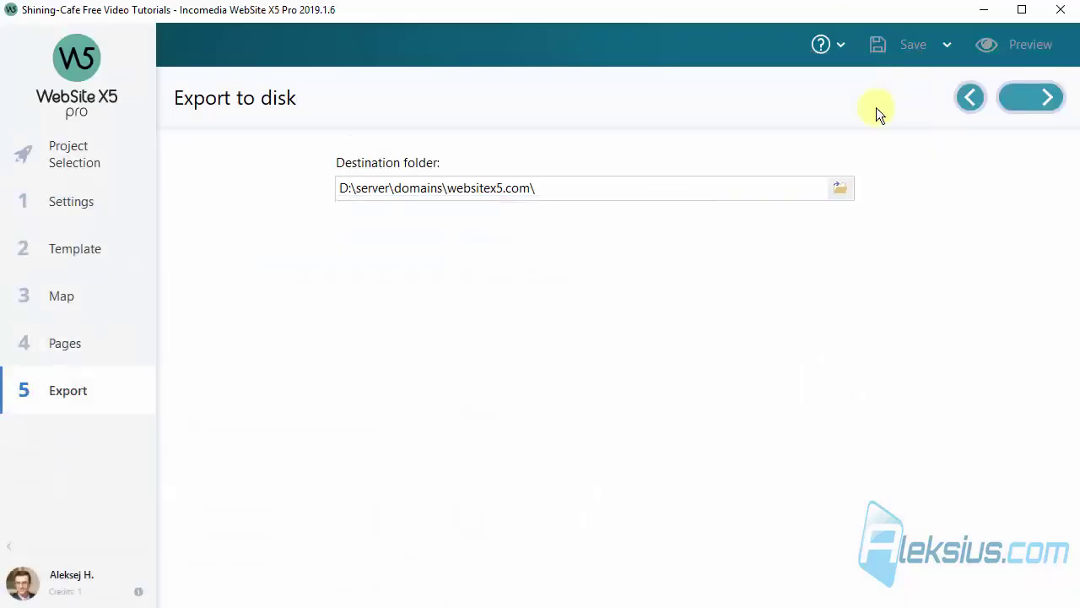
# - Reopen the Audio Player object's settings from the page, enable Track loop and disable Show Download Button
pyautogui.click(72, 345)
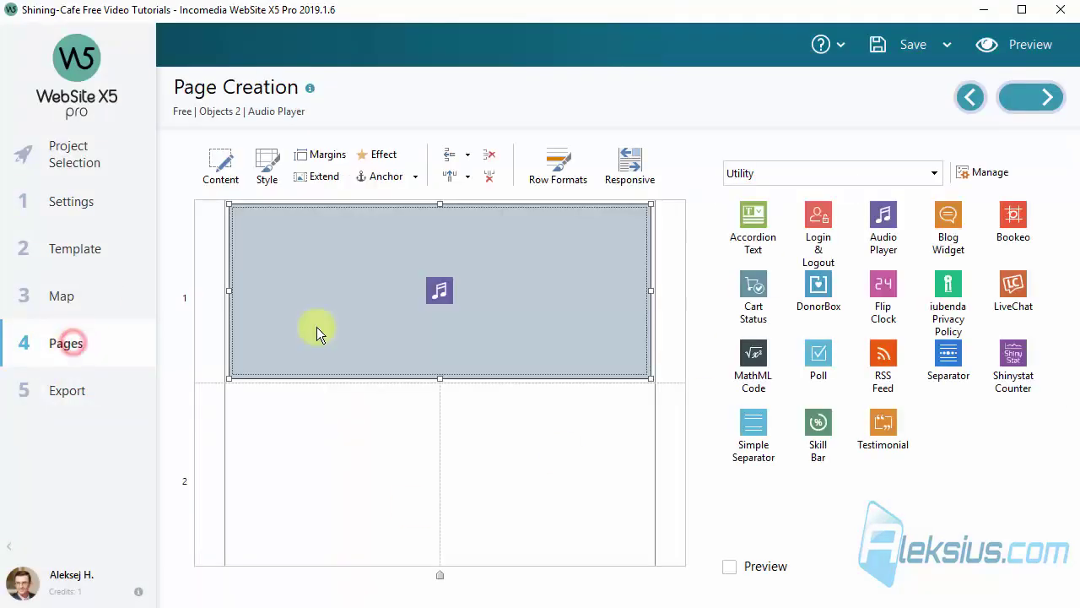
pyautogui.doubleClick(435, 311)
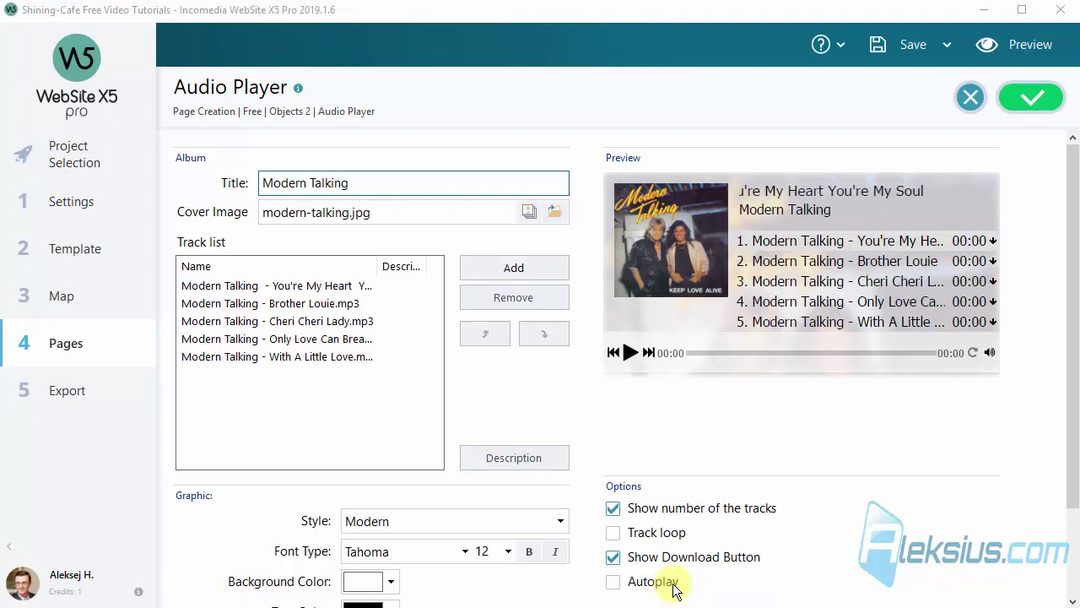
pyautogui.click(832, 552)
pyautogui.scroll(-1, 832, 552)
pyautogui.click(718, 547)
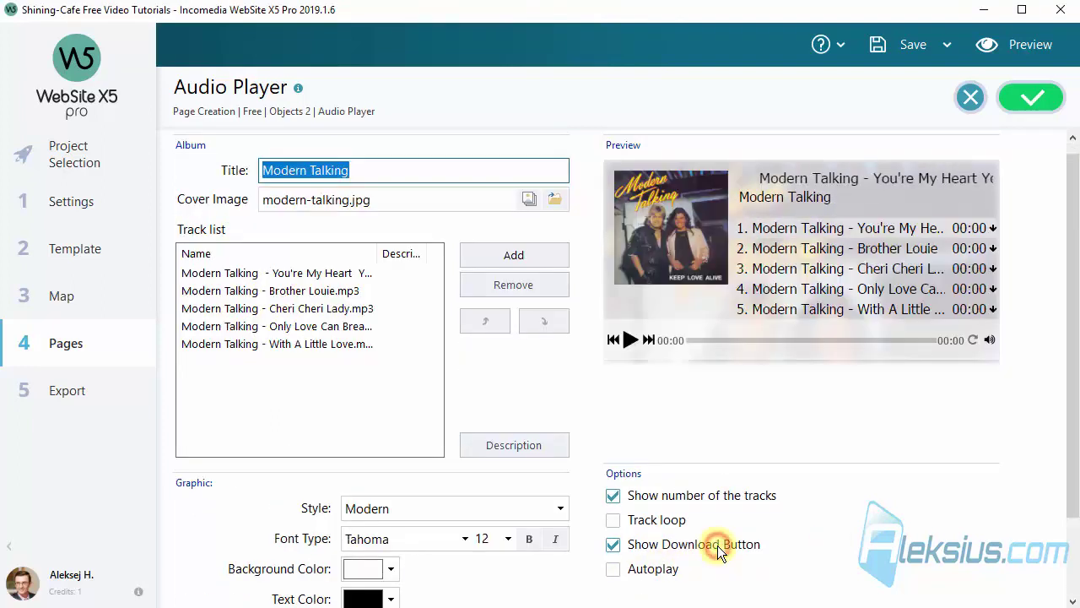
pyautogui.click(966, 518)
pyautogui.scroll(-2, 963, 516)
# - Set the audio player's style to Classic and enable Show Download Button again
pyautogui.click(390, 407)
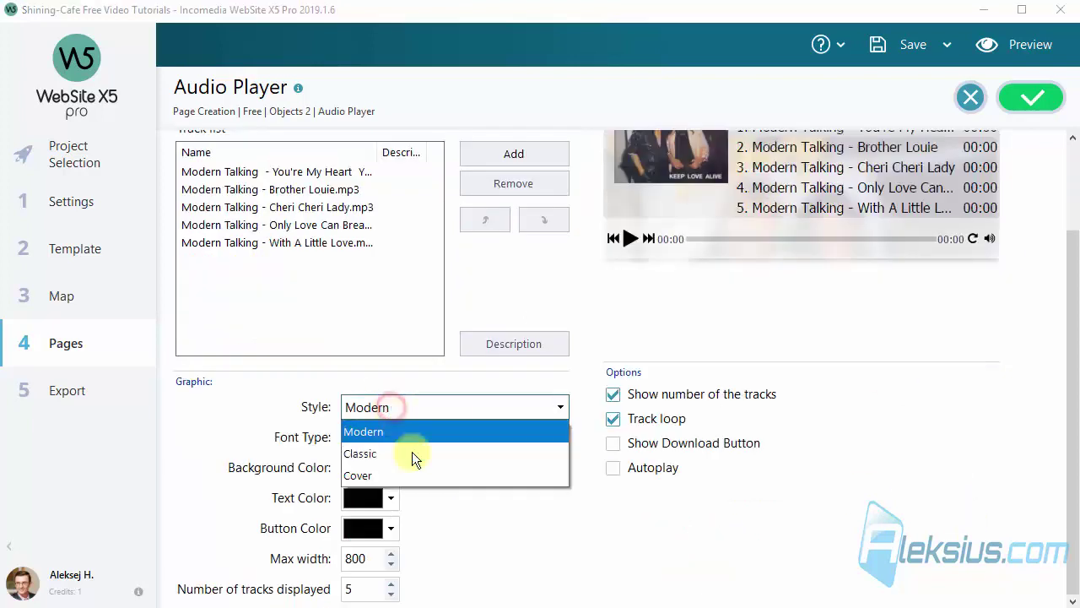
pyautogui.click(417, 452)
pyautogui.click(923, 445)
pyautogui.scroll(2, 923, 455)
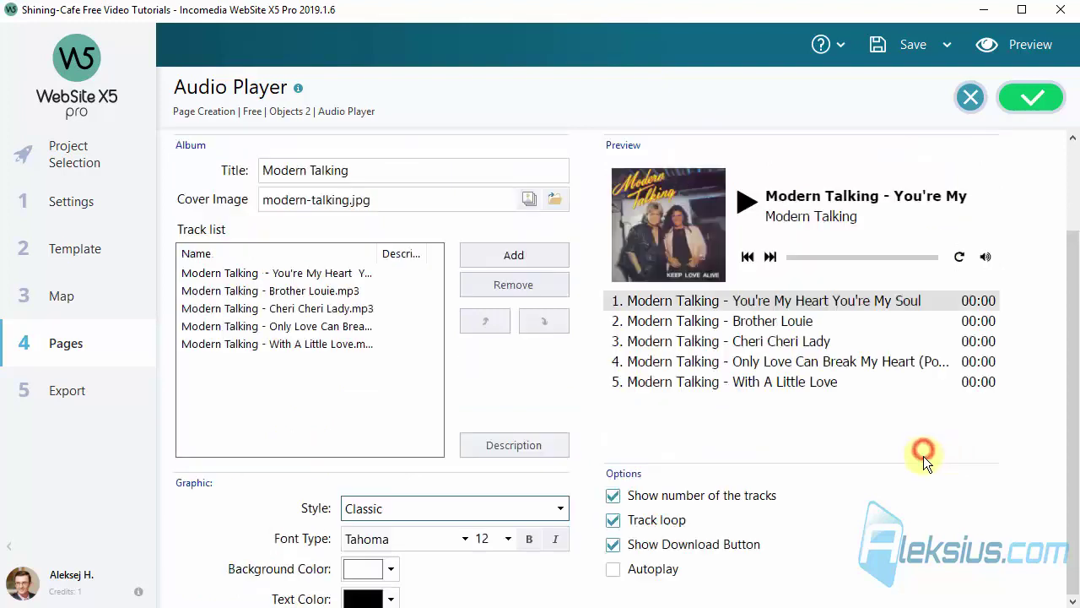
# - Save the project, preview the audio player in the Classic style and close the preview
pyautogui.click(907, 49)
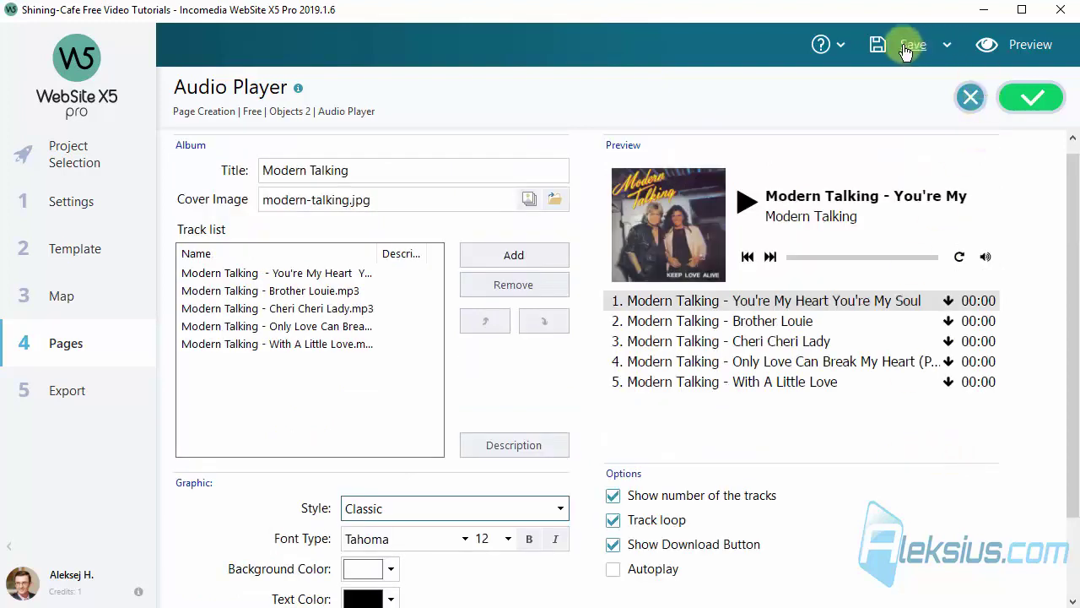
pyautogui.click(1031, 45)
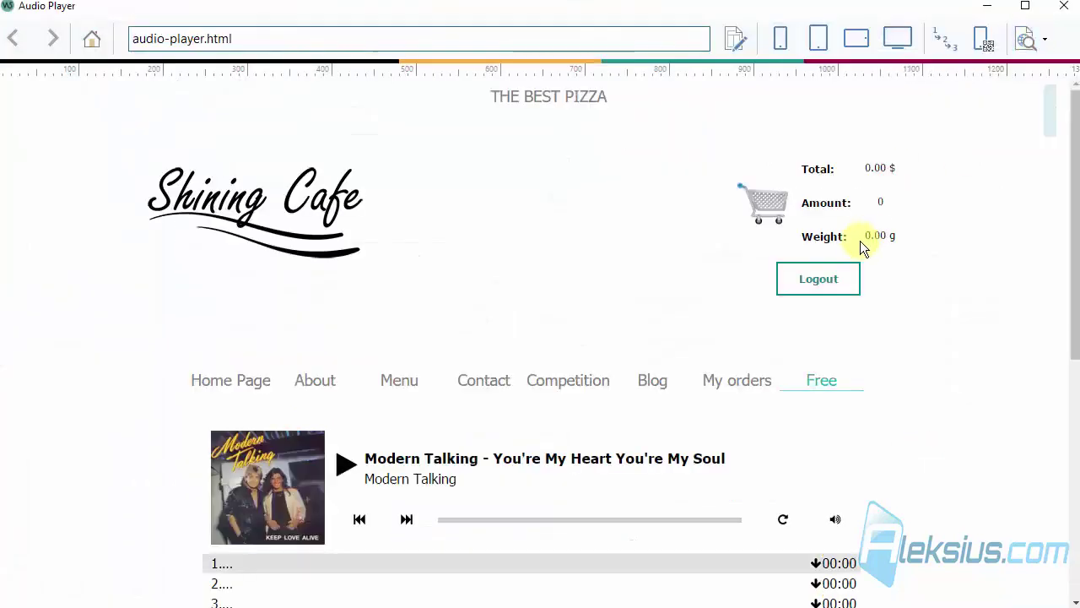
pyautogui.scroll(-2, 860, 240)
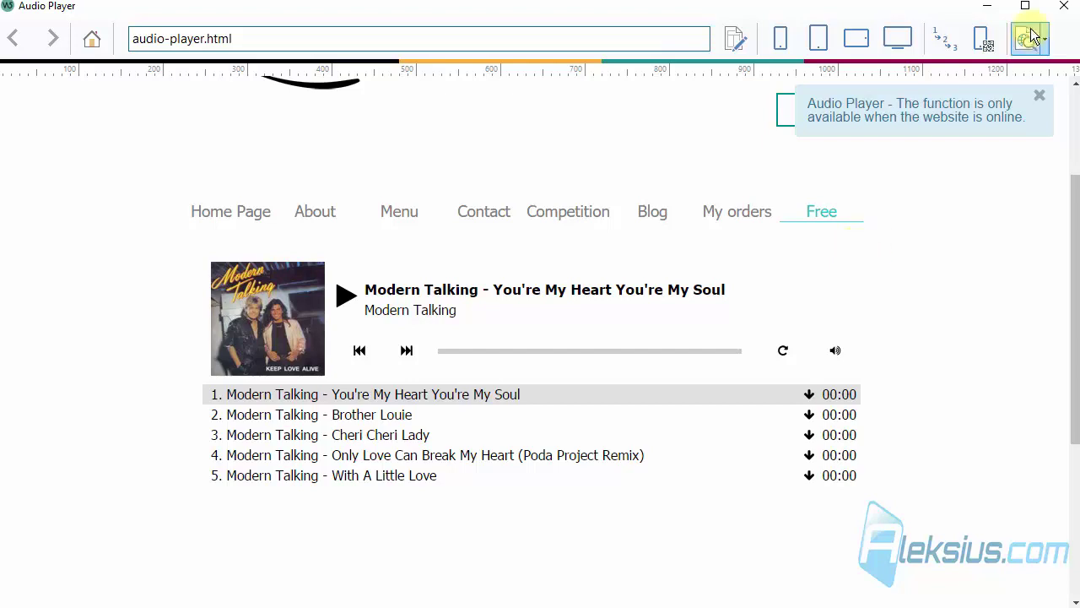
pyautogui.click(1064, 6)
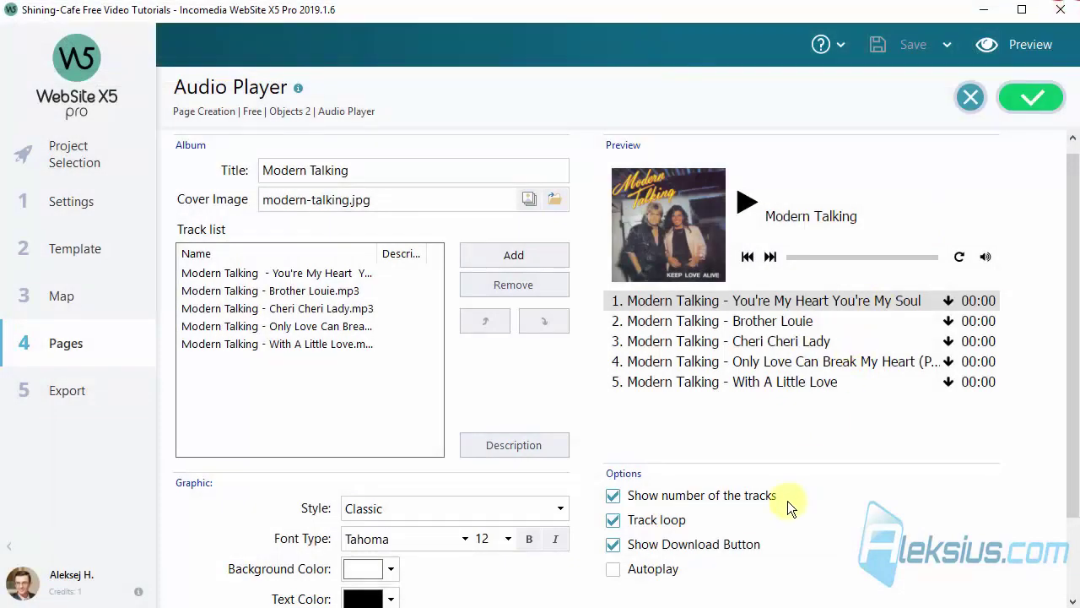
# - Set the audio player's style to Cover
pyautogui.scroll(-1, 485, 520)
pyautogui.click(426, 408)
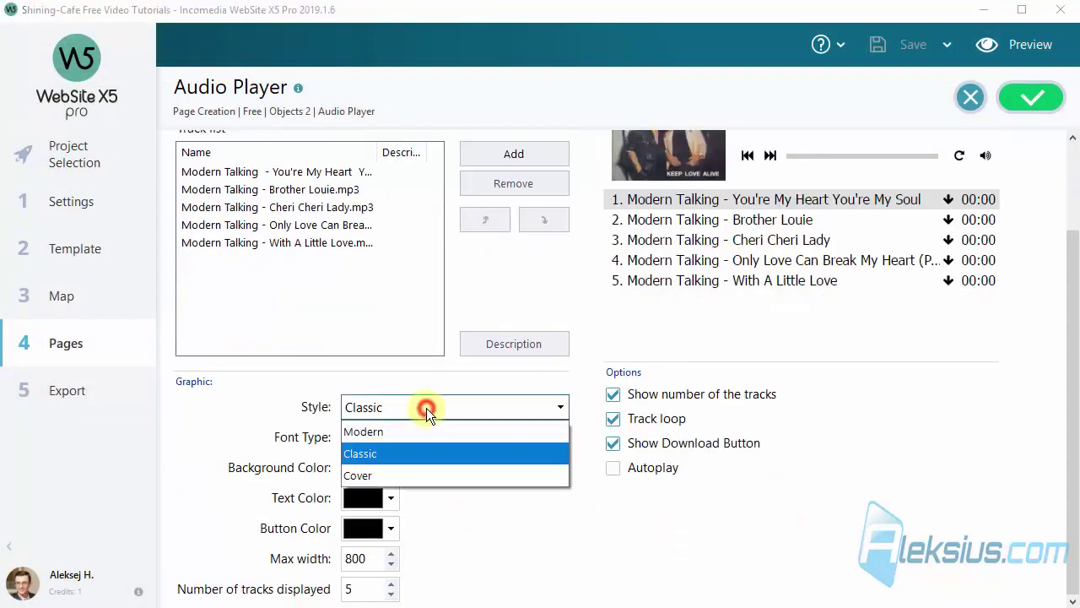
pyautogui.click(415, 476)
pyautogui.click(841, 472)
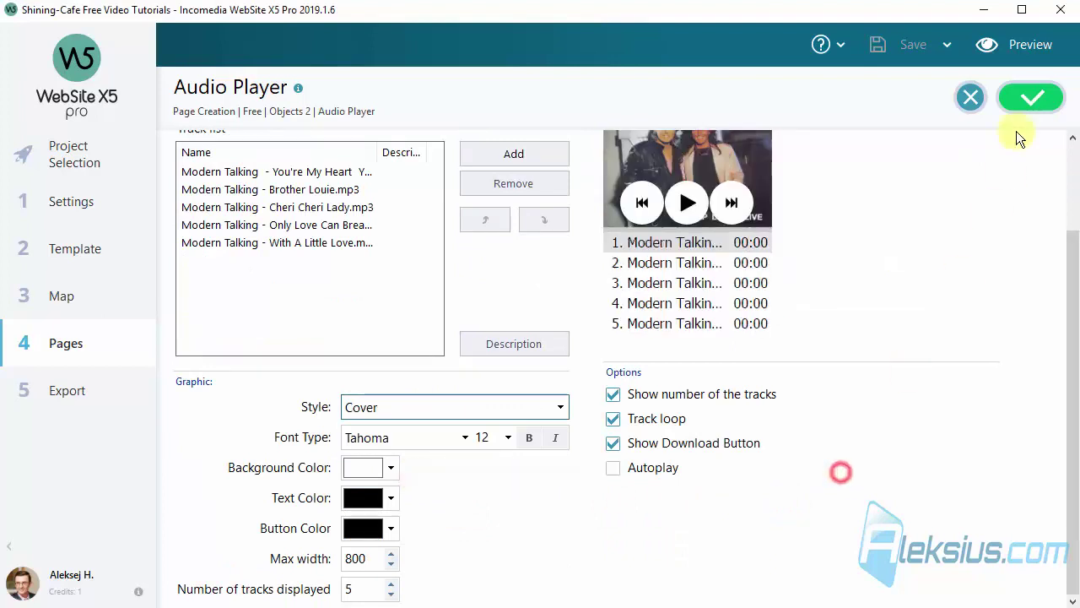
# - Preview the page with the Cover style player down to its track list and close the preview
pyautogui.click(1025, 44)
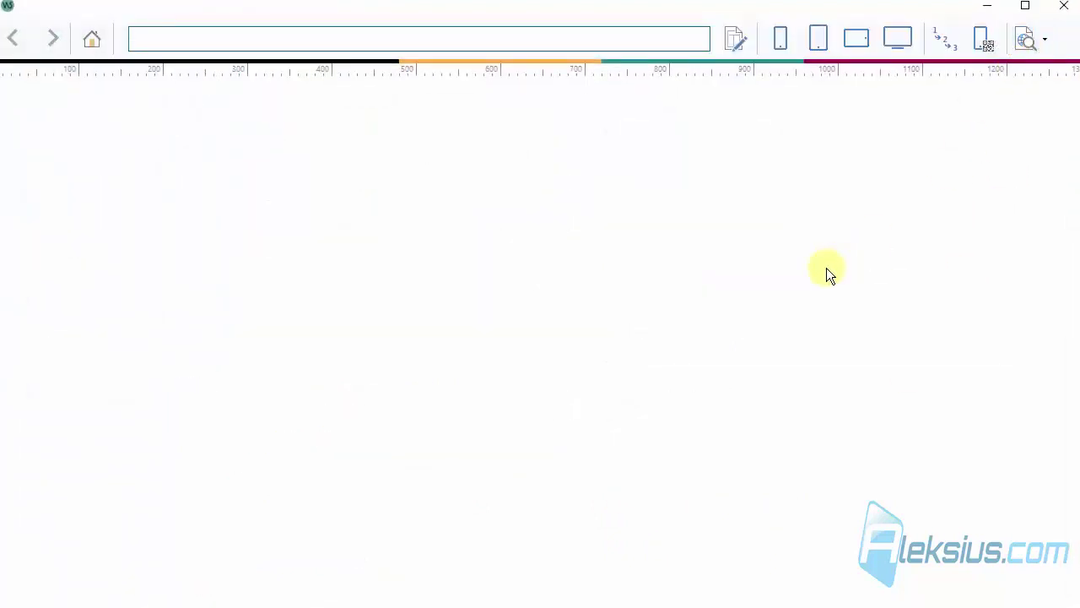
pyautogui.scroll(-3, 826, 266)
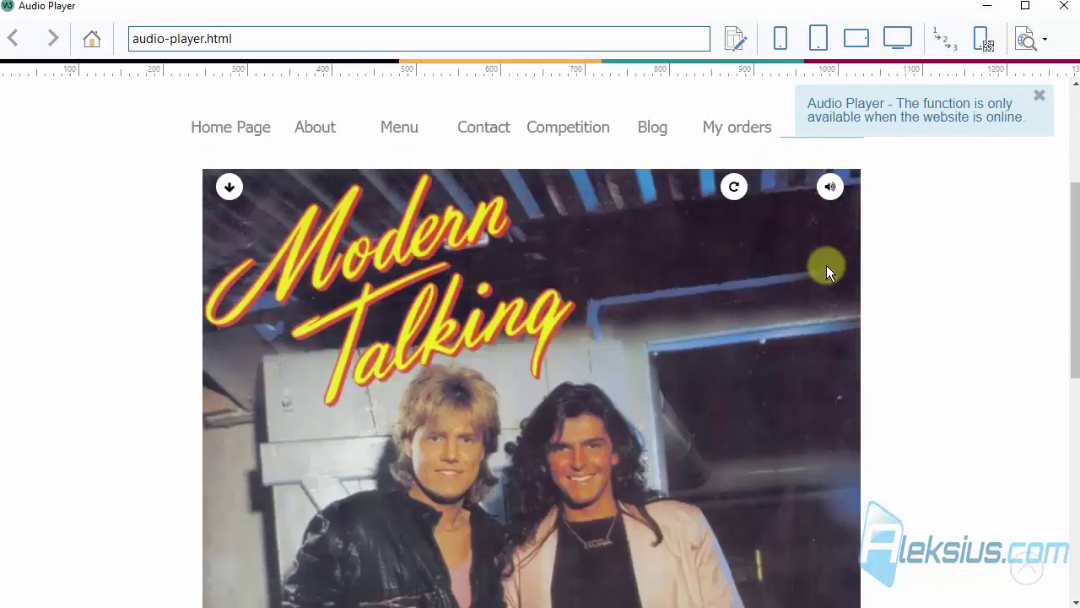
pyautogui.scroll(-3, 827, 266)
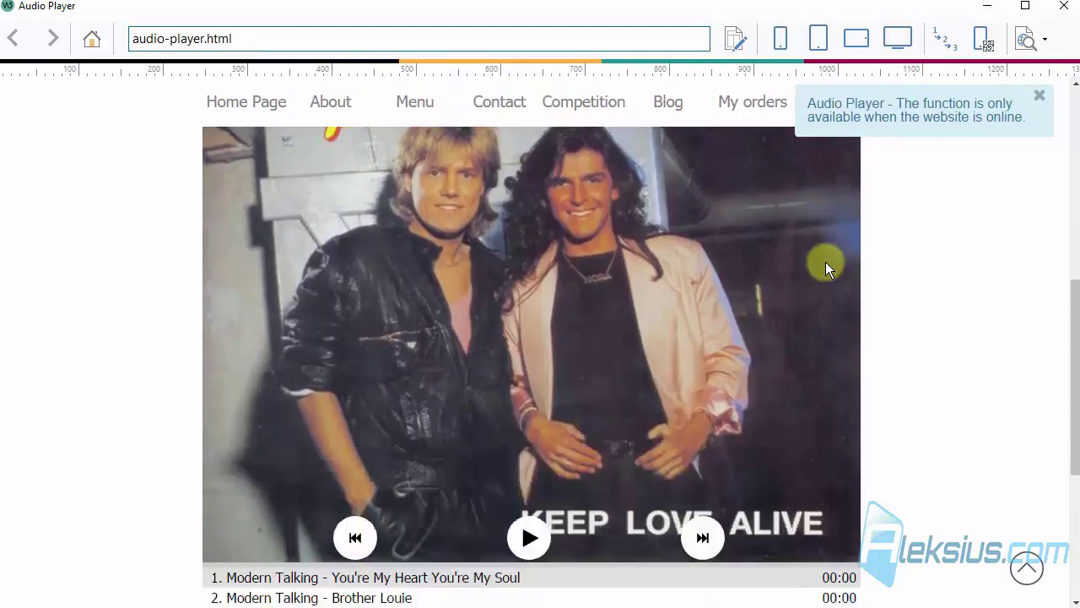
pyautogui.scroll(-3, 826, 267)
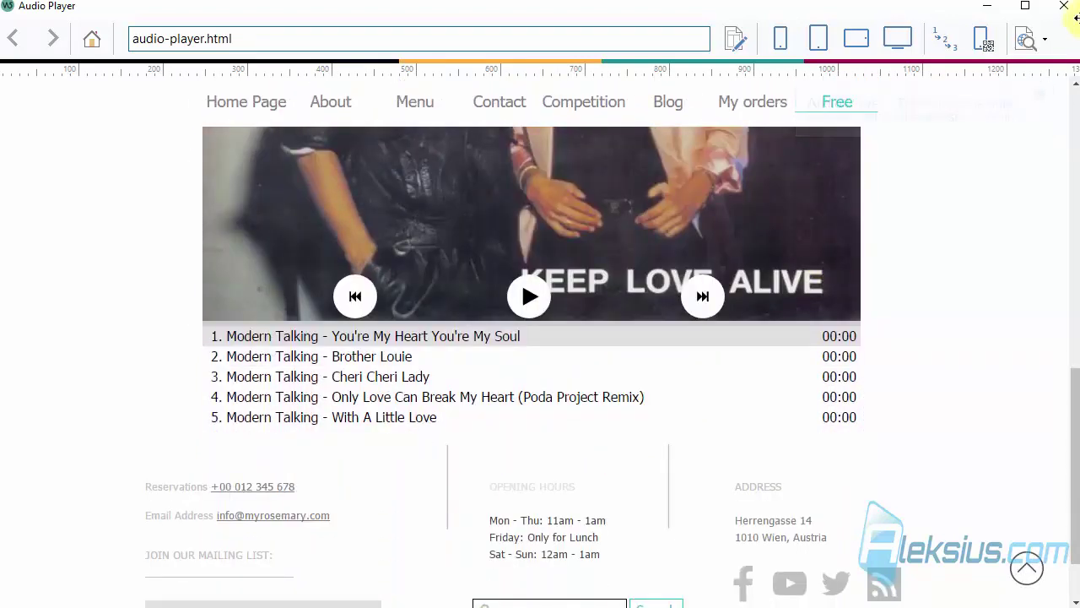
pyautogui.click(1066, 7)
# - Enable Autoplay and set the audio player's style back to Modern
pyautogui.click(471, 411)
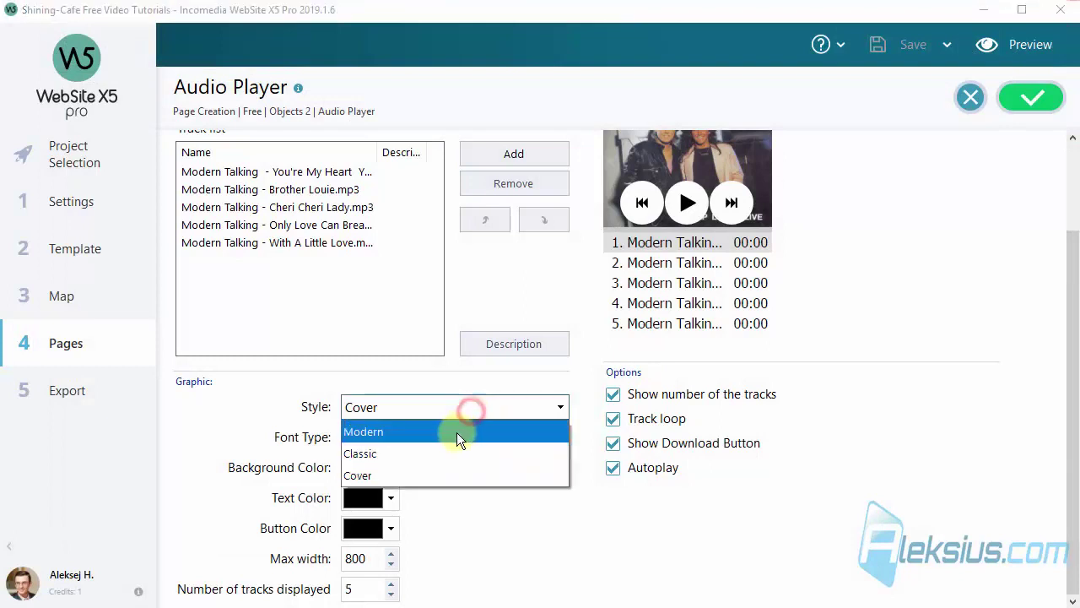
pyautogui.click(456, 432)
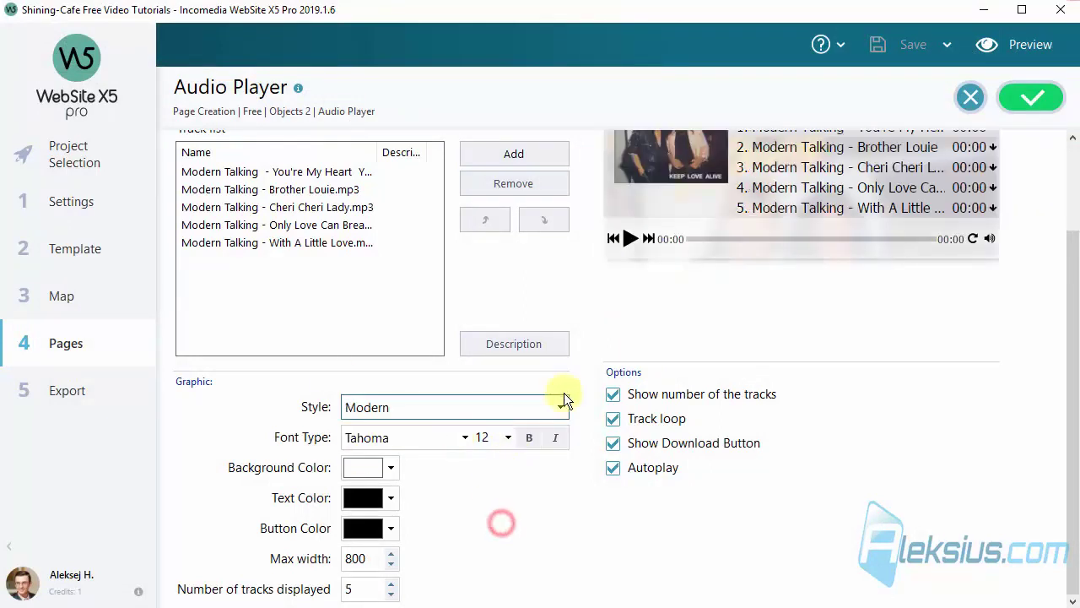
pyautogui.scroll(1, 564, 392)
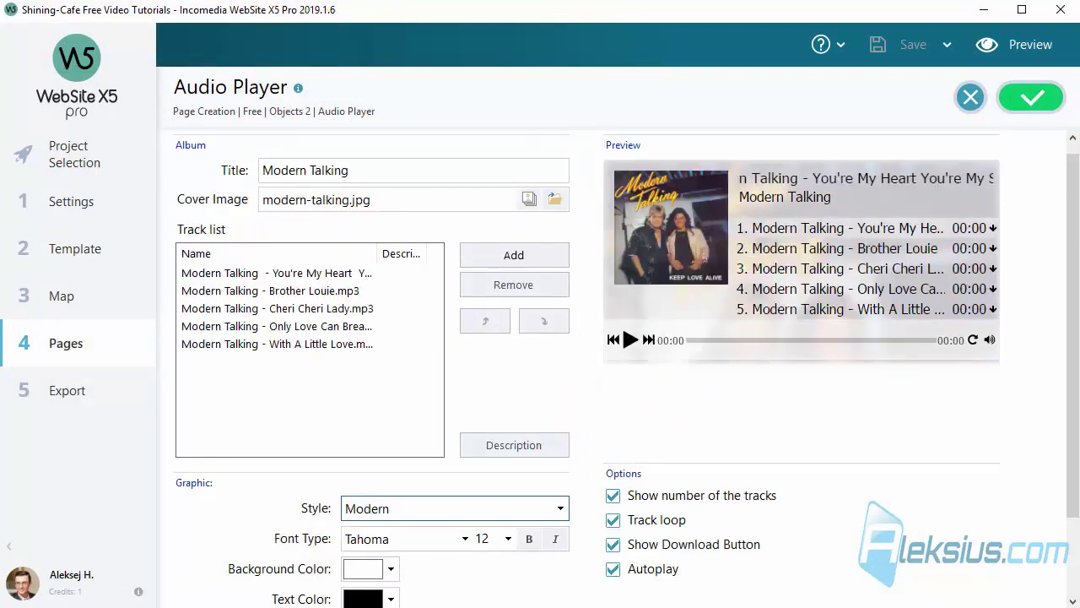